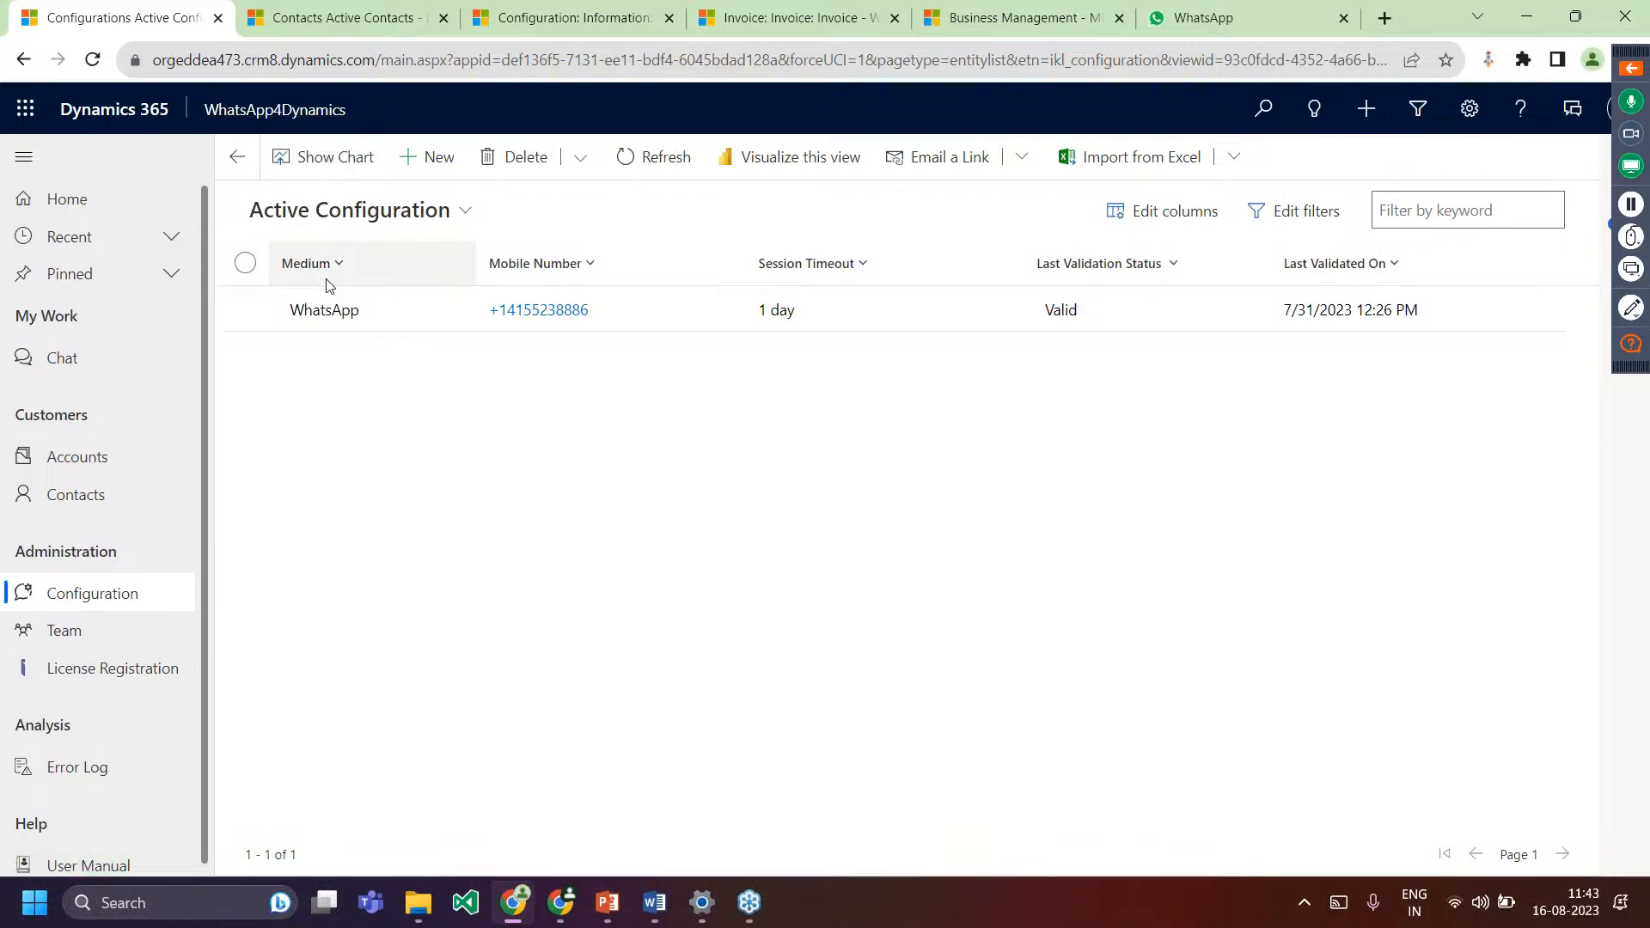
Check the pricing inquiry in WhatsApp Web, return to Dynamics 365 and accept that incoming chat from the WhatsApp4Dynamics notifications.
left_click(1204, 17)
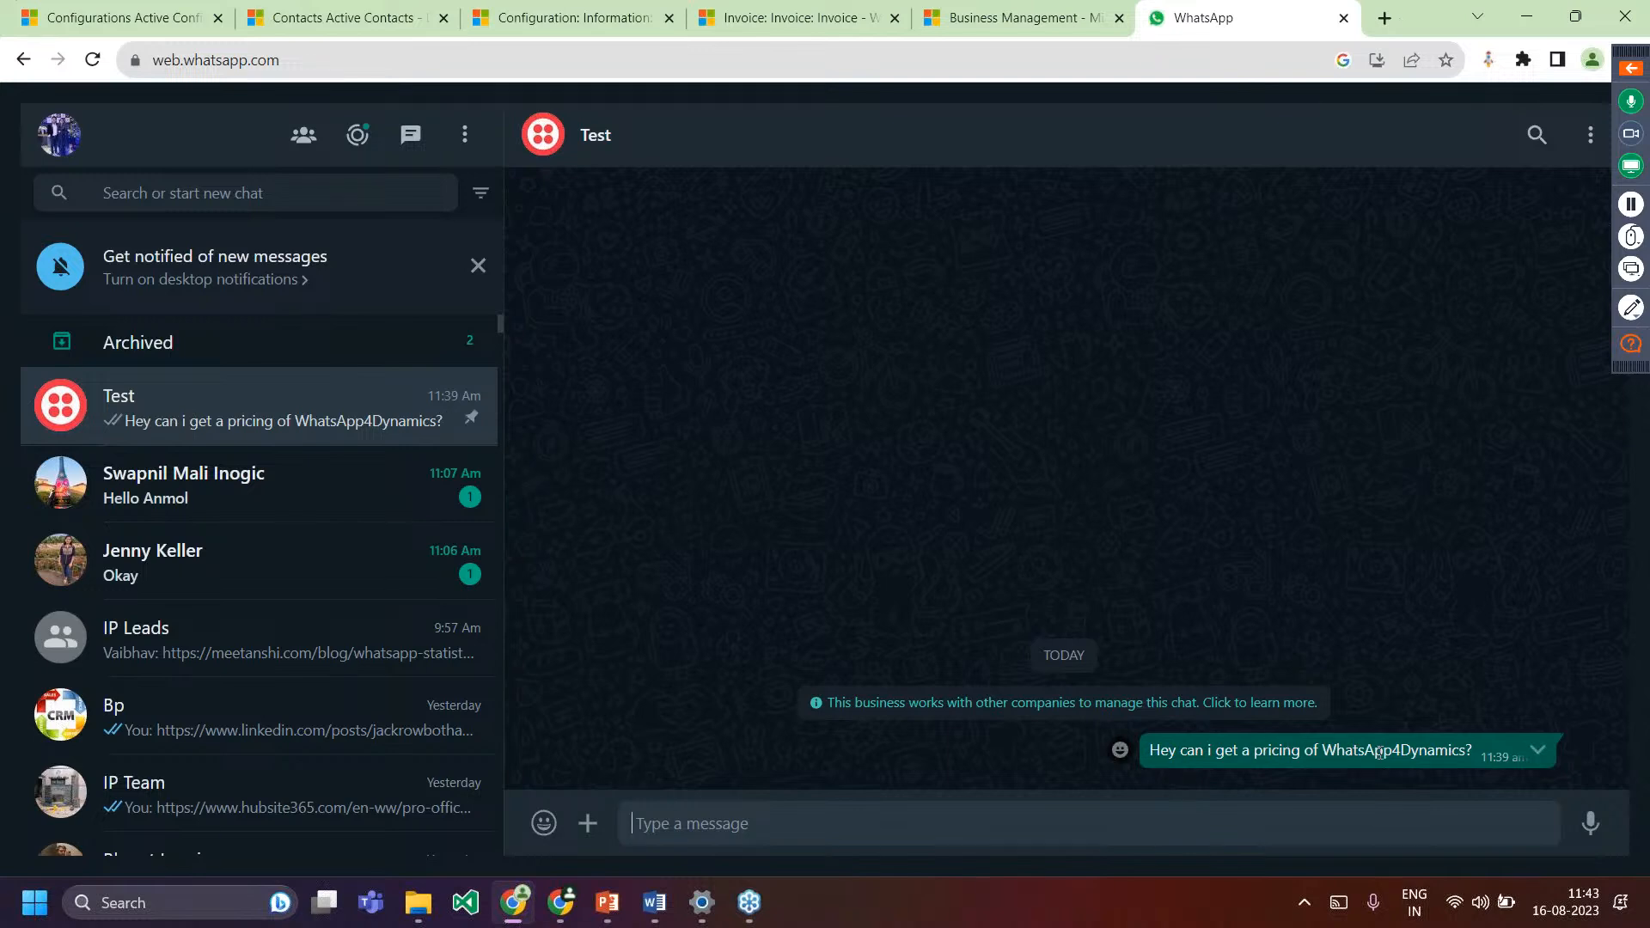
left_click(99, 17)
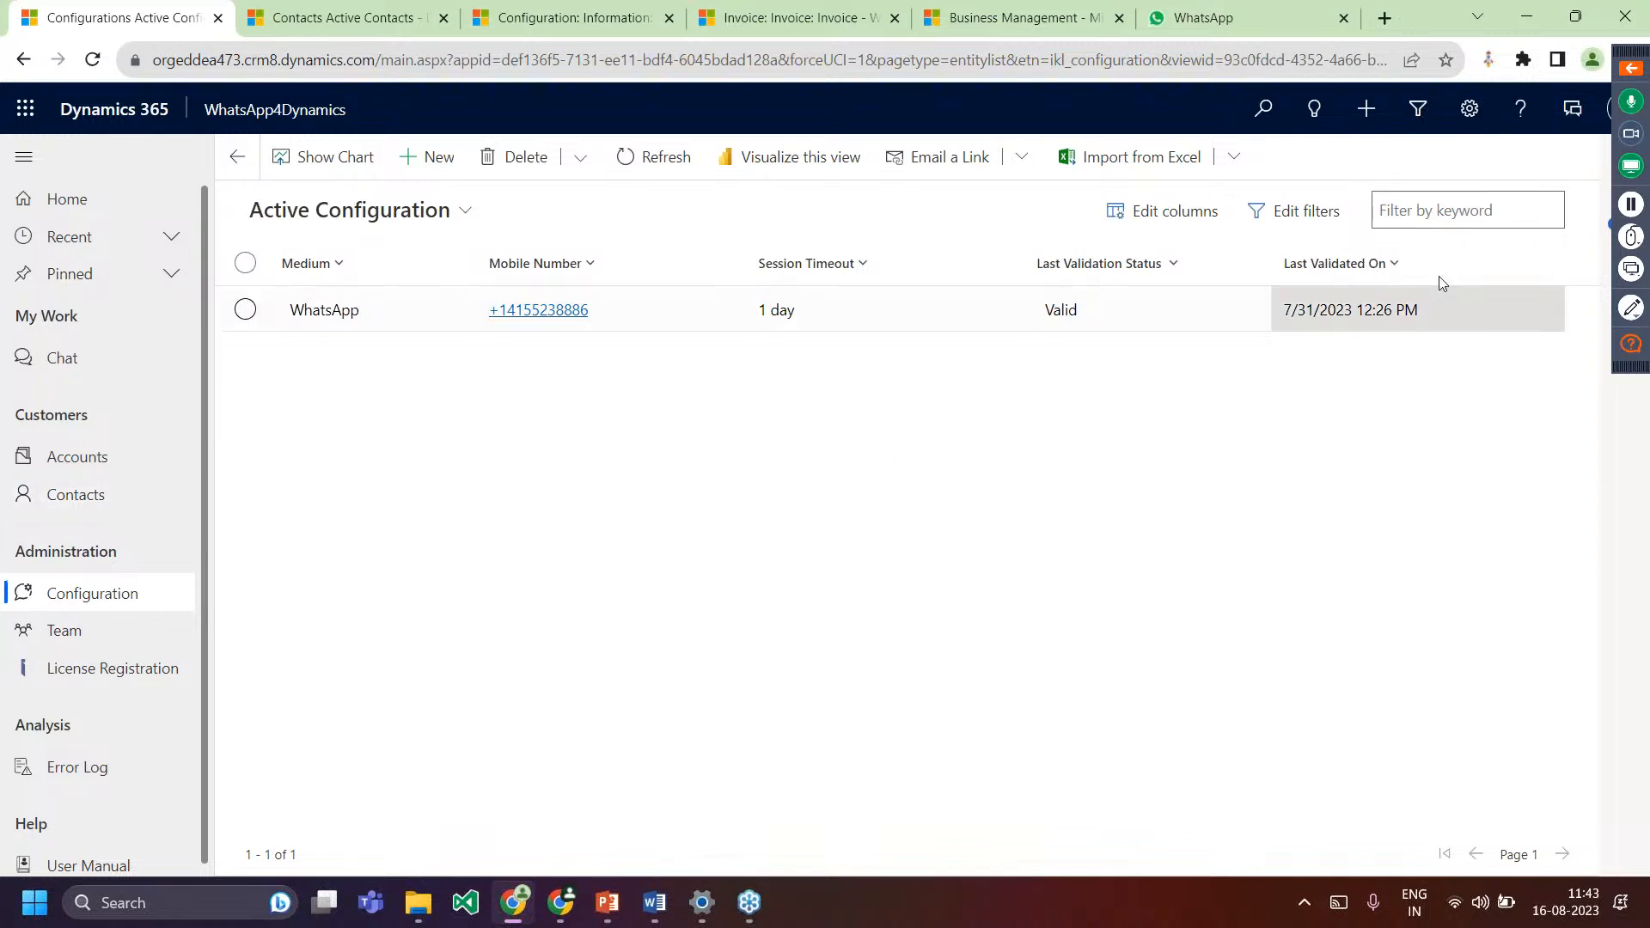
left_click(1608, 232)
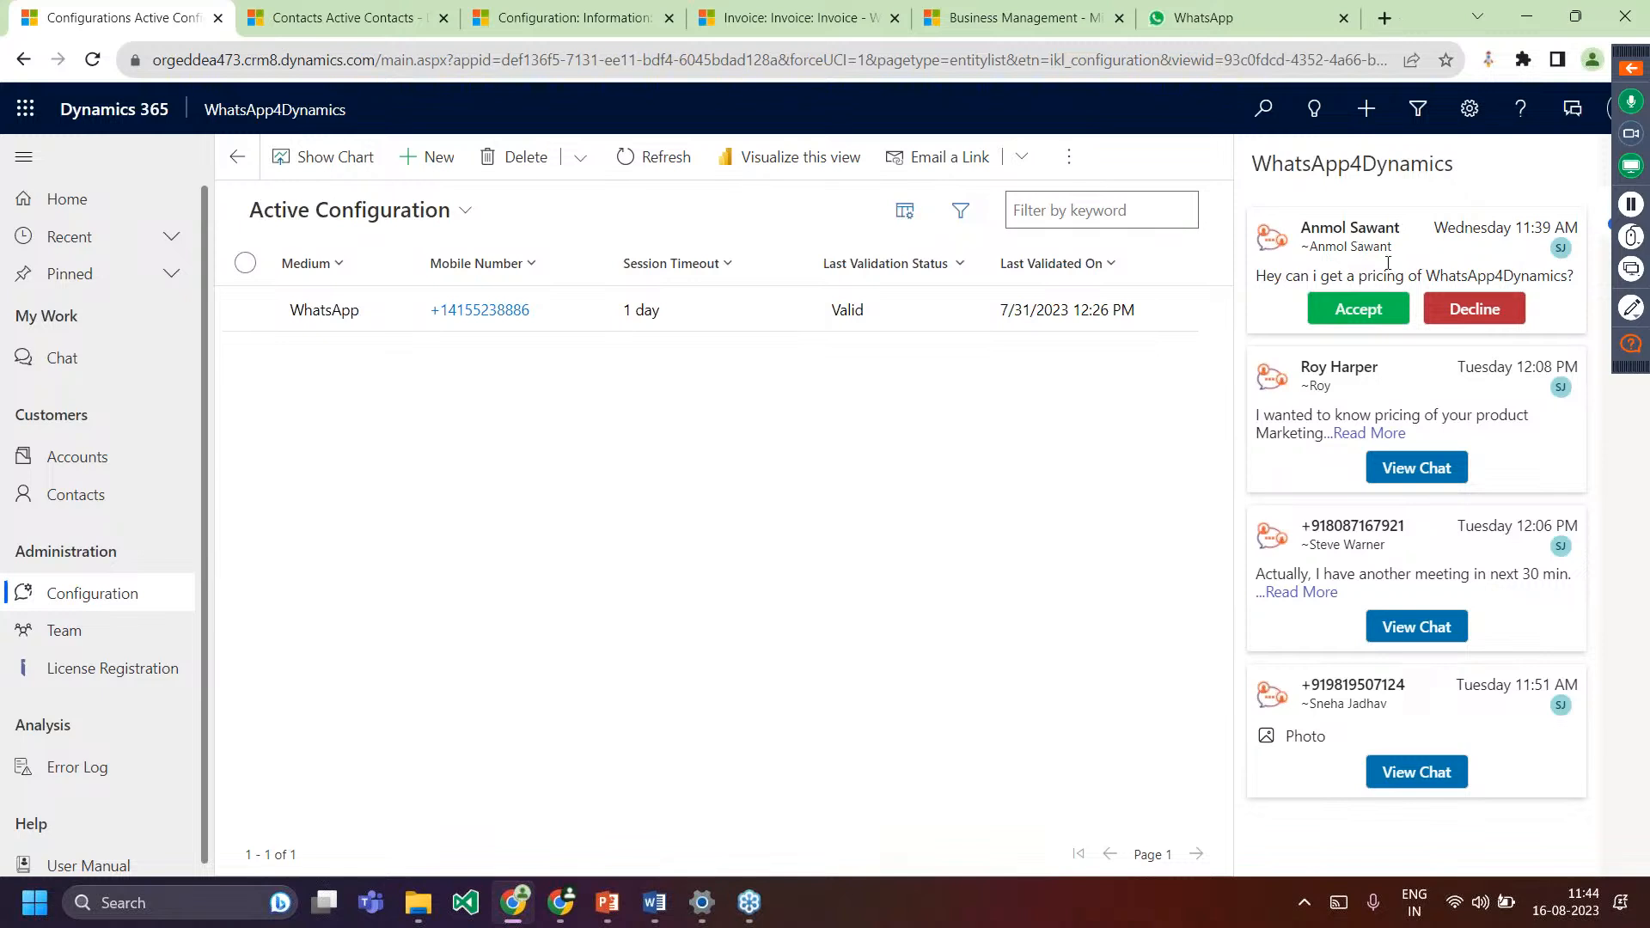
left_click(1473, 320)
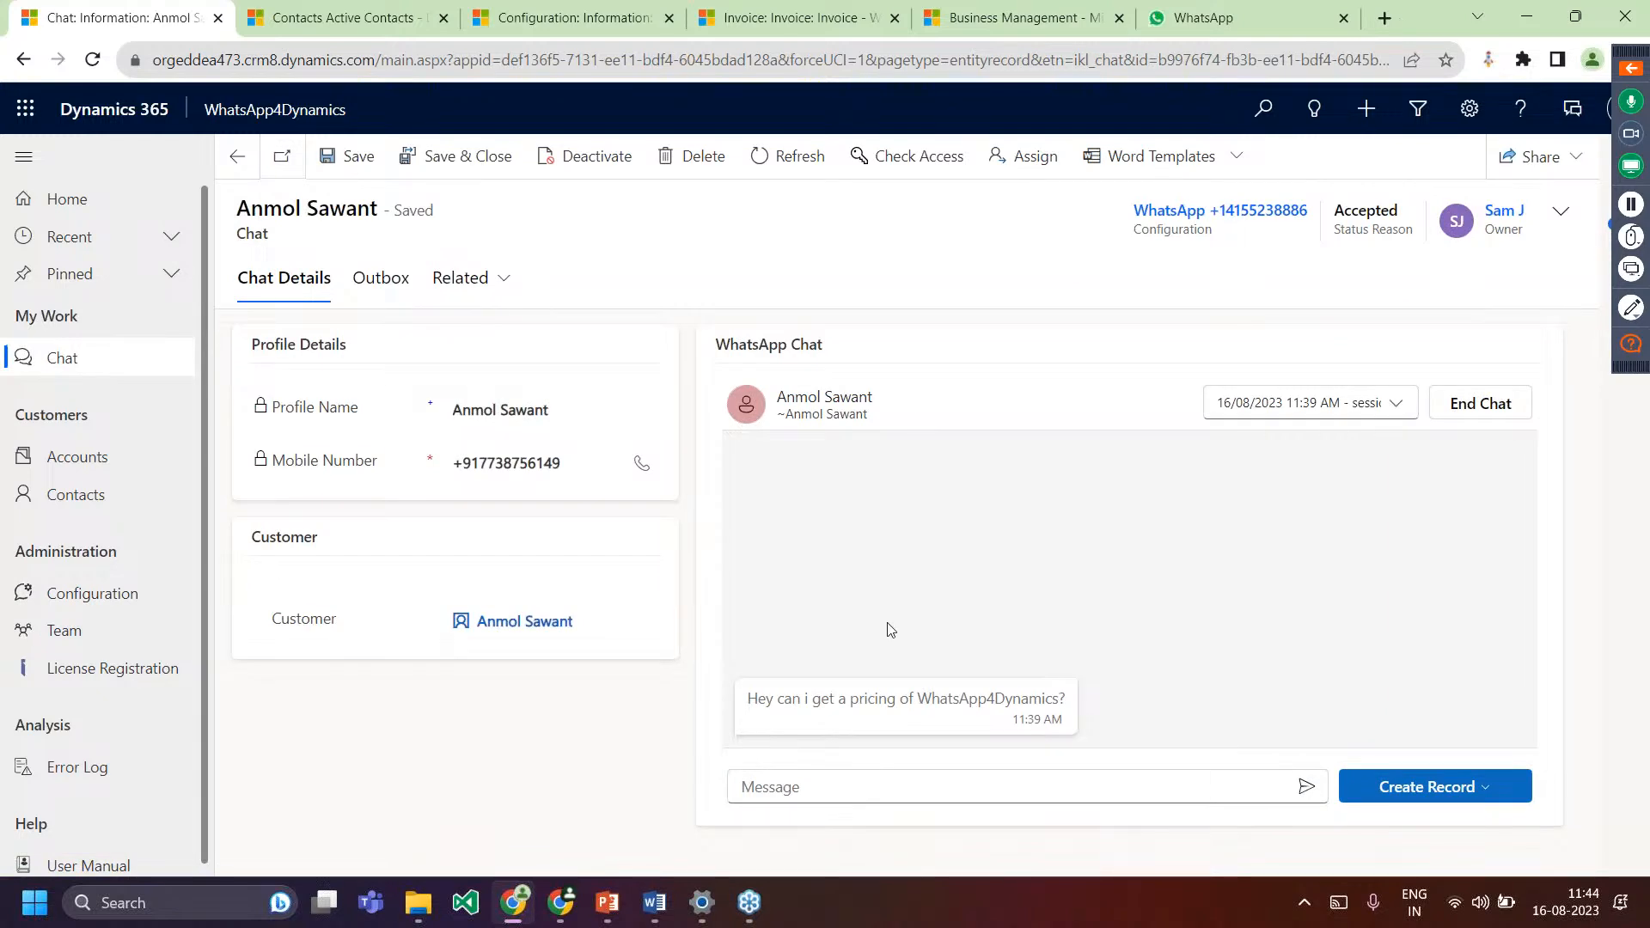
Open the contact record of the customer linked to the chat and show its WhatsApp Chat section.
left_click(795, 789)
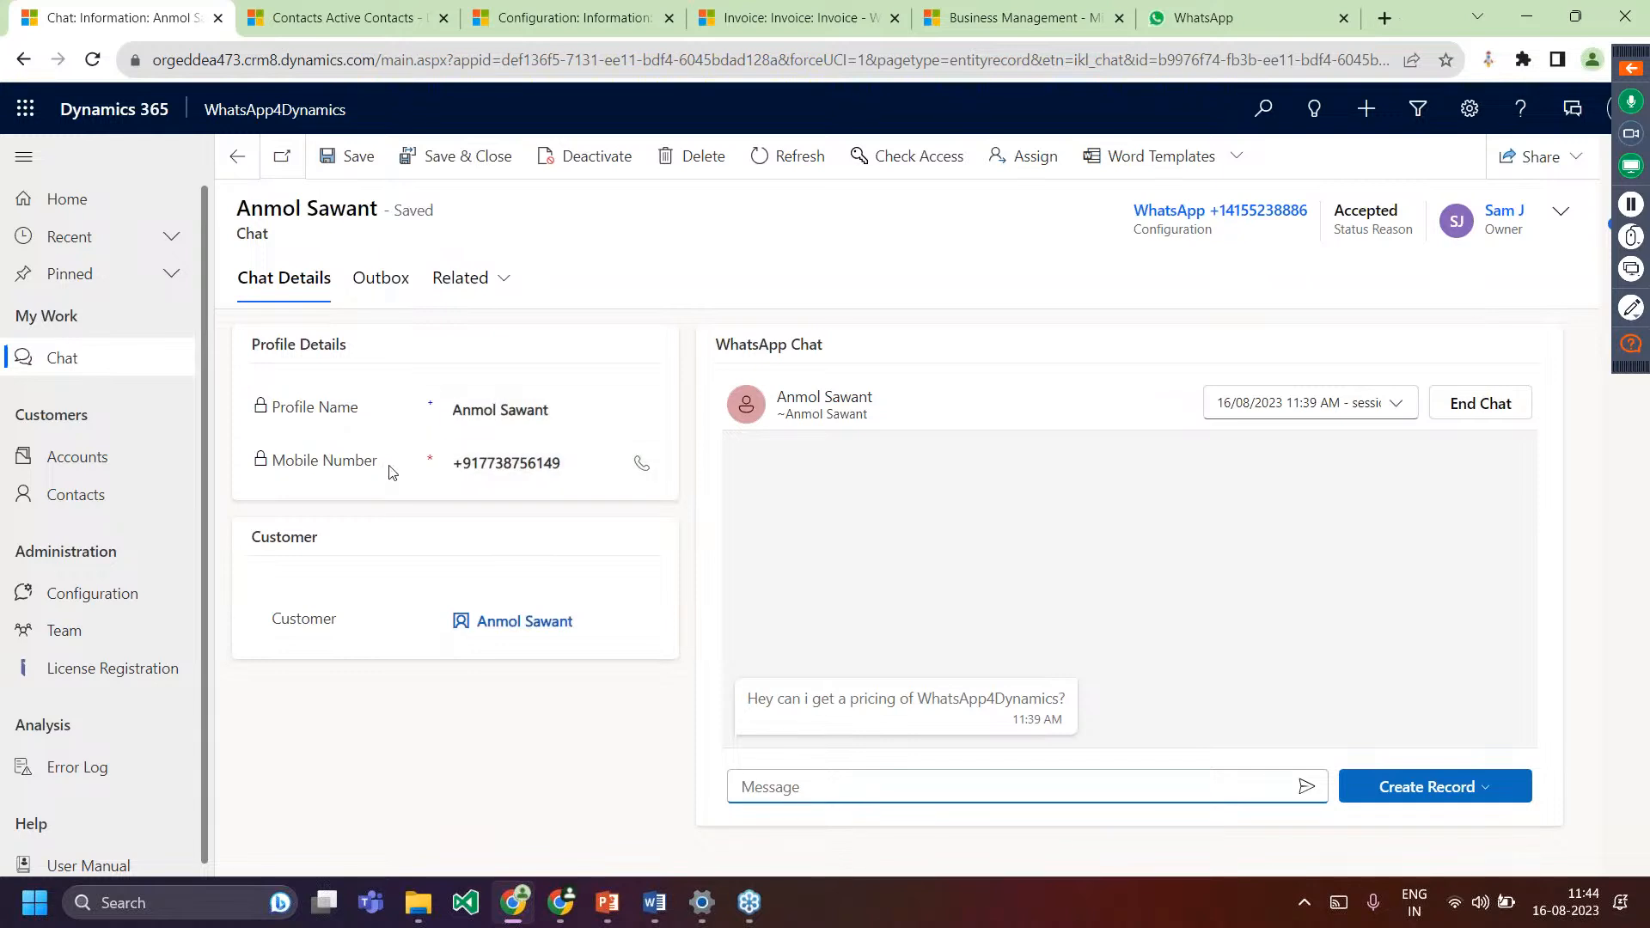
mouse_move(391, 471)
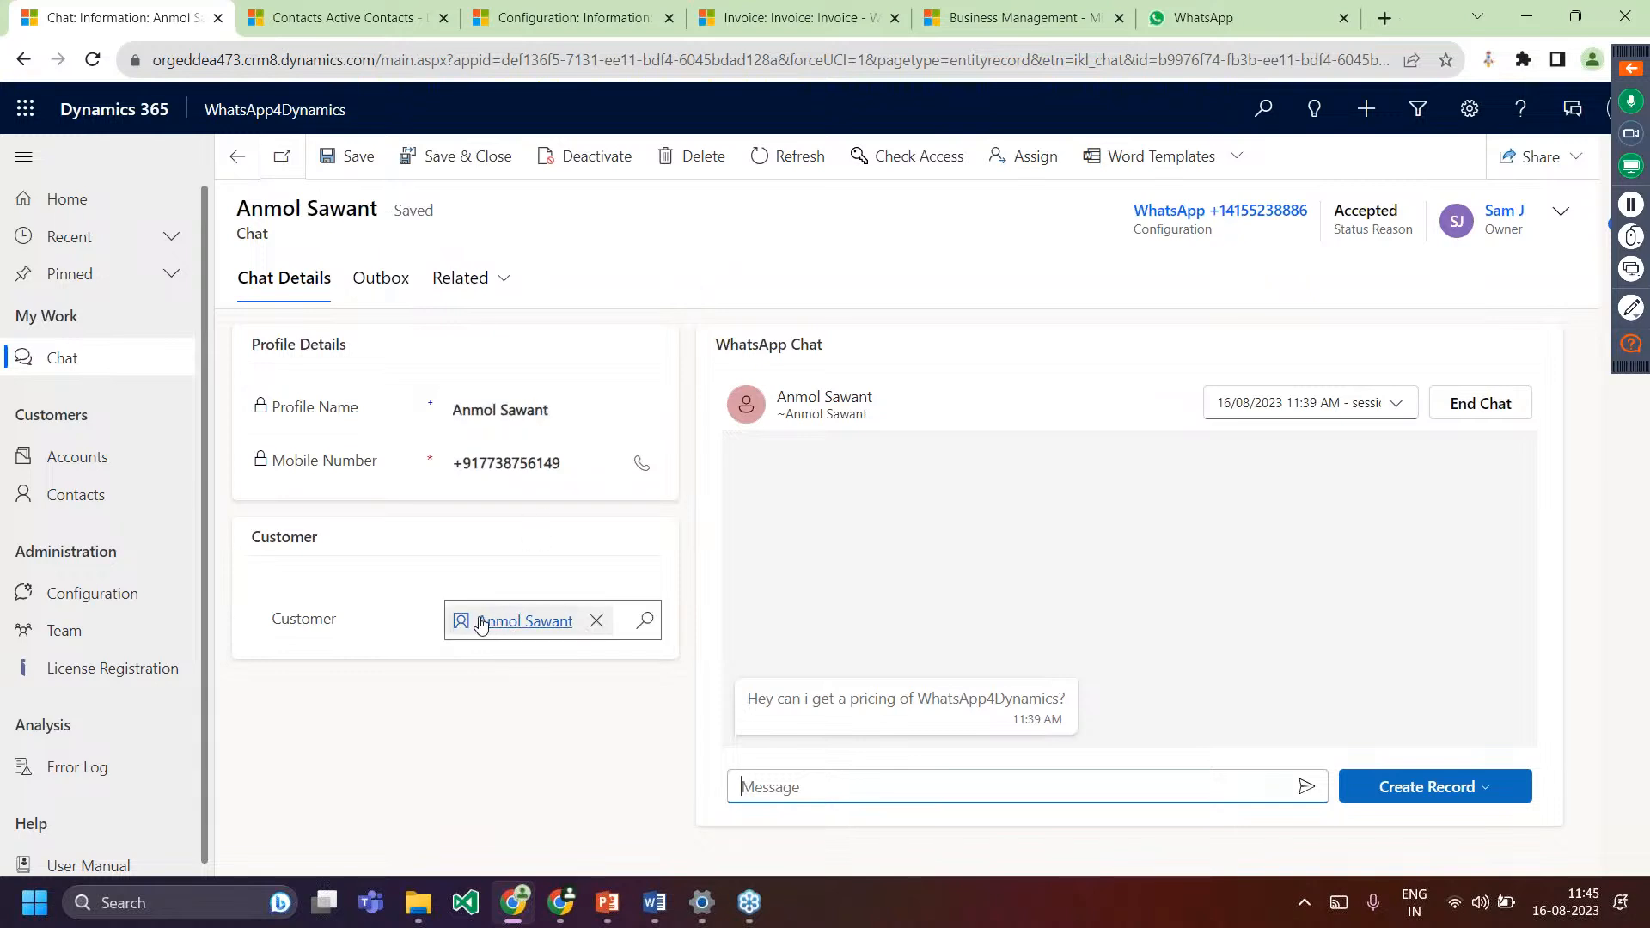
mouse_move(481, 623)
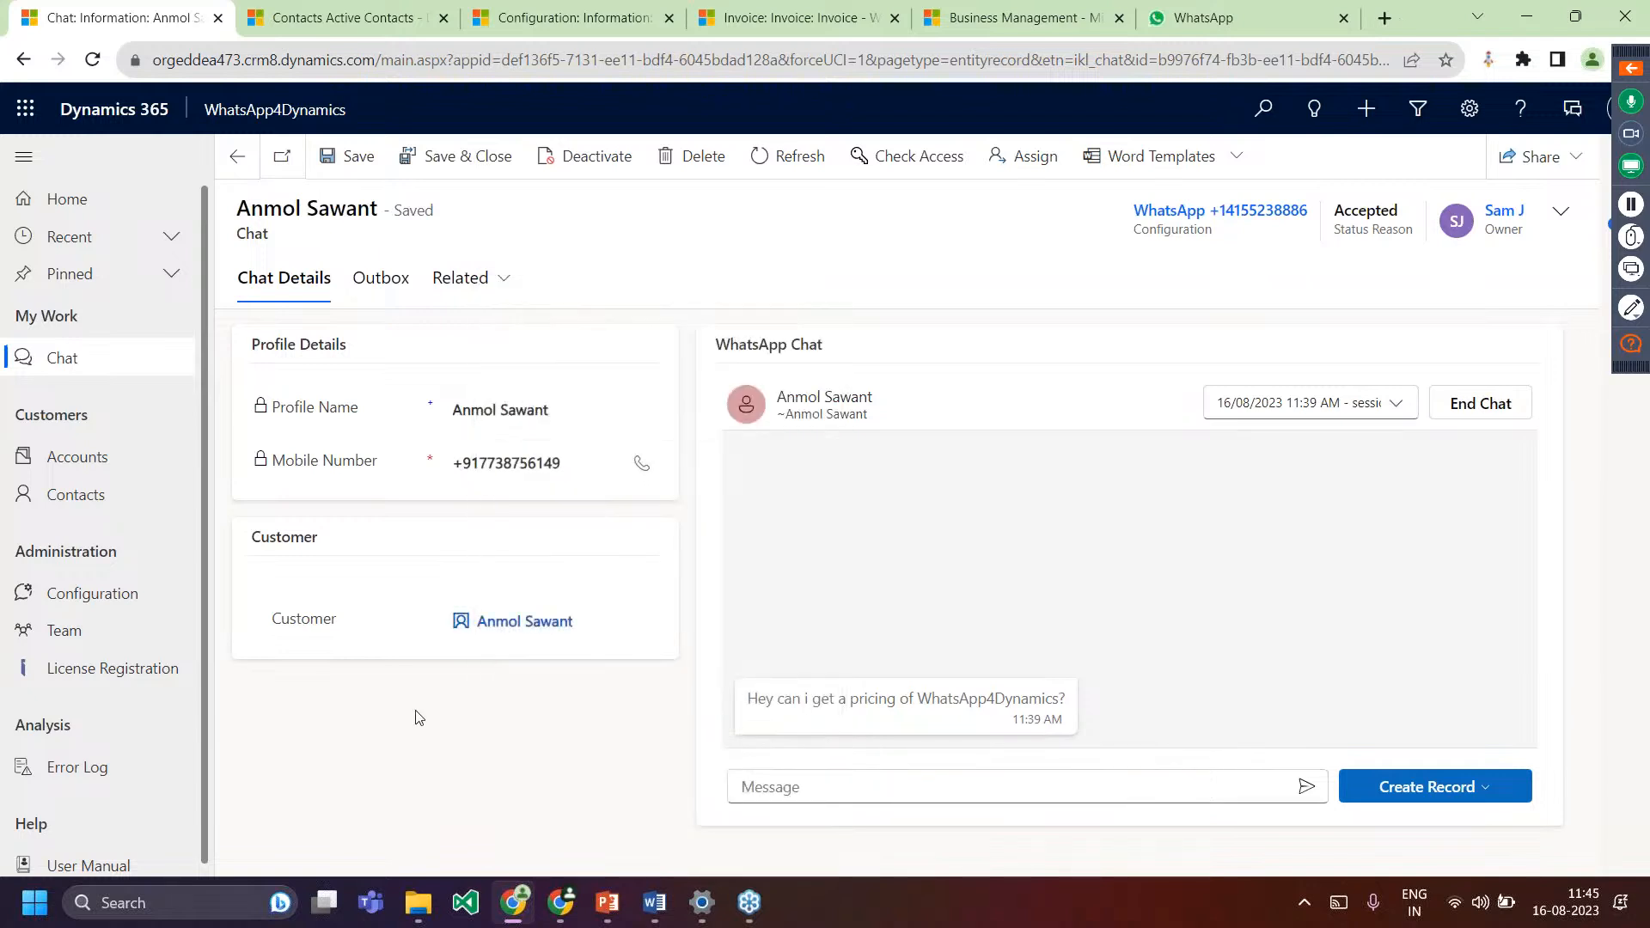
left_click(506, 626)
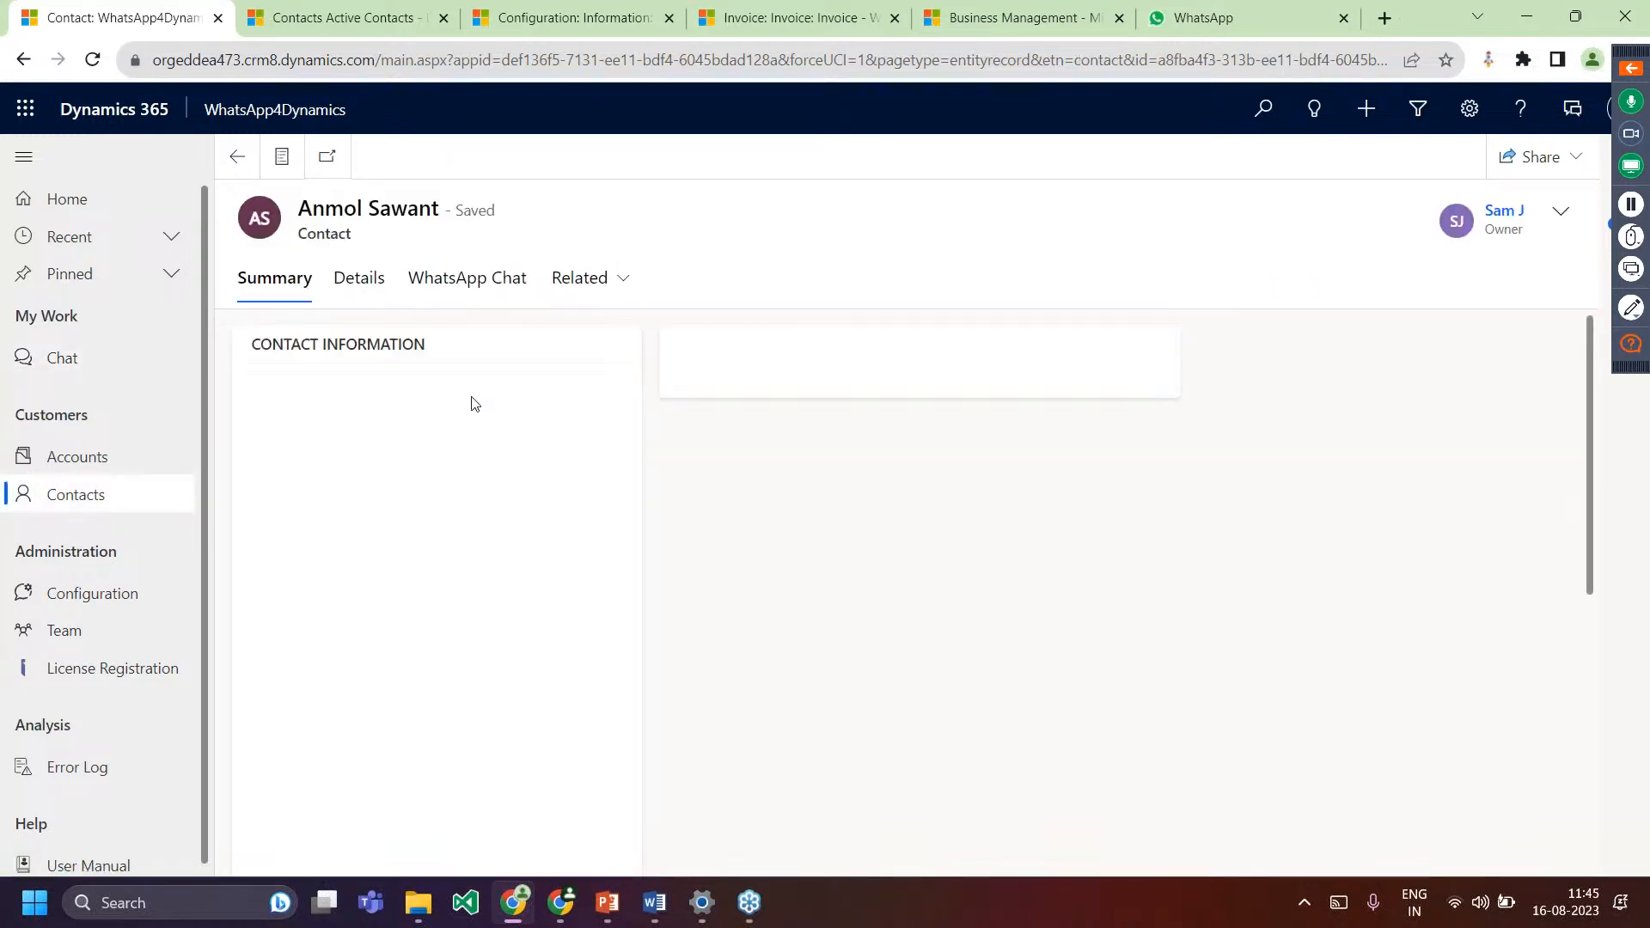
left_click(460, 292)
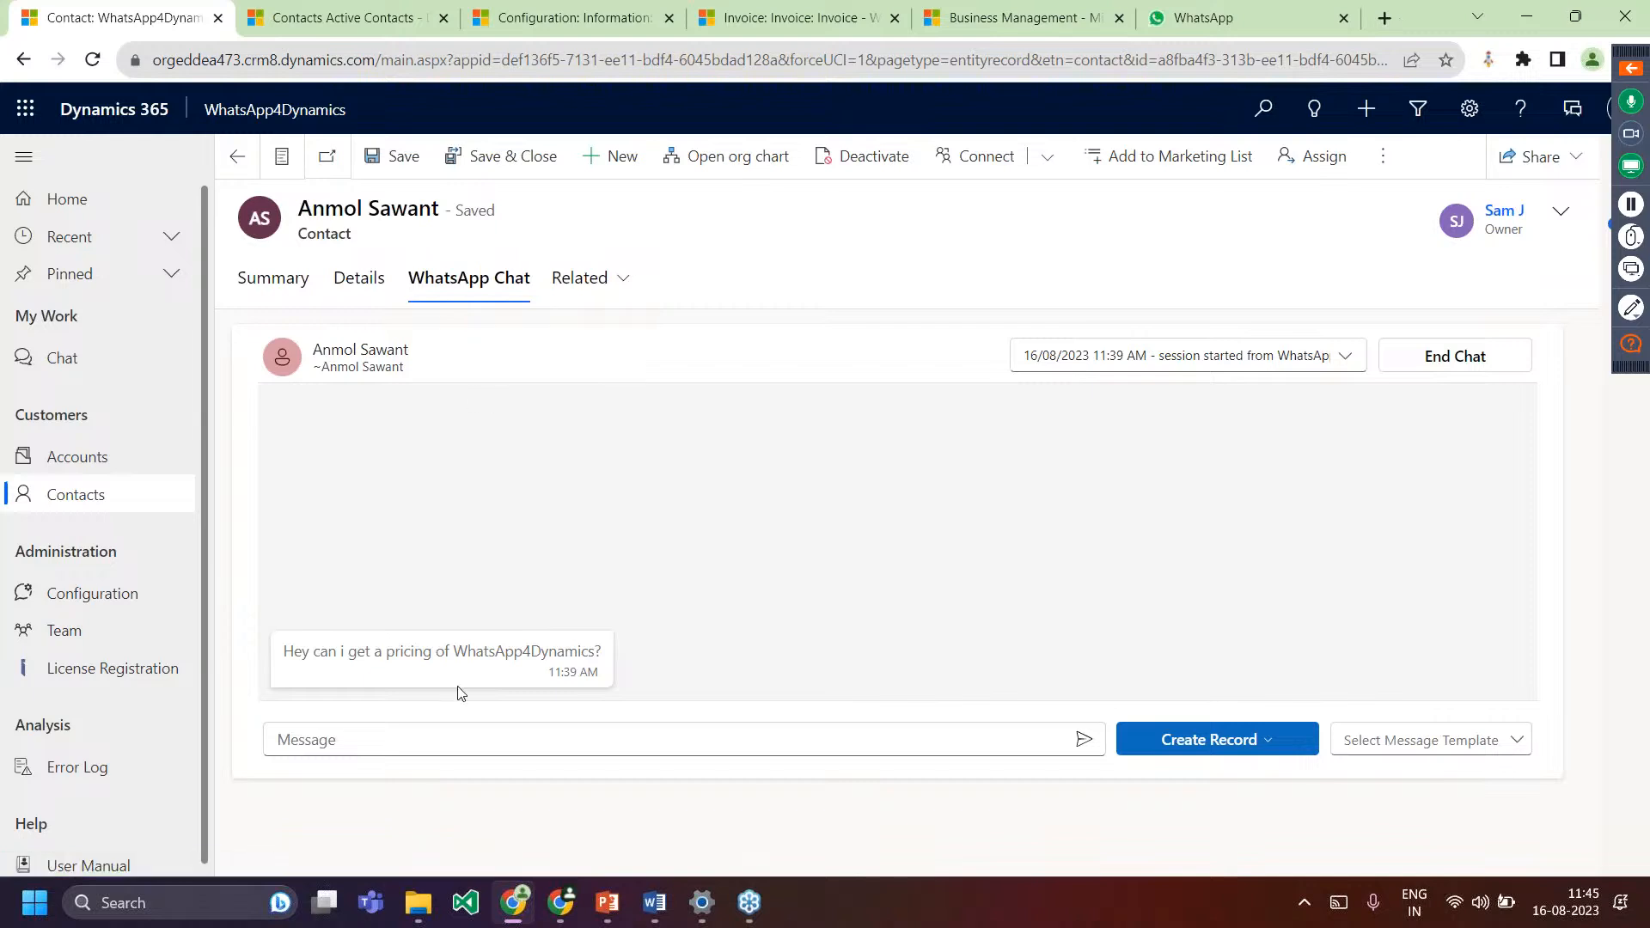
Send the customer the chat reply "Sure thanks . our pricing is per user $10".
left_click(374, 748)
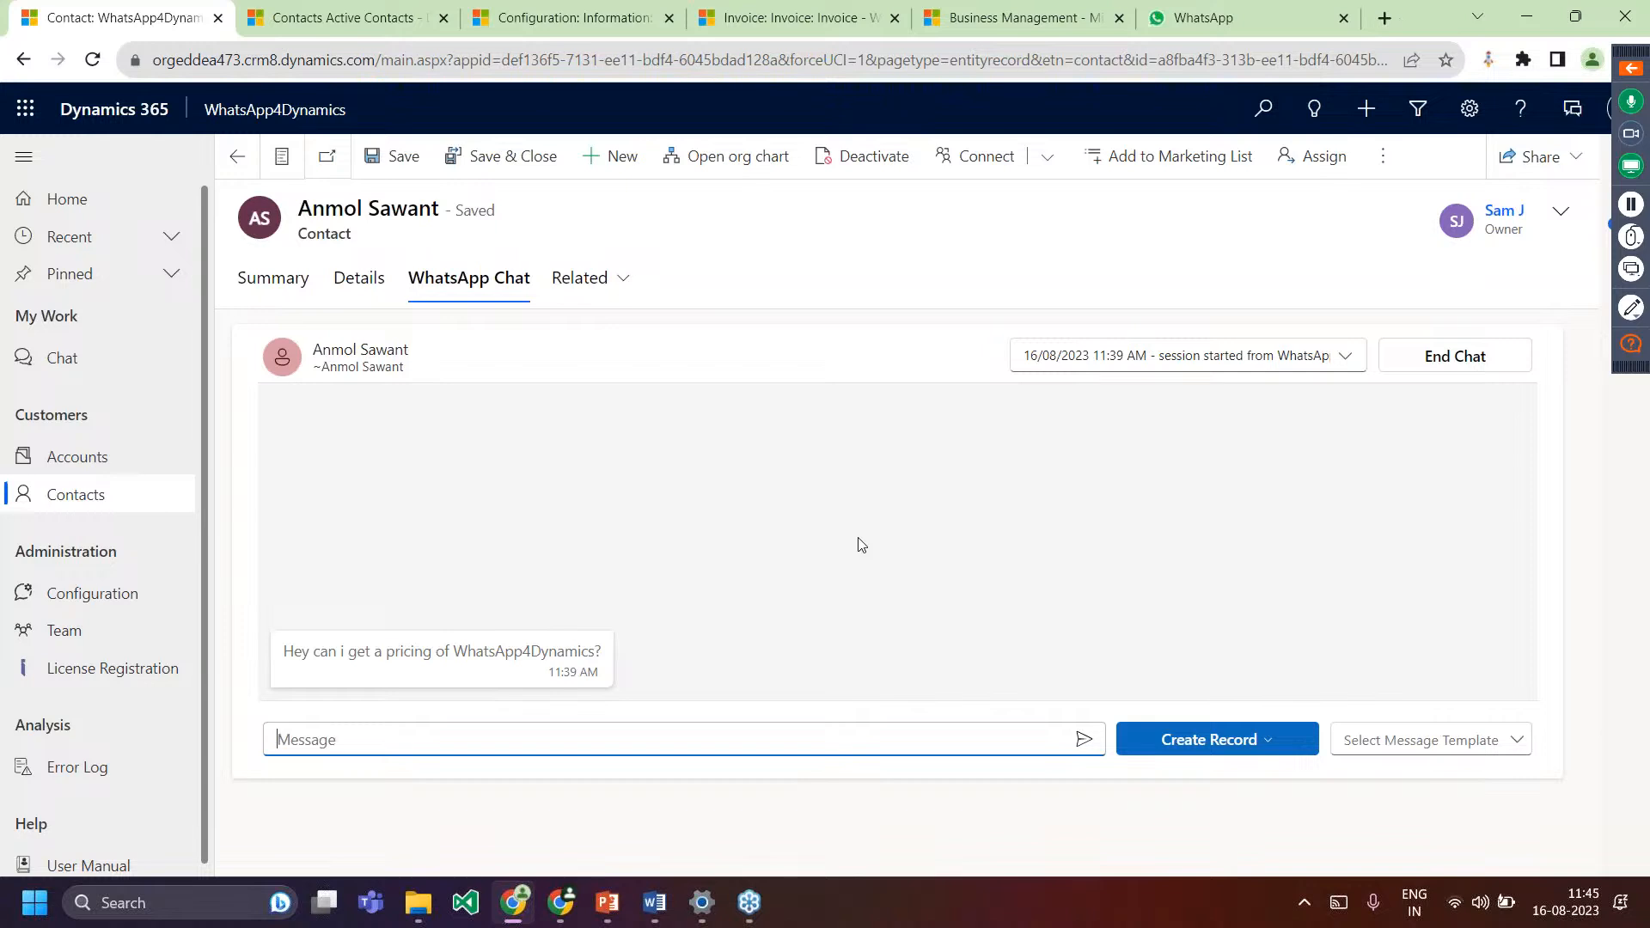
type("Sure thanks . our pricing is per user $")
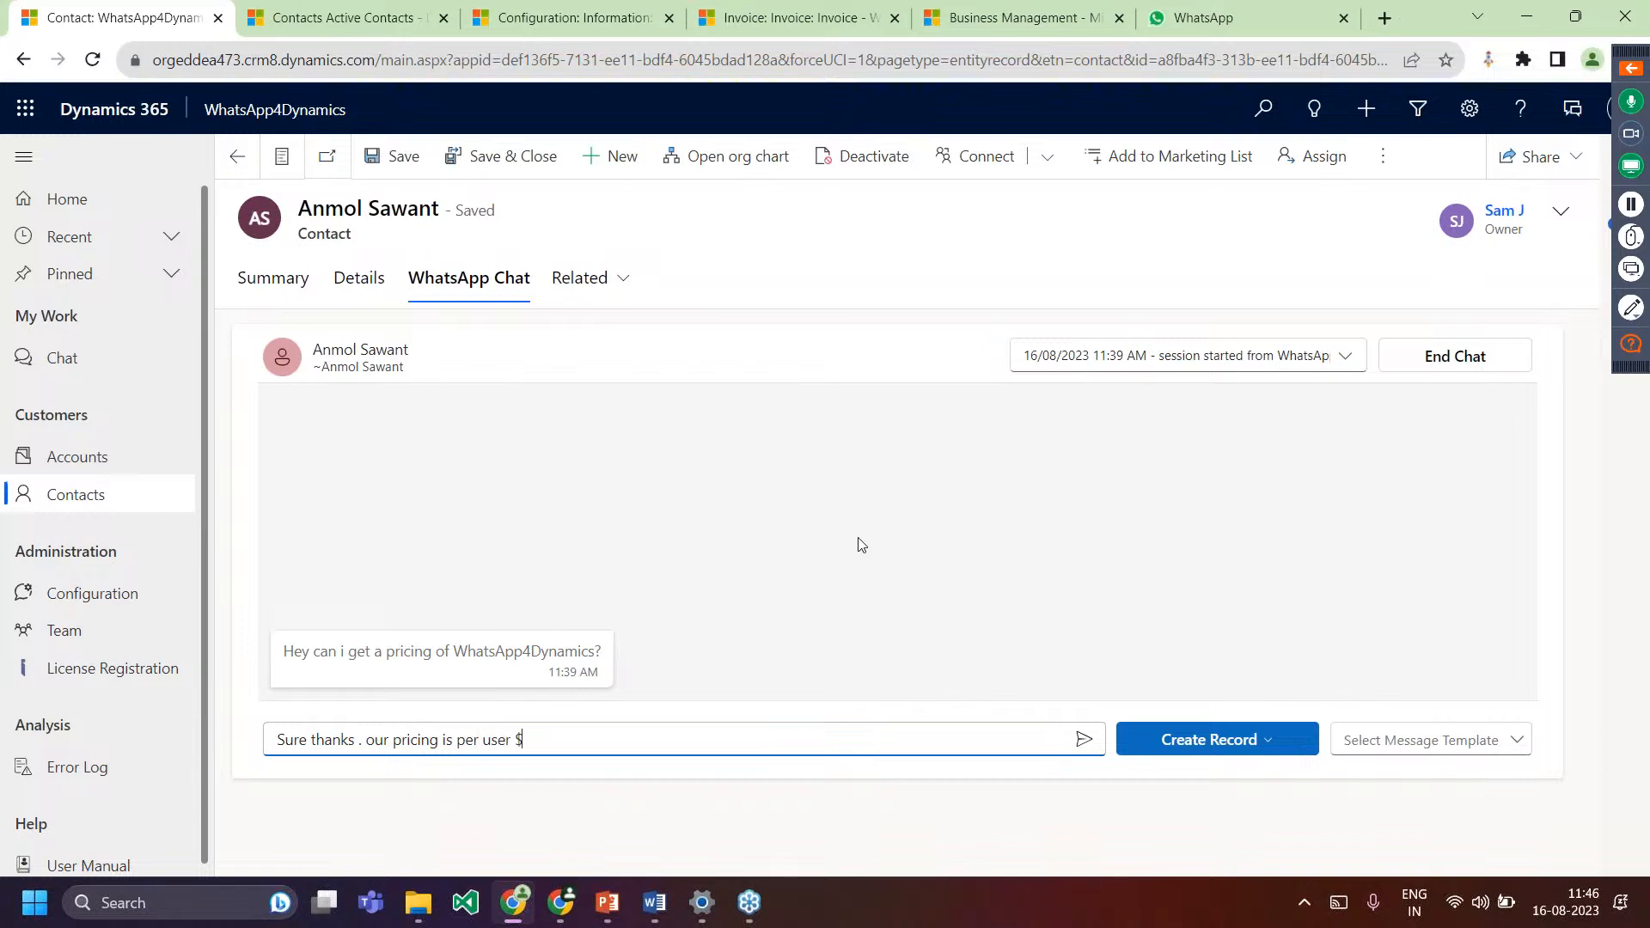
type("10")
key("Return")
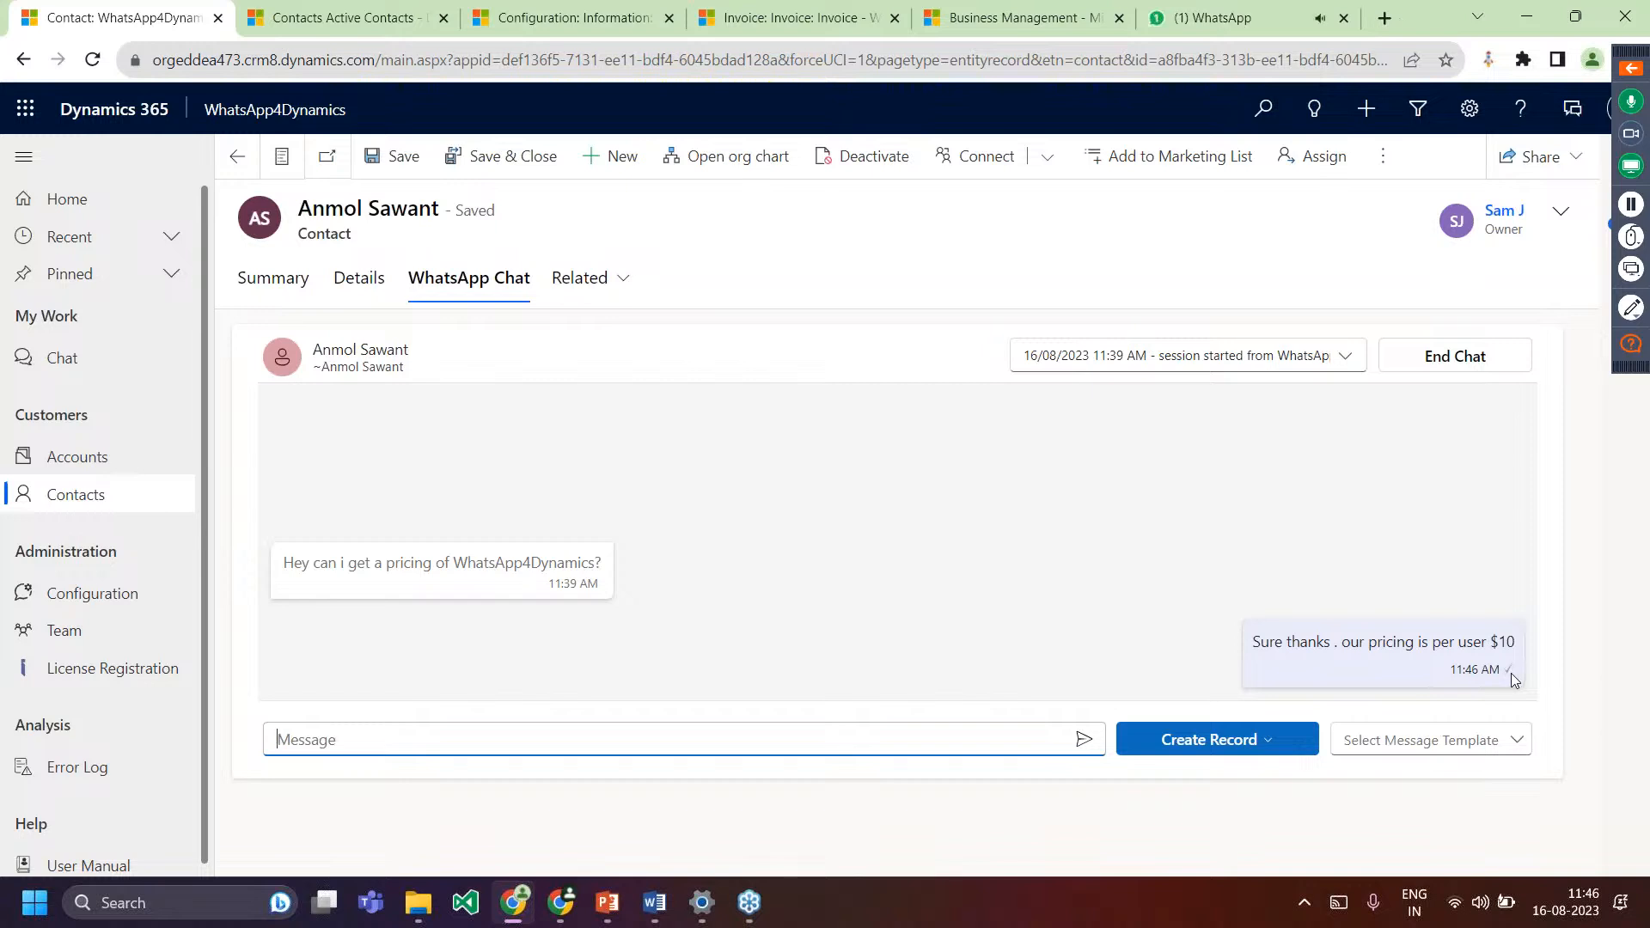
Switch to WhatsApp Web and answer in the Test chat with "okk thanks can we have a call".
left_click(1191, 29)
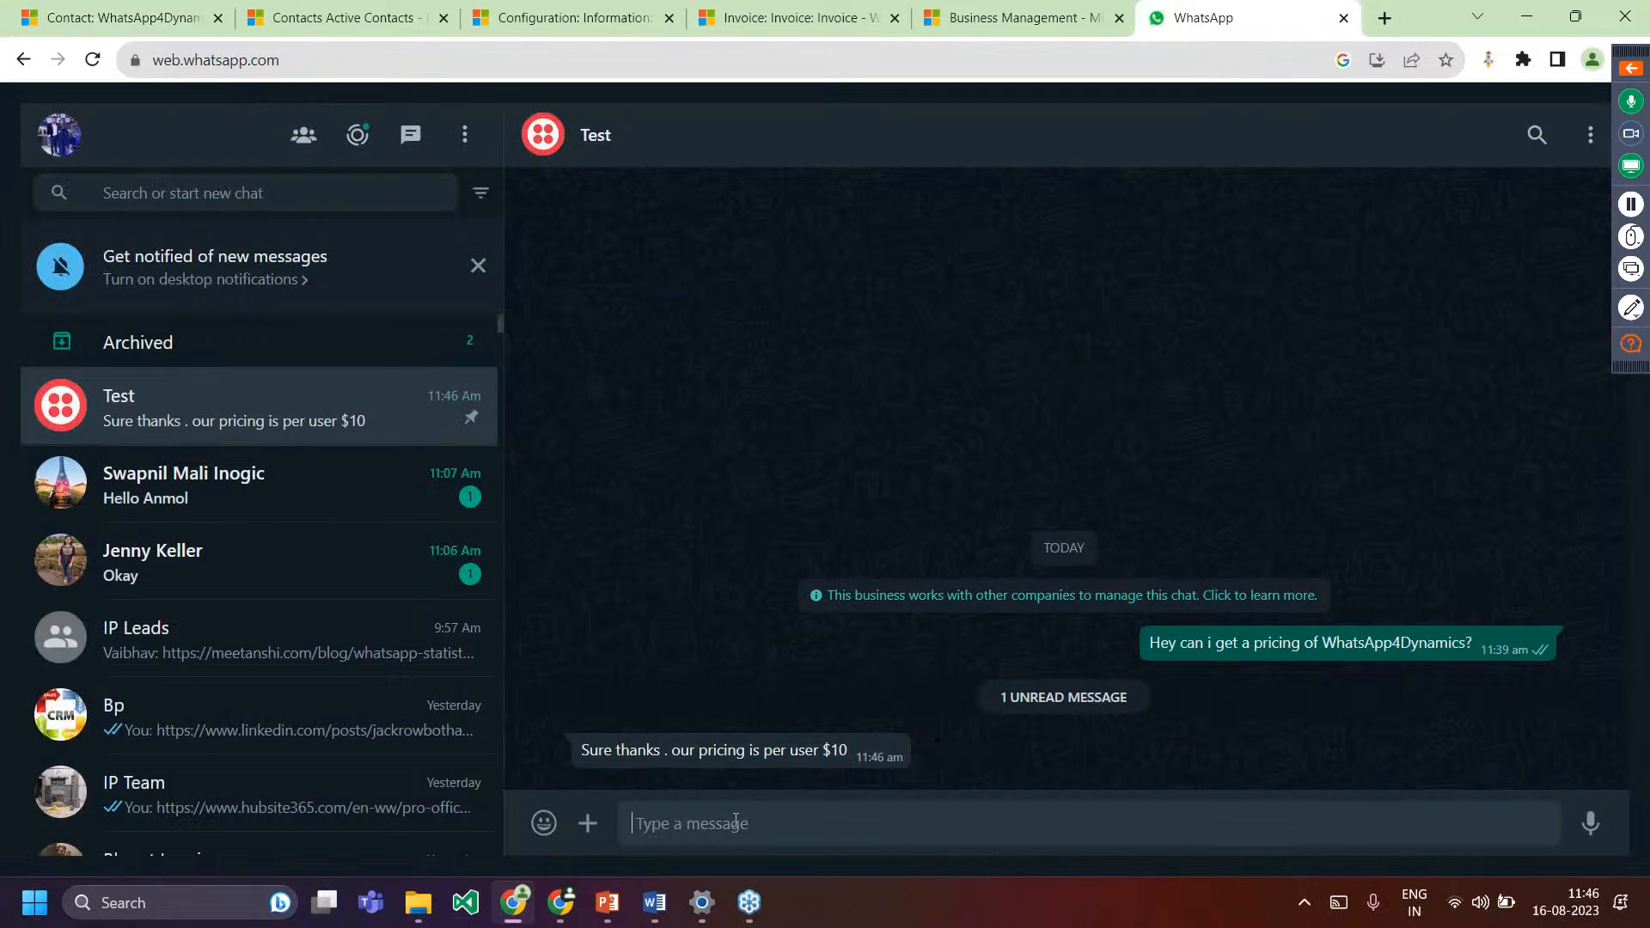
type("okk thanks can we have a call")
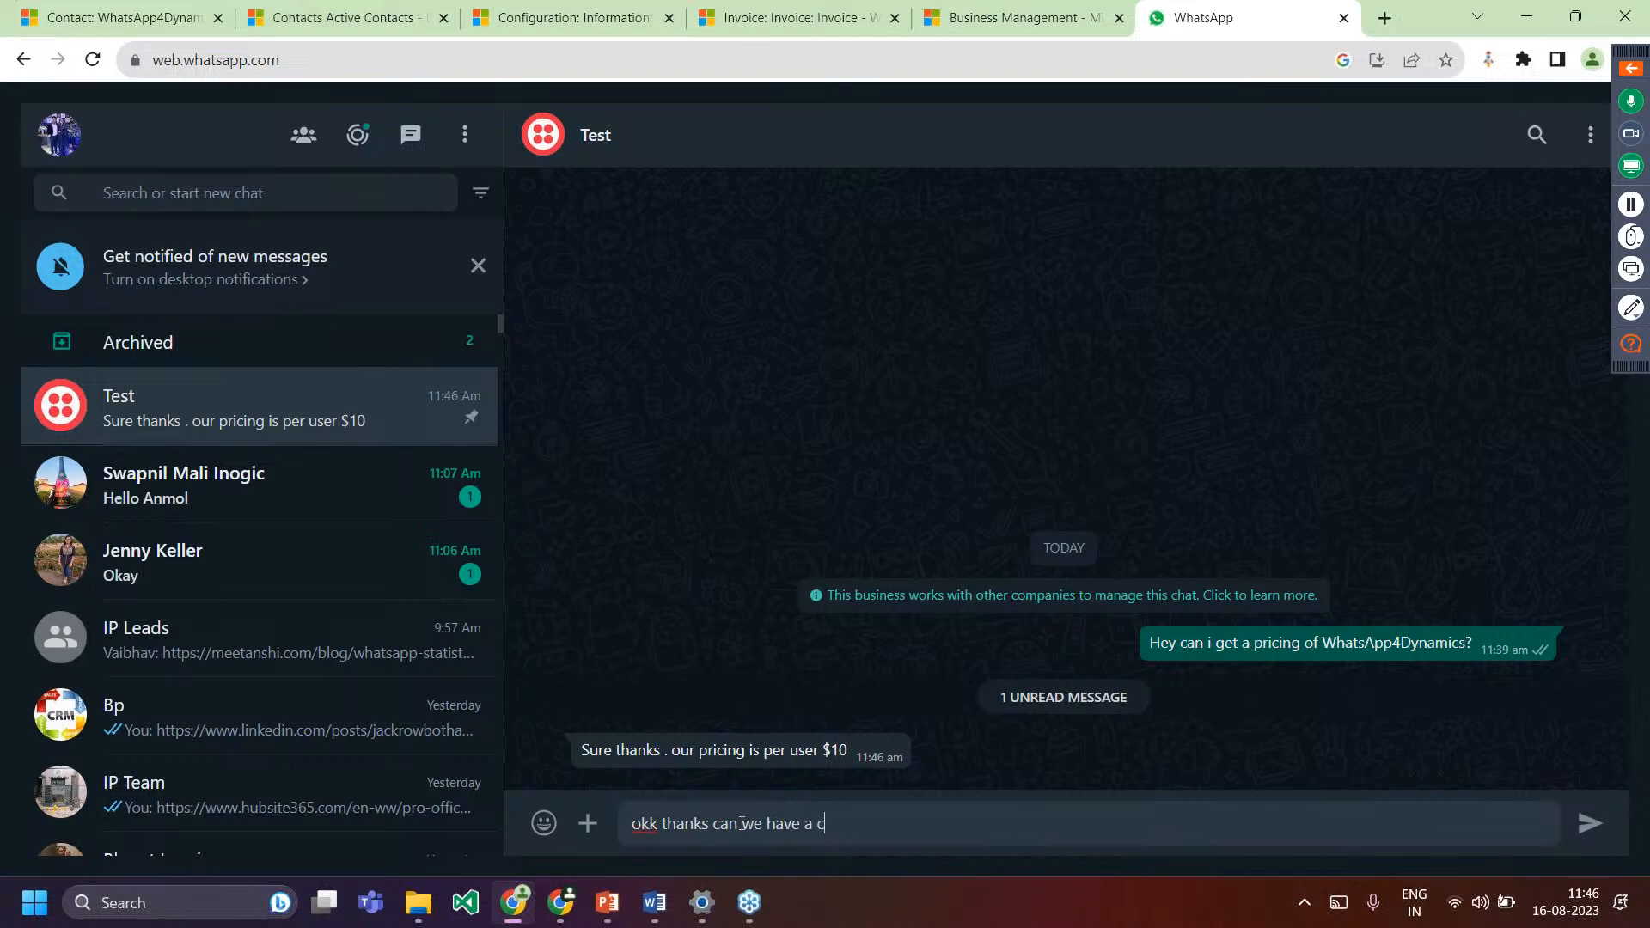
key("Return")
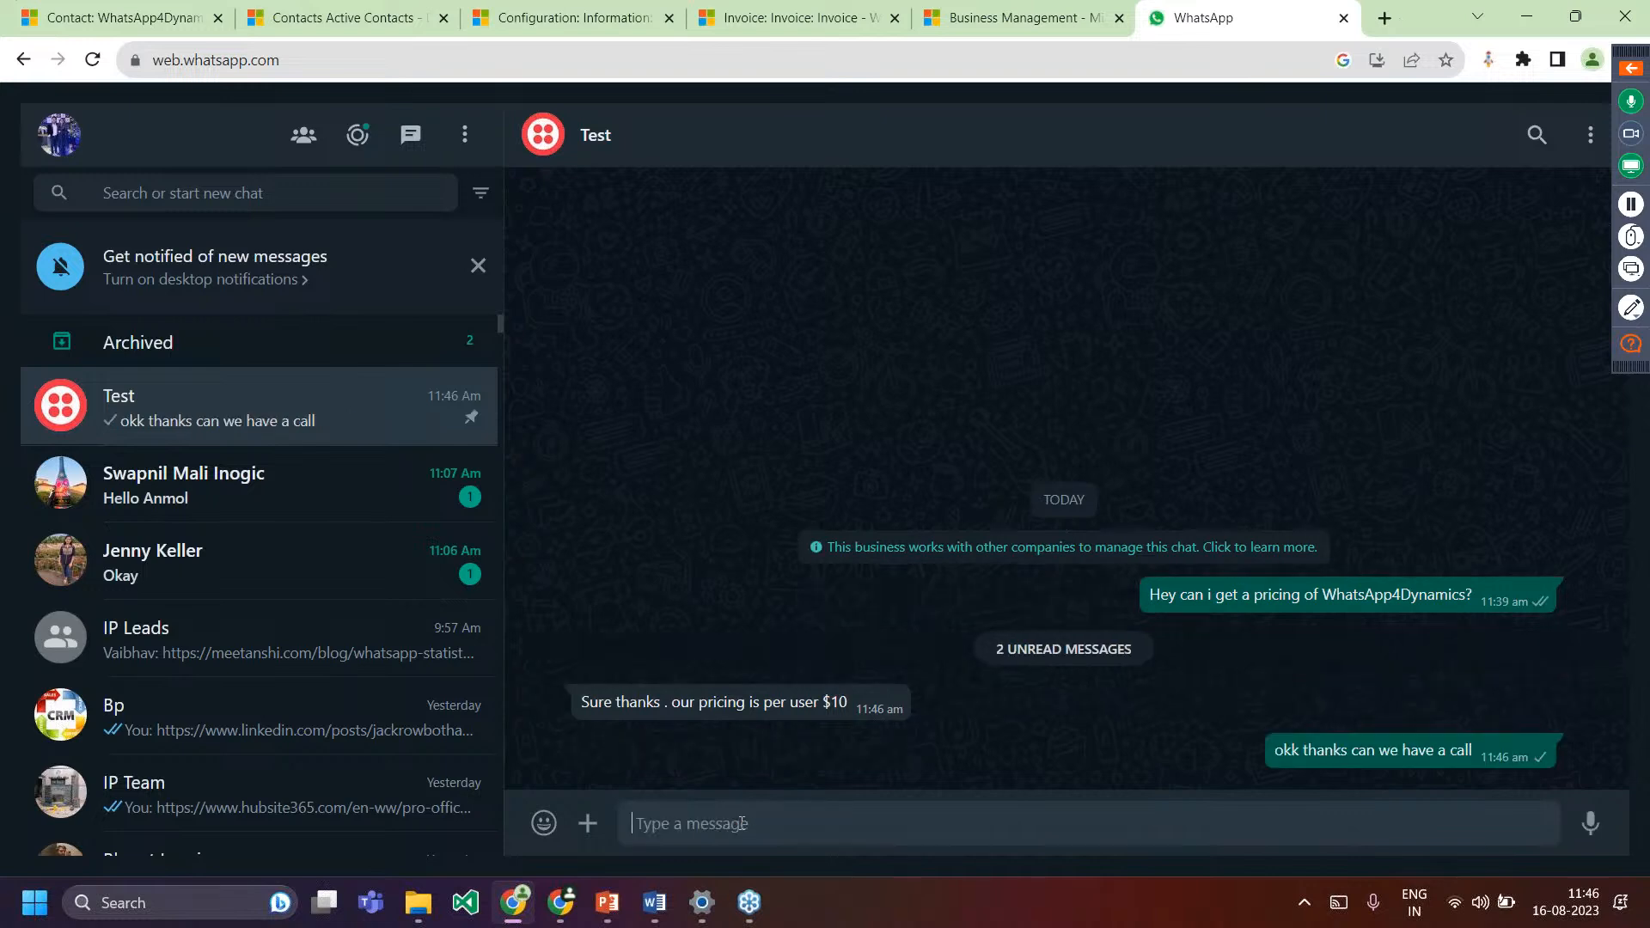
Return to the contact's WhatsApp chat in Dynamics 365 and examine the read status and sender name on the pricing reply.
left_click(120, 17)
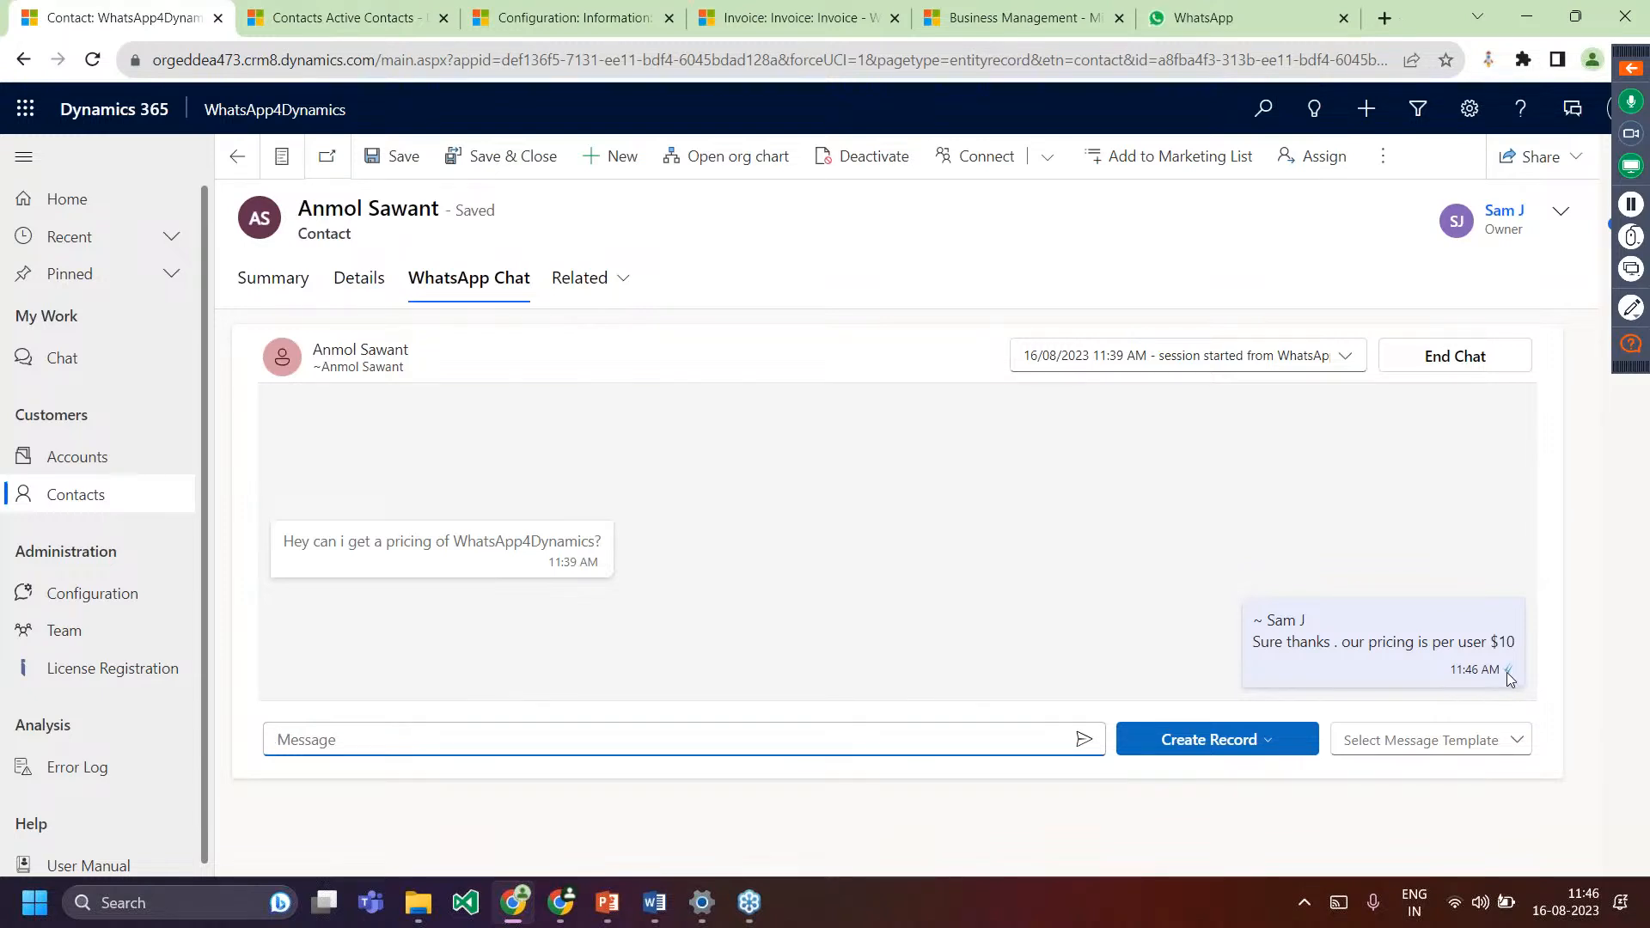
left_click_drag(1266, 621, 1324, 623)
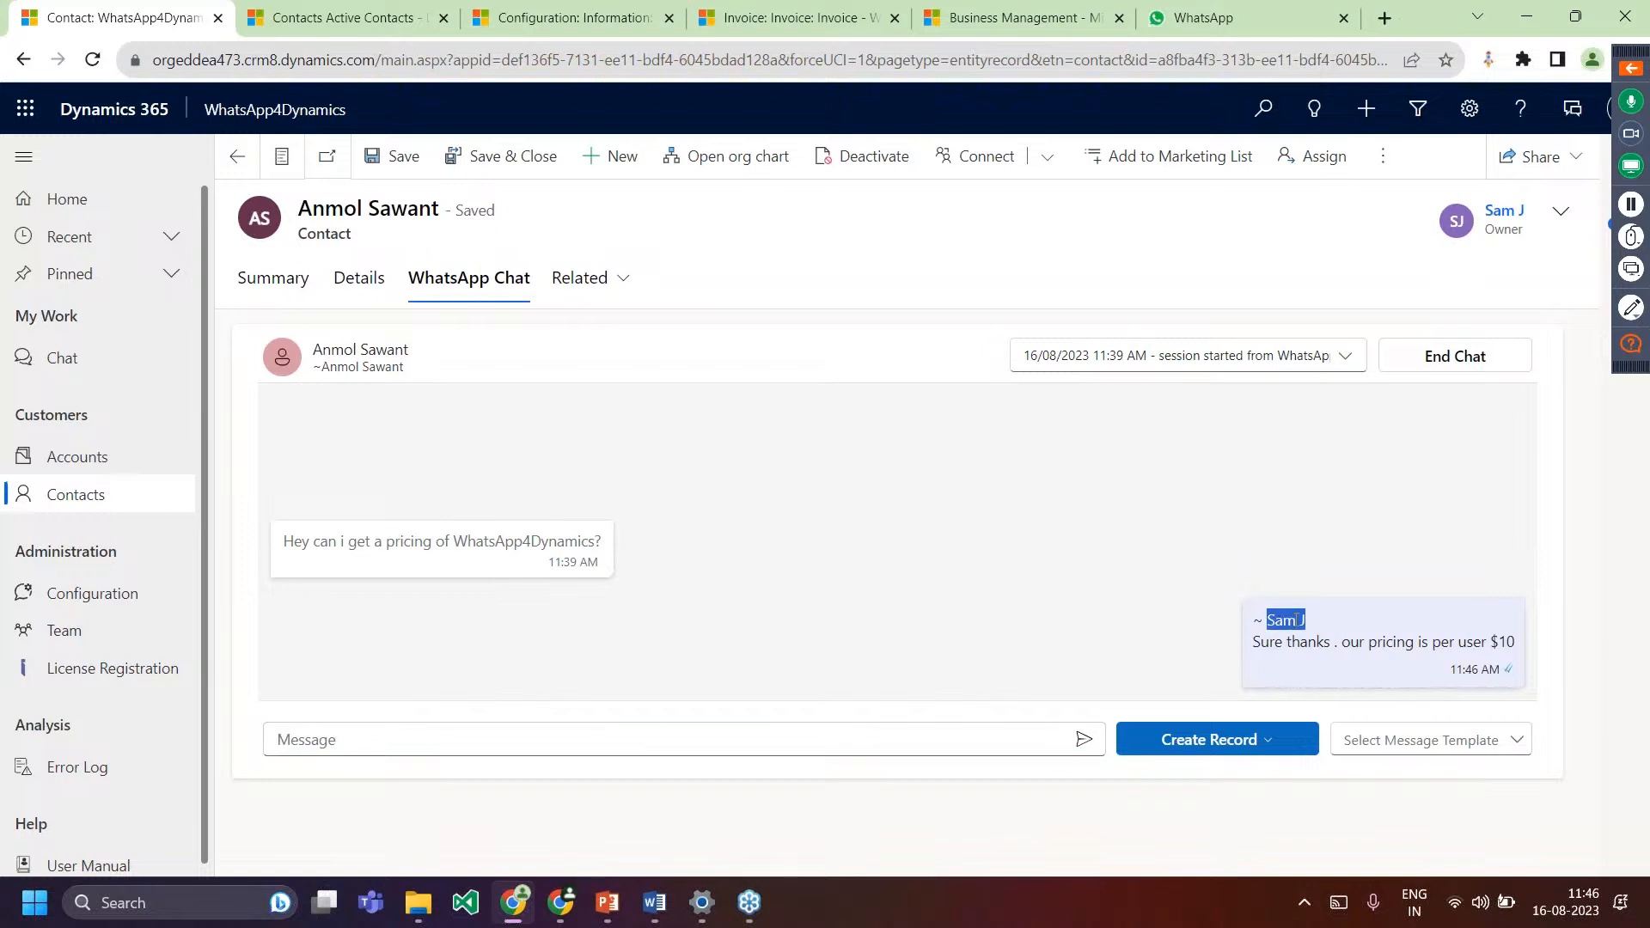
left_click(1296, 619)
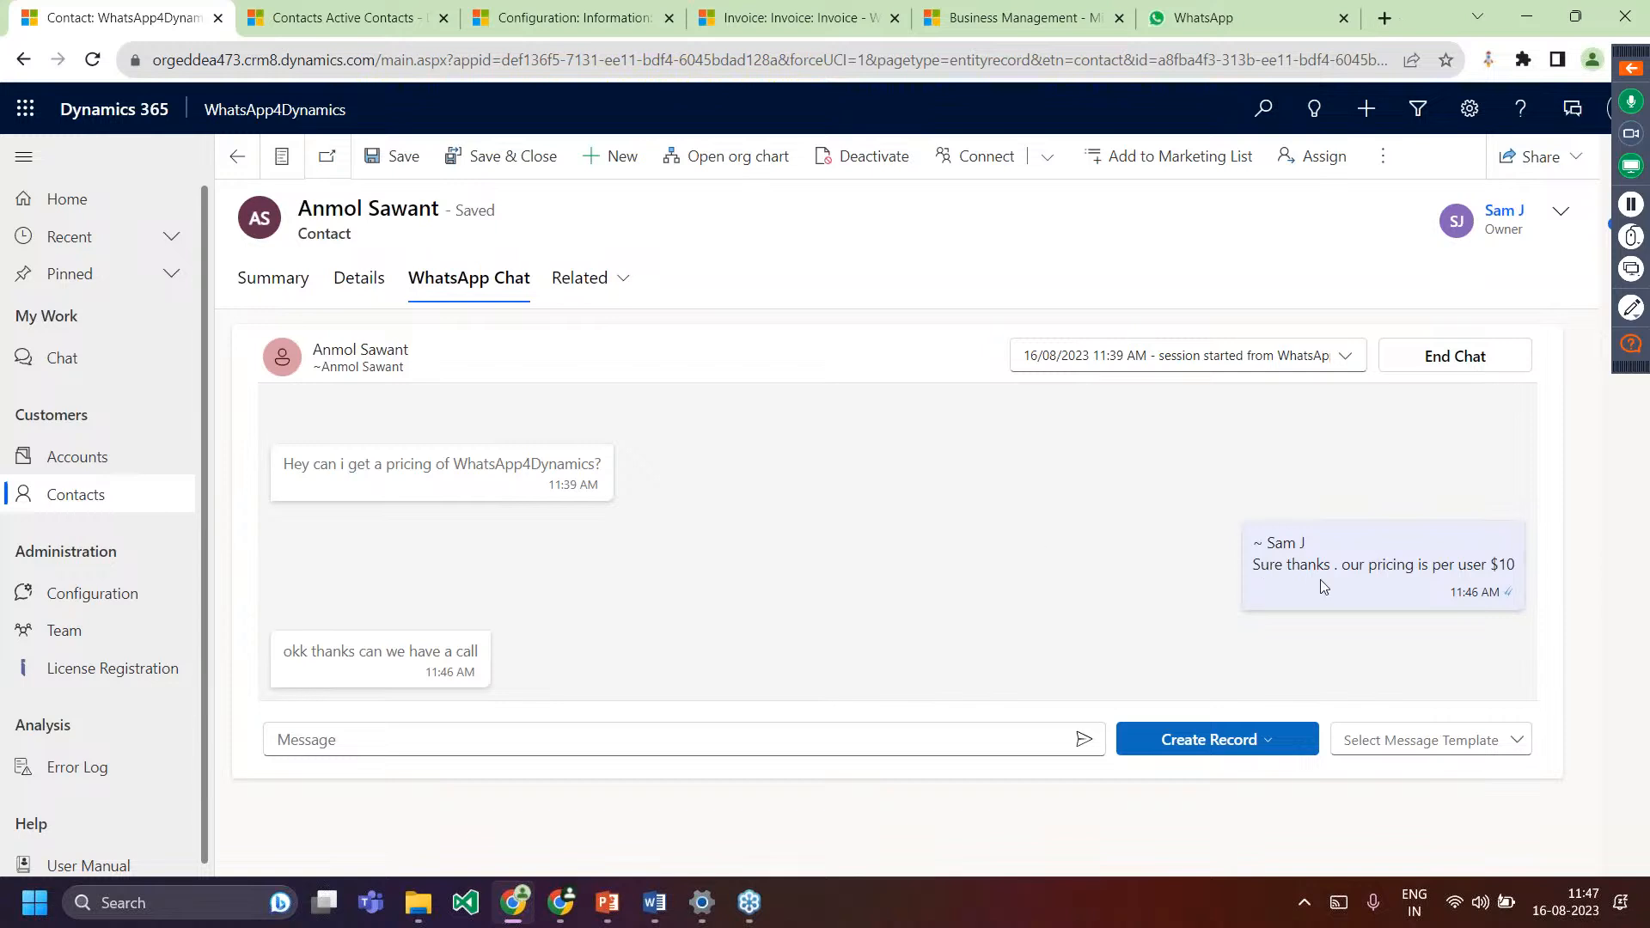
double_click(1276, 543)
left_click(1302, 543)
Create a case from the chat titled "Pricing - WhatsApp4Dynamics" with the chat contact as customer, and save and close it.
left_click(1235, 745)
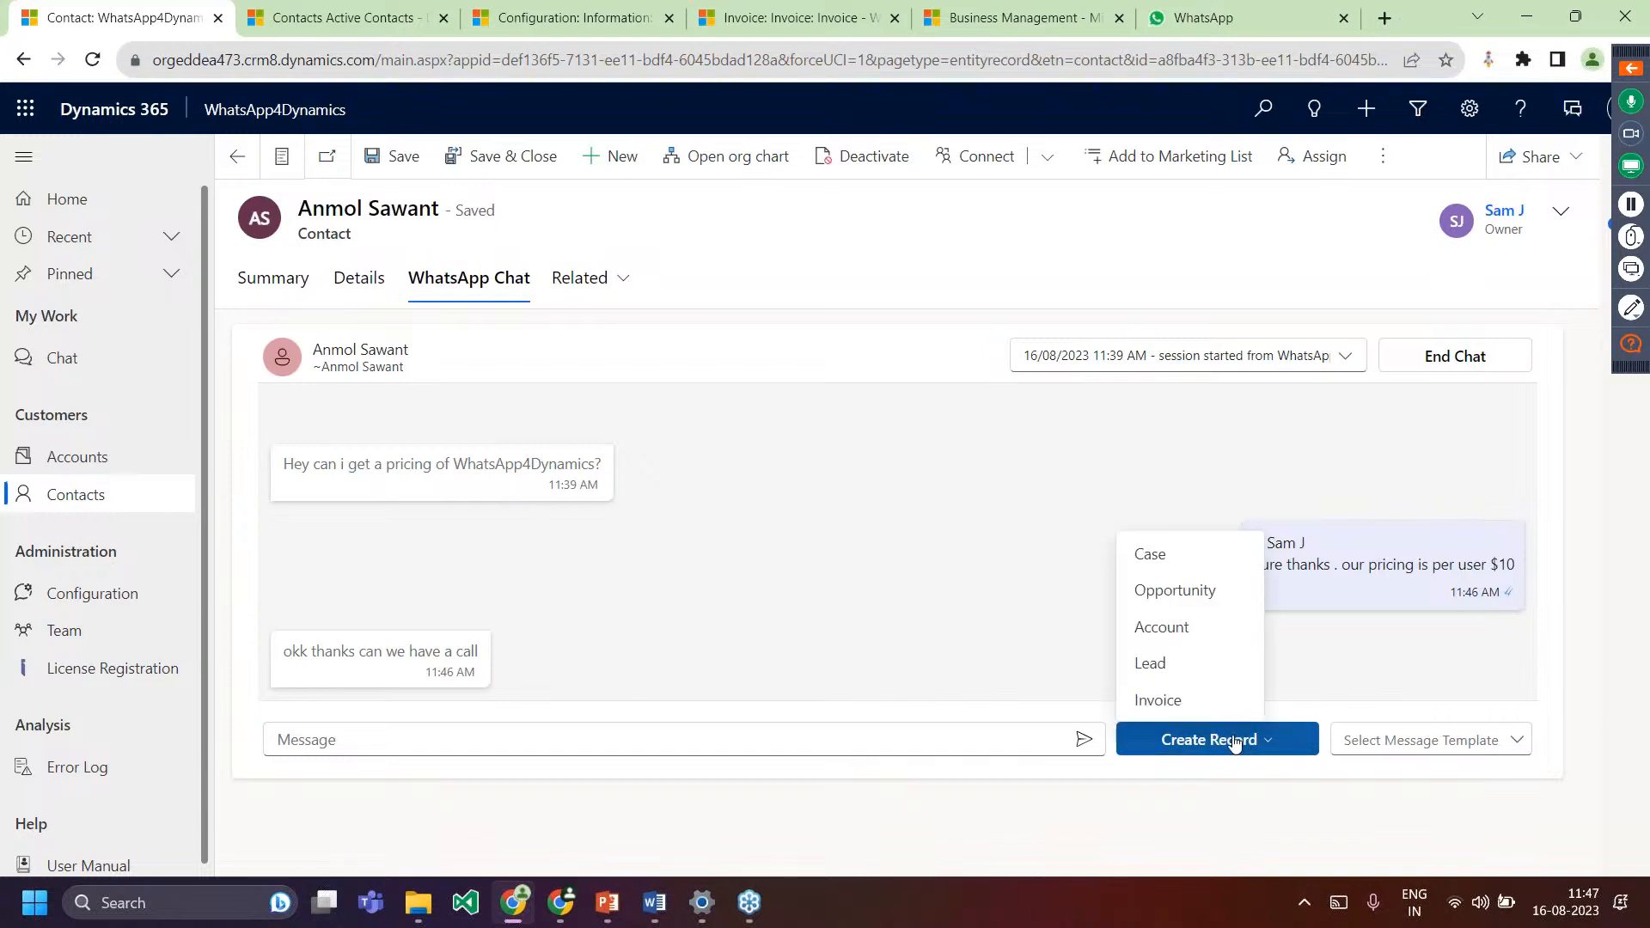
left_click(1184, 554)
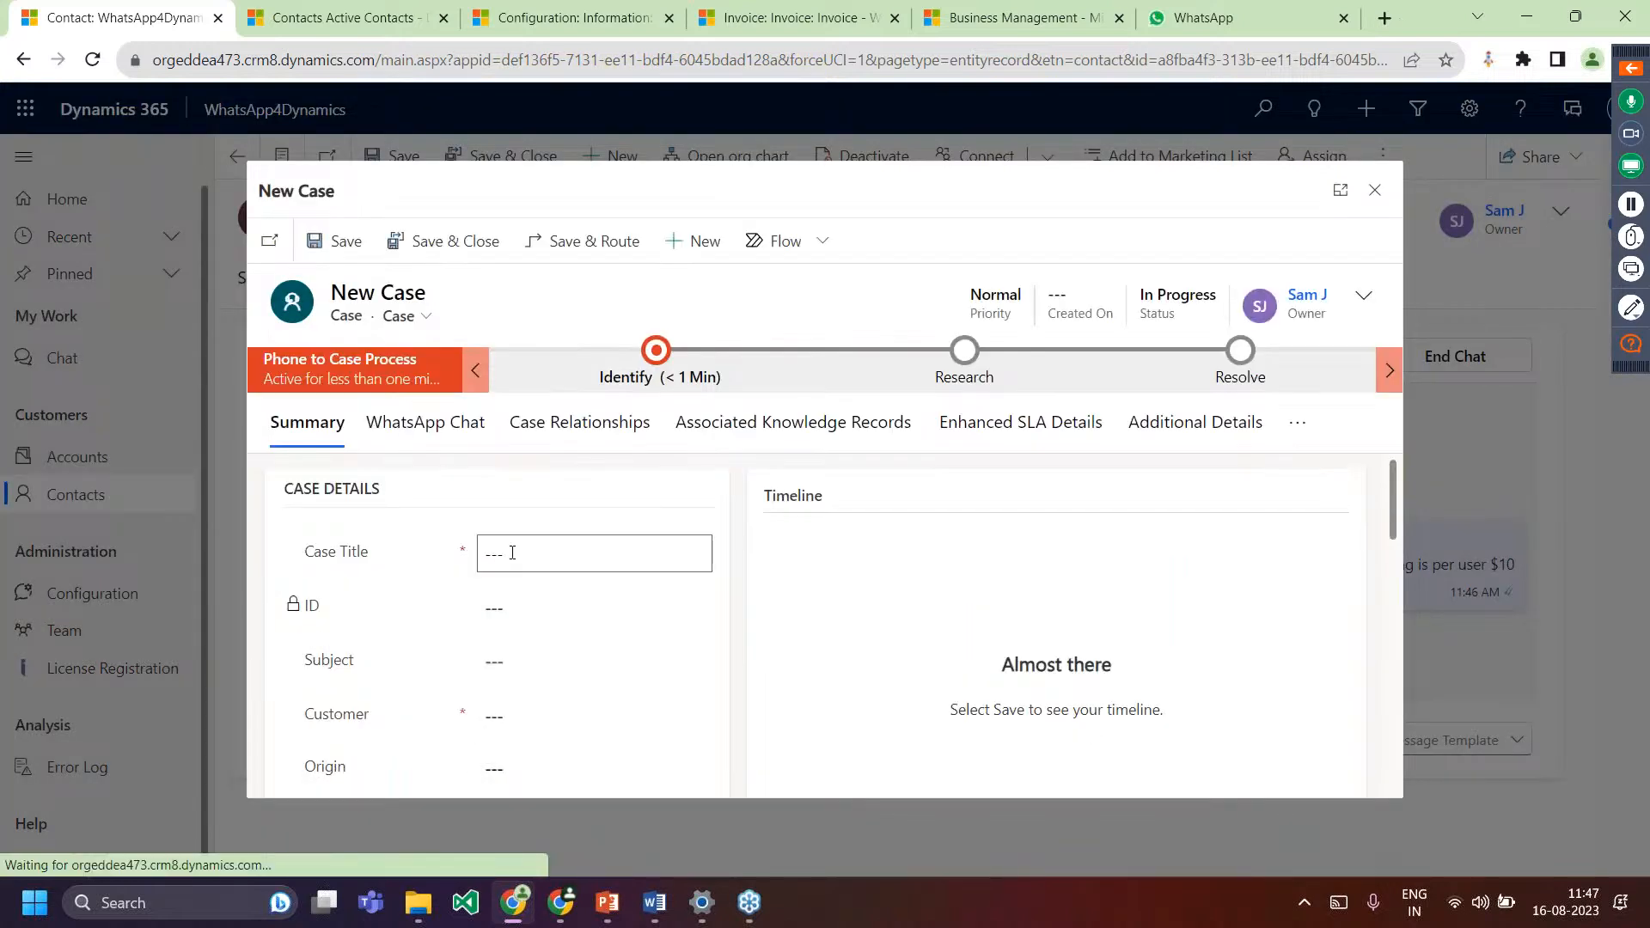
left_click(496, 551)
type("P")
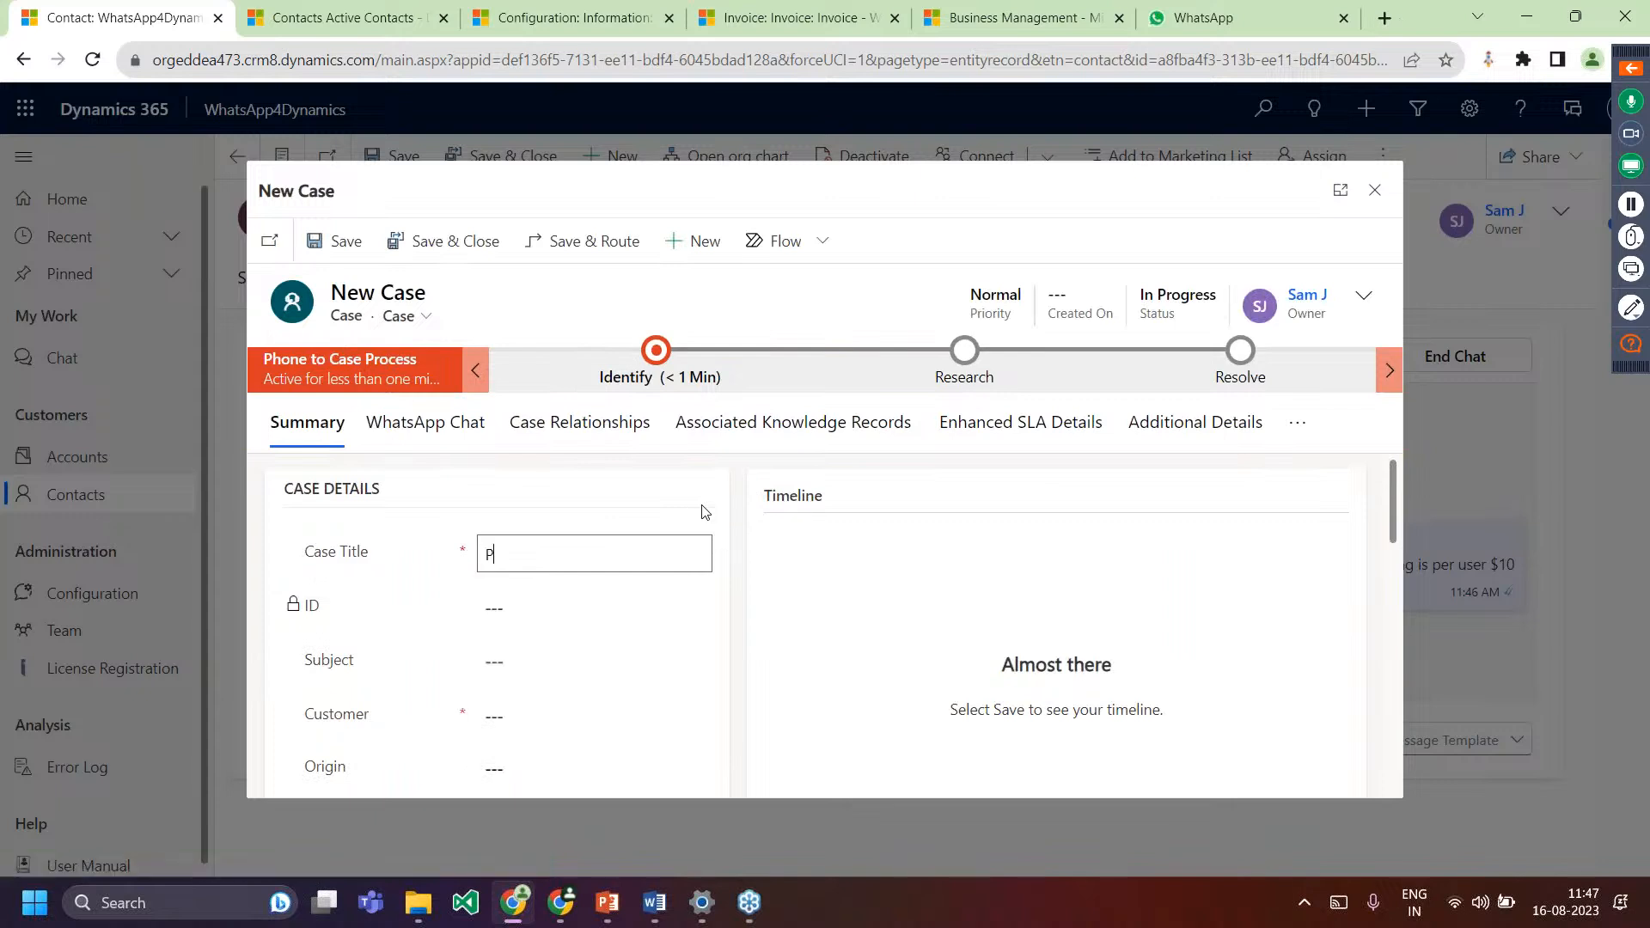
type("ricing - WhatsApp4Dynamics")
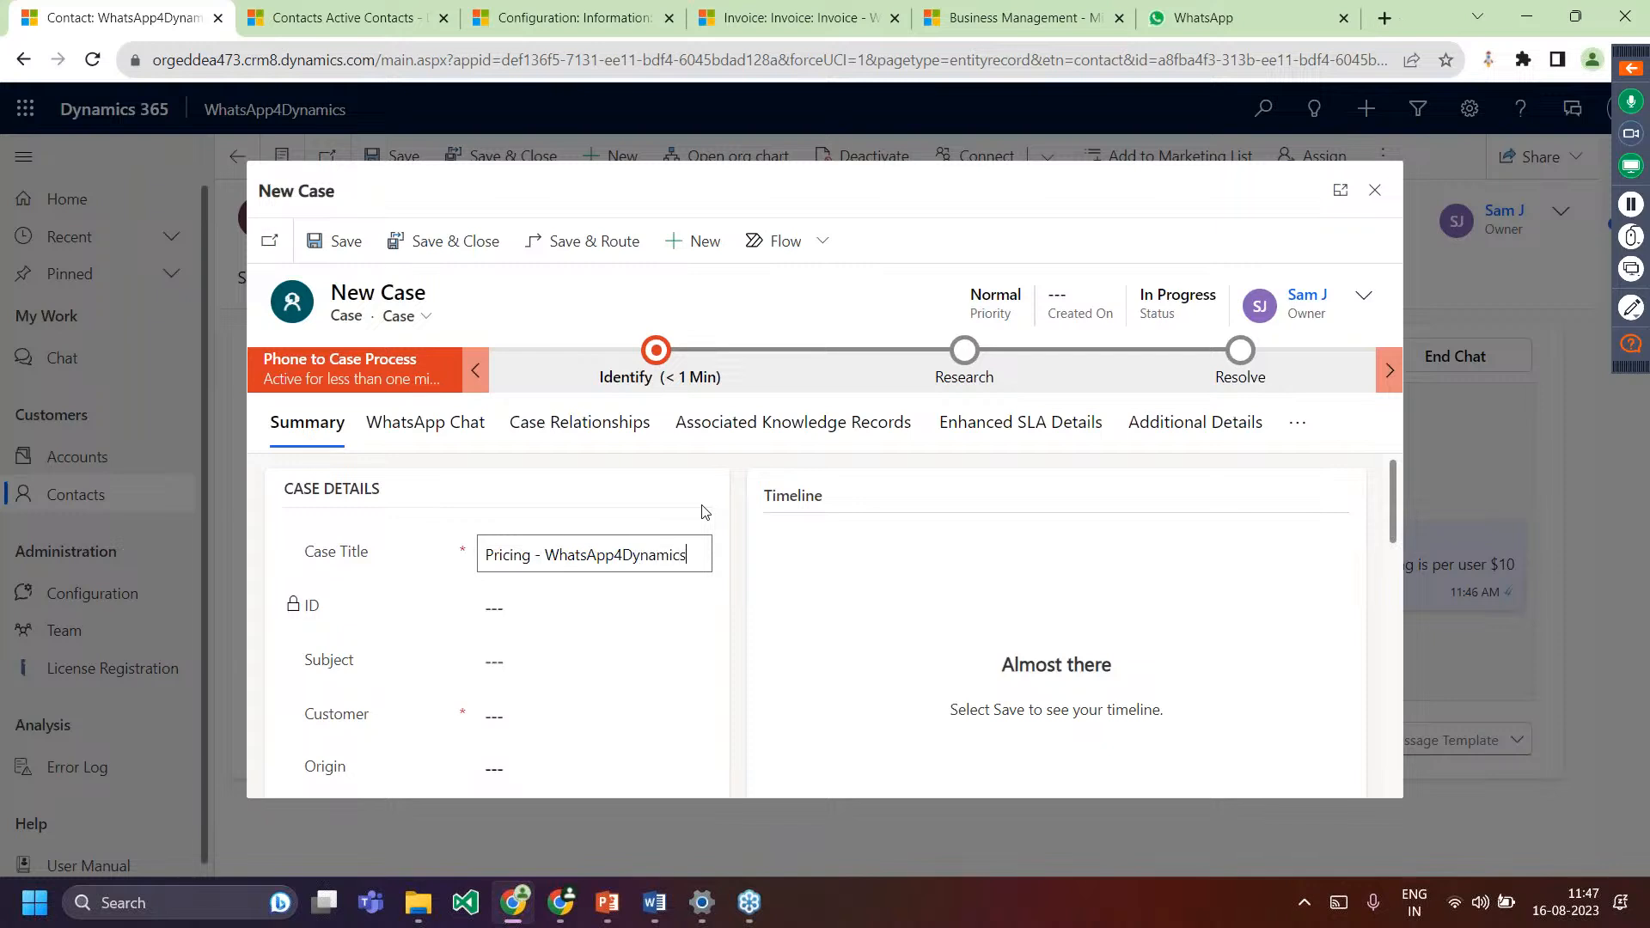
left_click(519, 718)
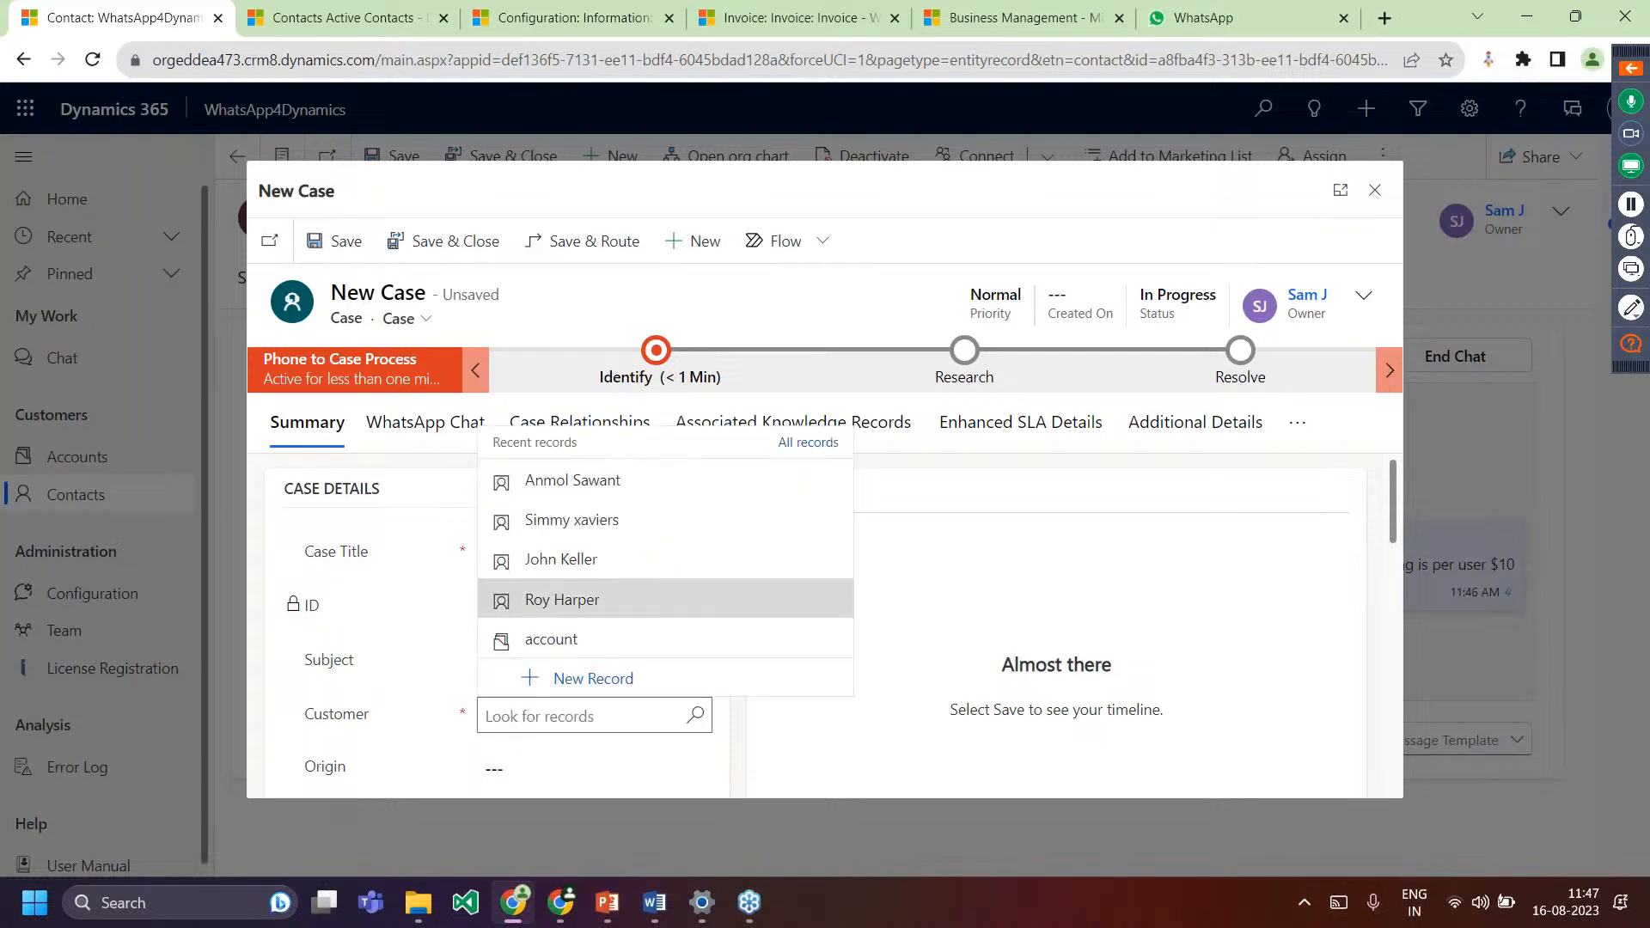
left_click(559, 481)
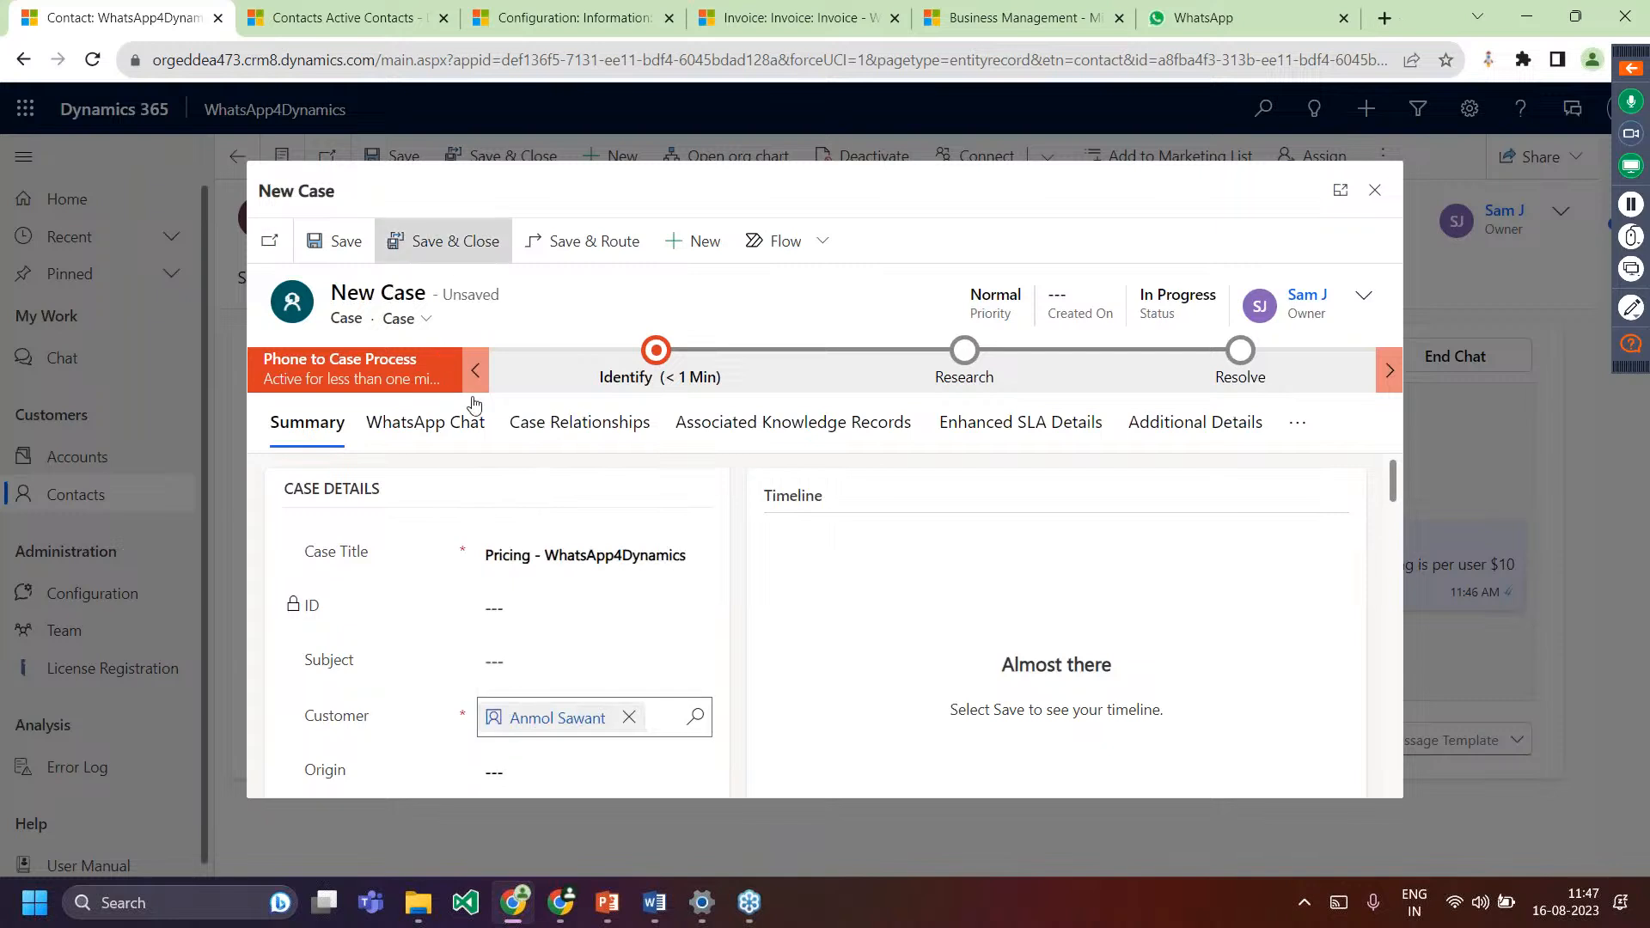
left_click(442, 241)
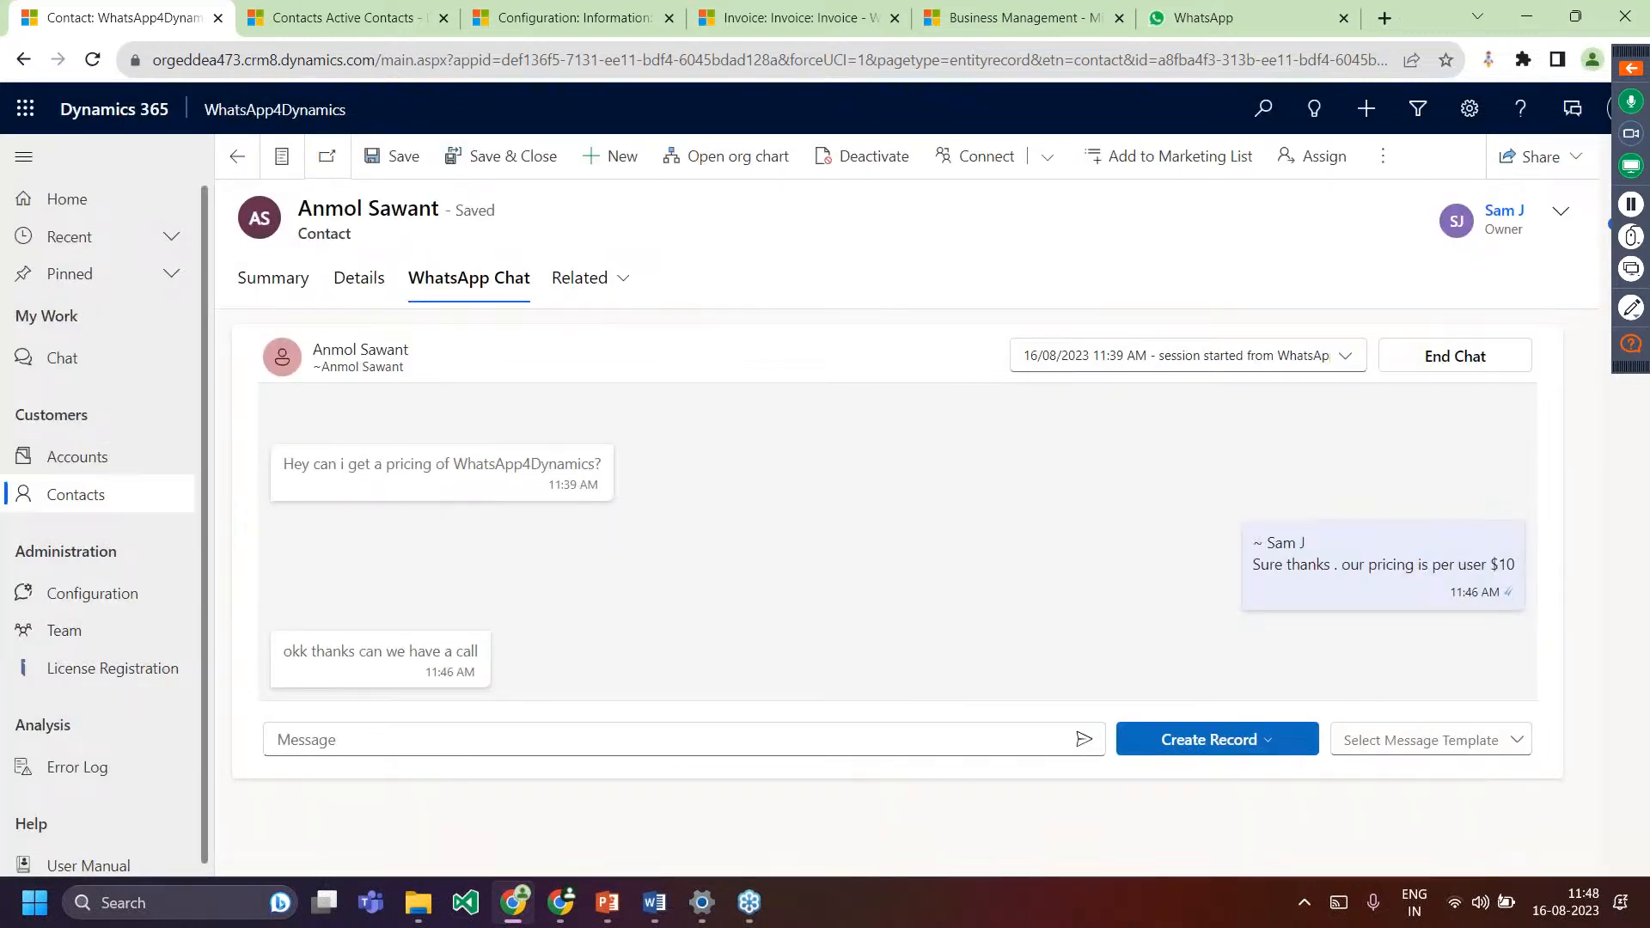
Show the contact's related chat sessions in the "All Chat Sessions - Internal Purpose" view.
left_click(580, 286)
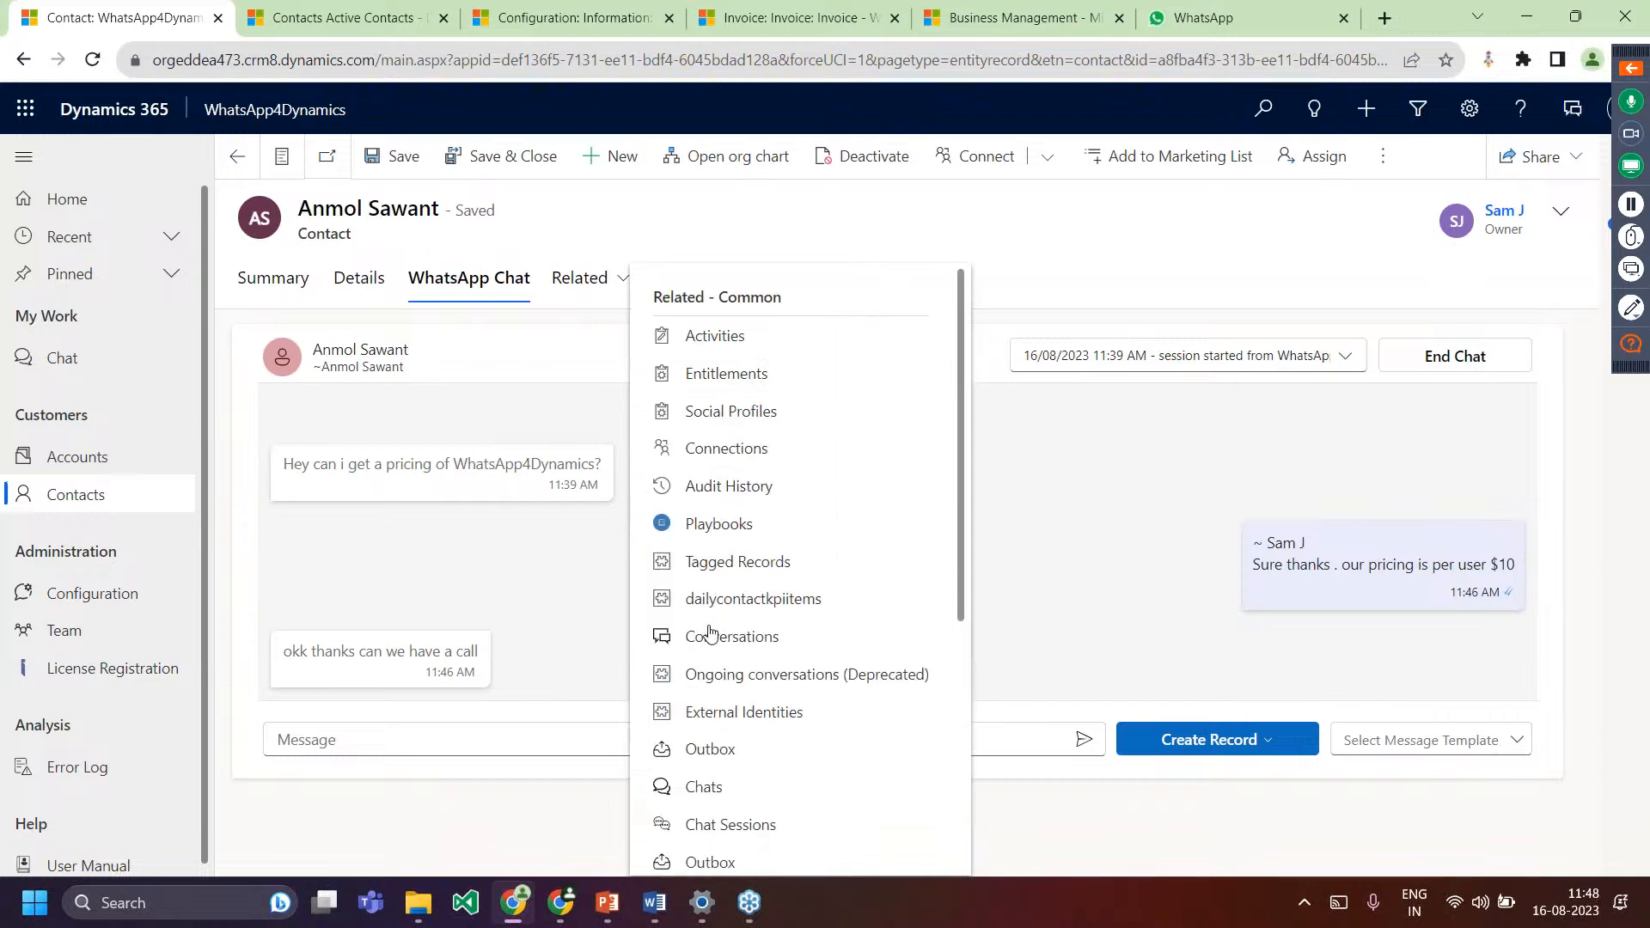
left_click(721, 827)
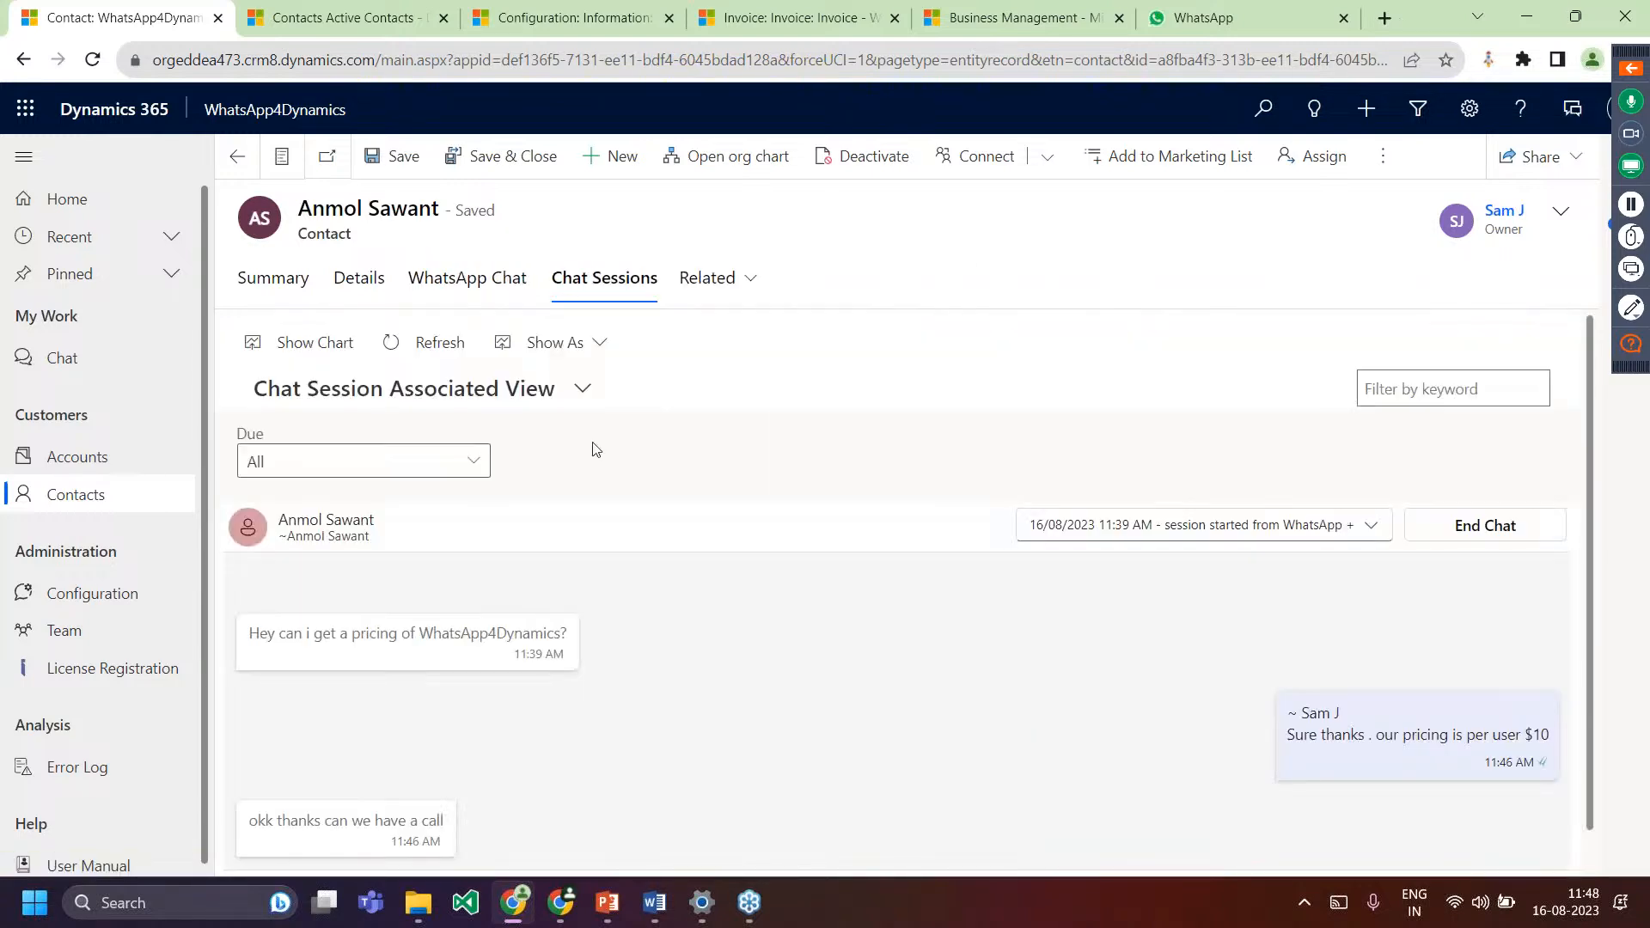
left_click(472, 397)
left_click(352, 527)
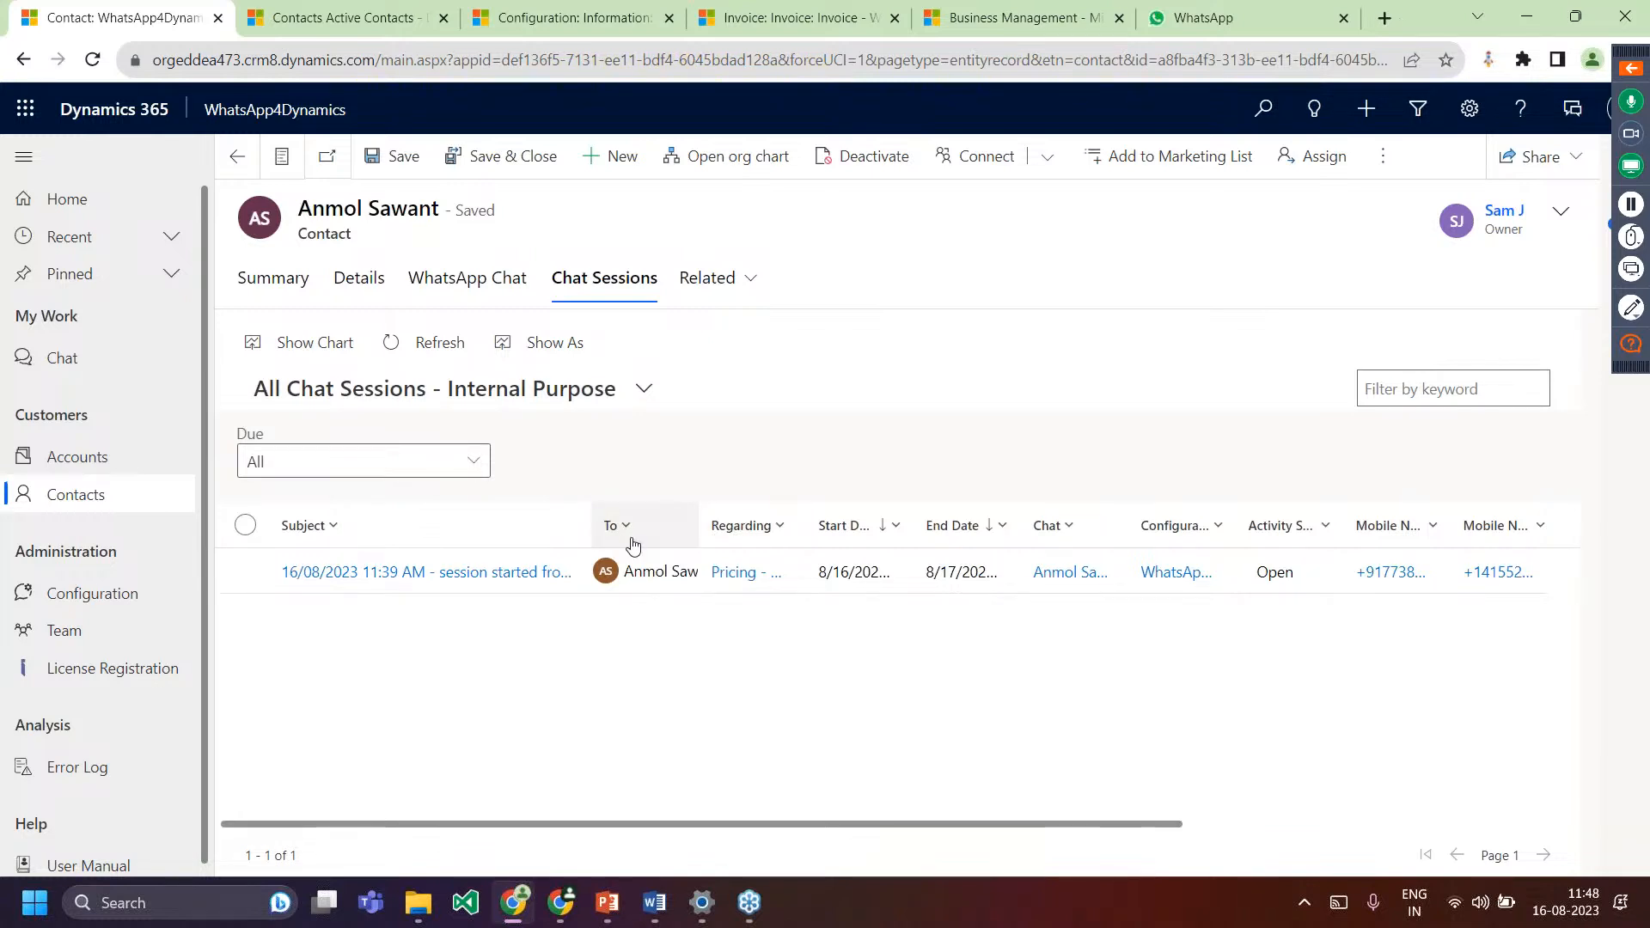
Open the WhatsApp chat of the session's regarding case and close the chat session.
left_click(743, 577)
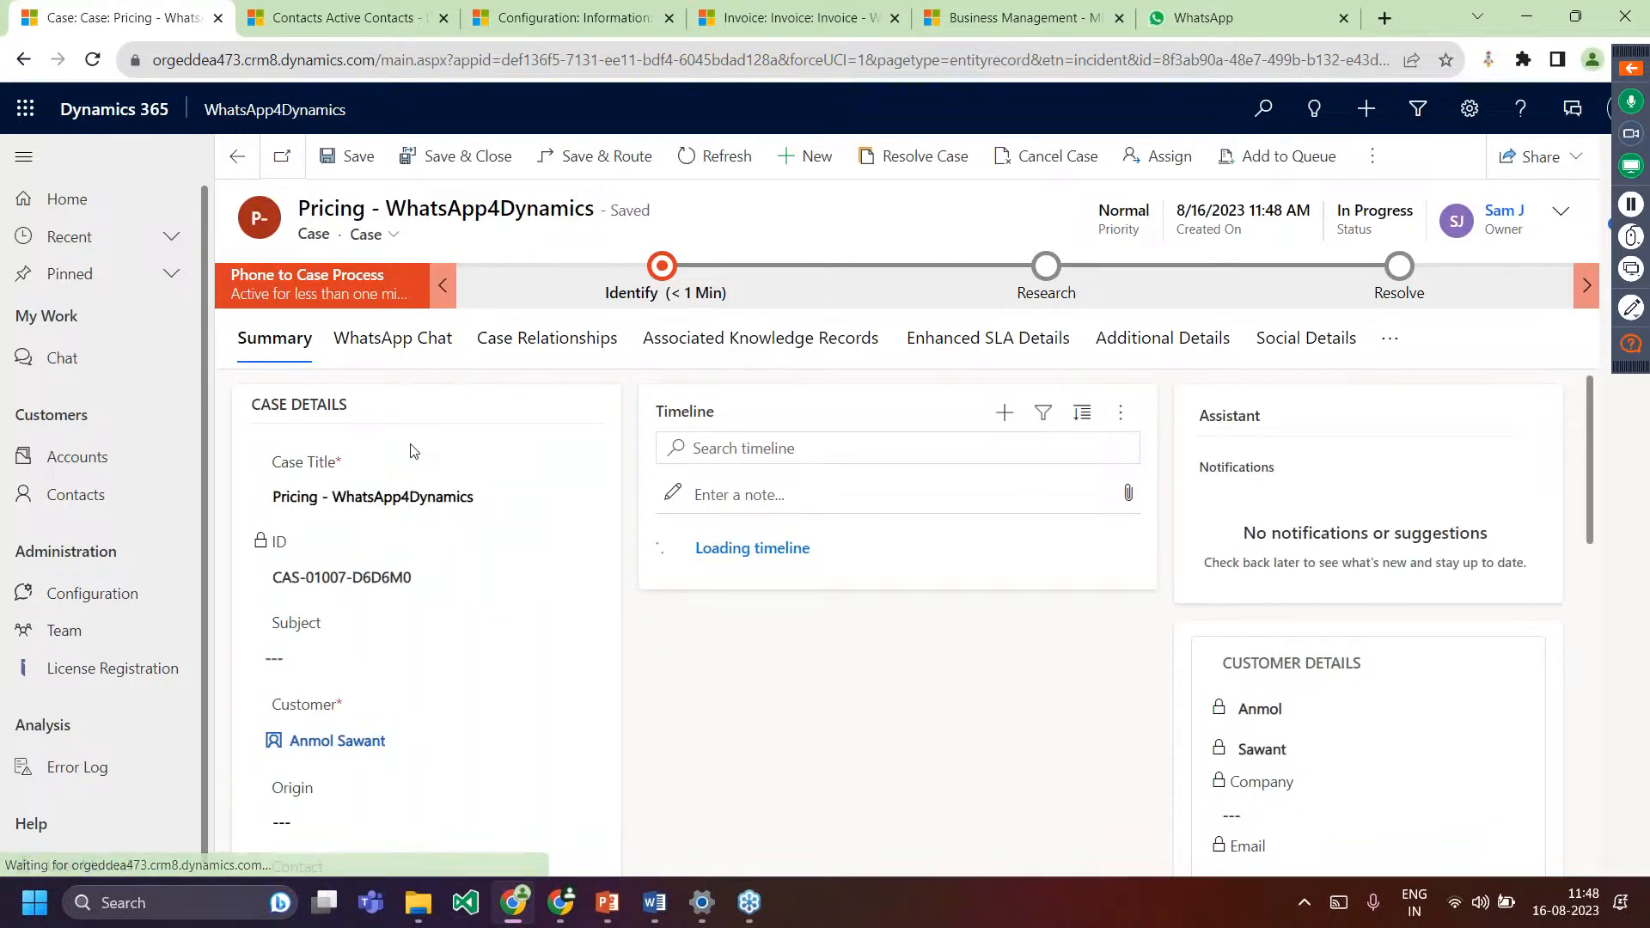
left_click(392, 344)
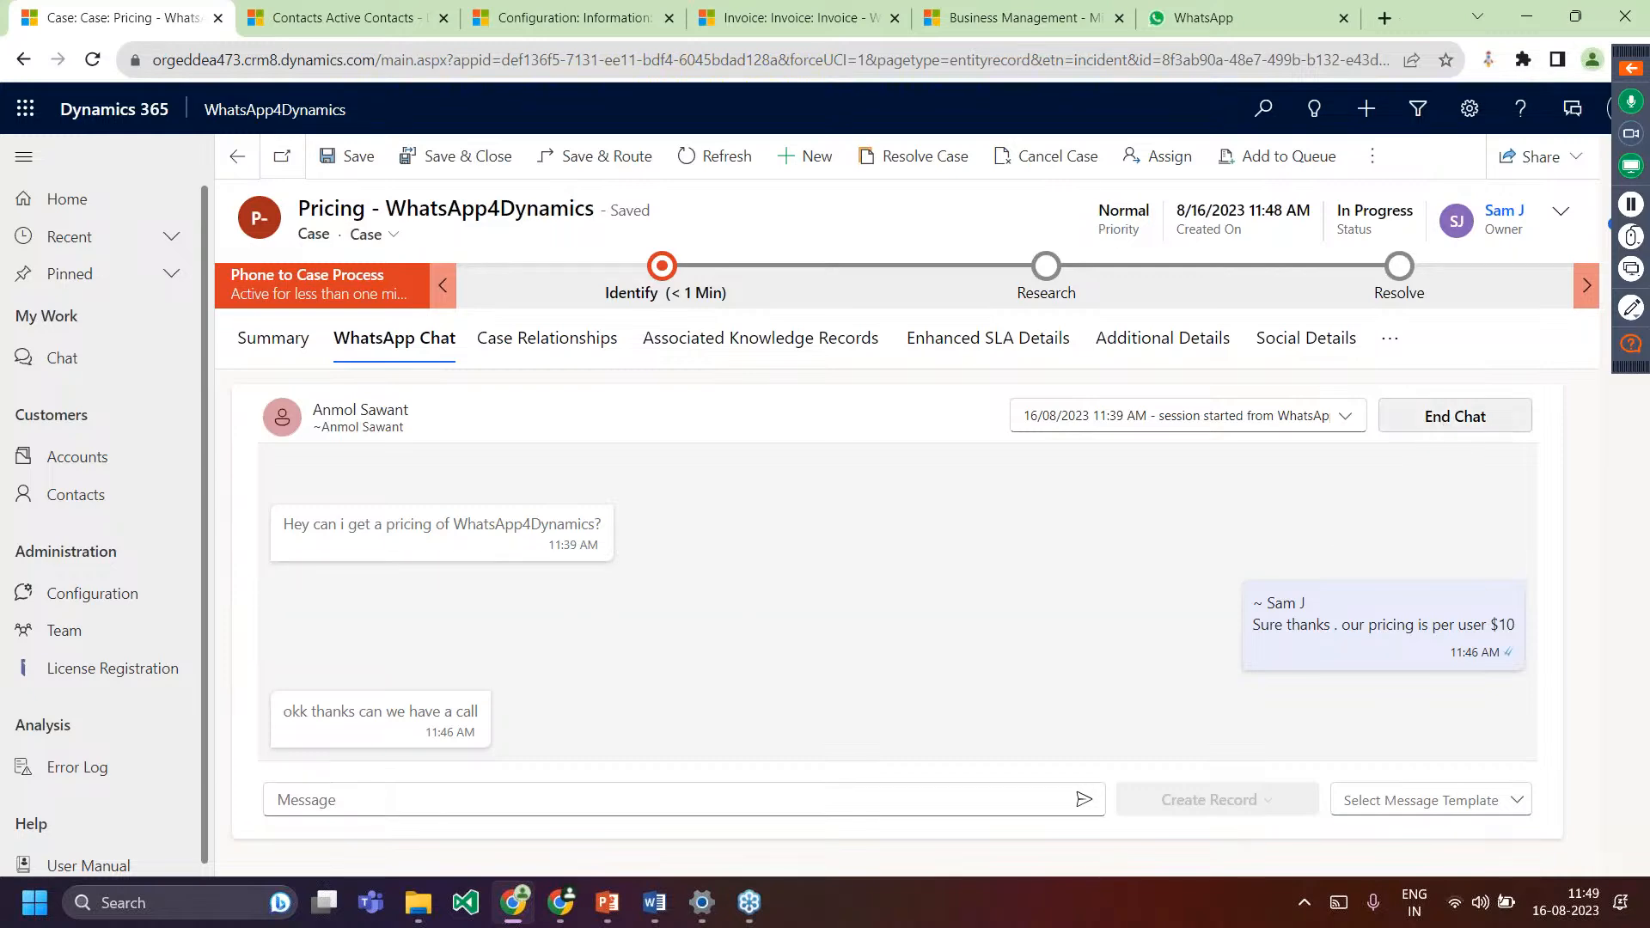
left_click(1455, 416)
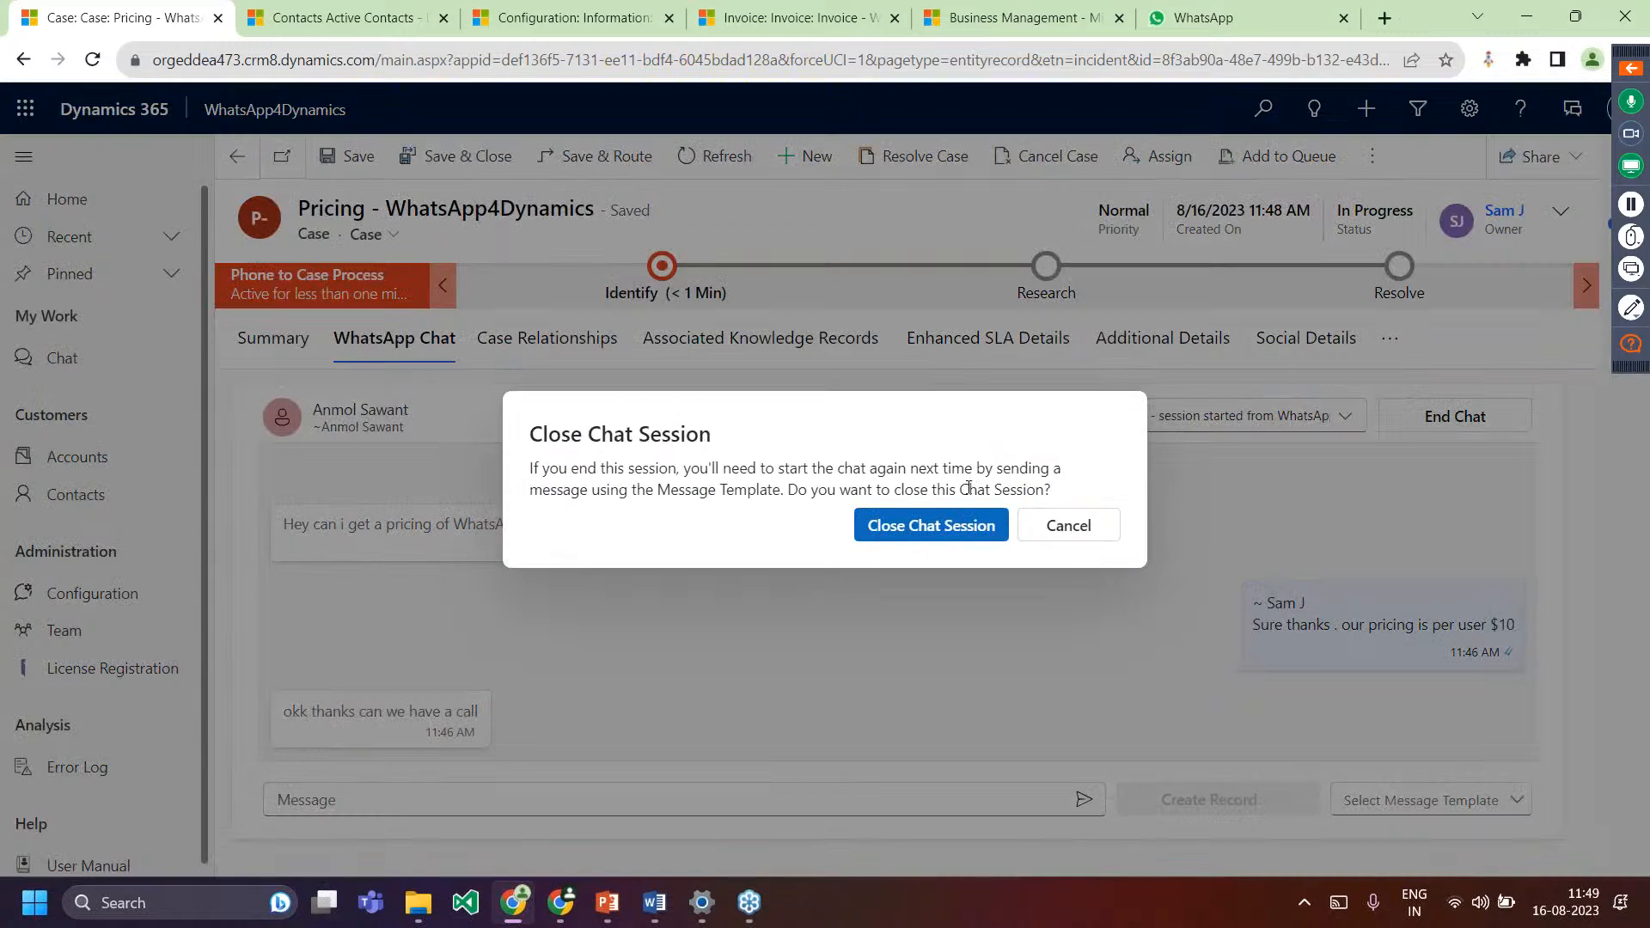
left_click(927, 526)
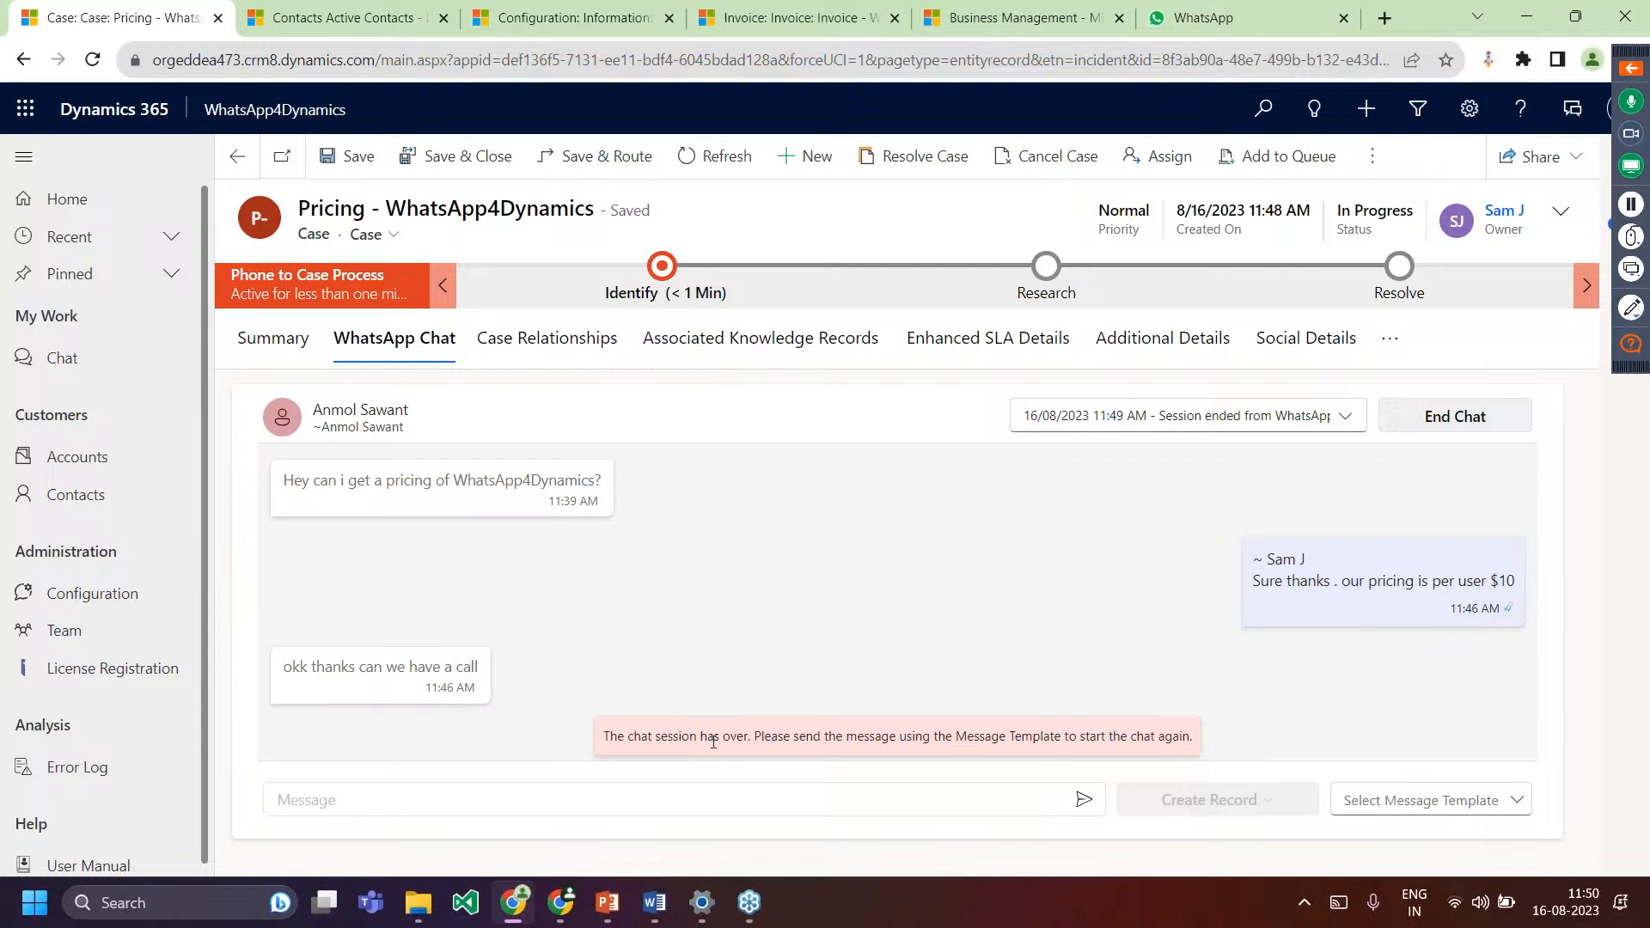
Send the "Send message when case is reactivated" message template from the case to restart the chat.
left_click(1414, 798)
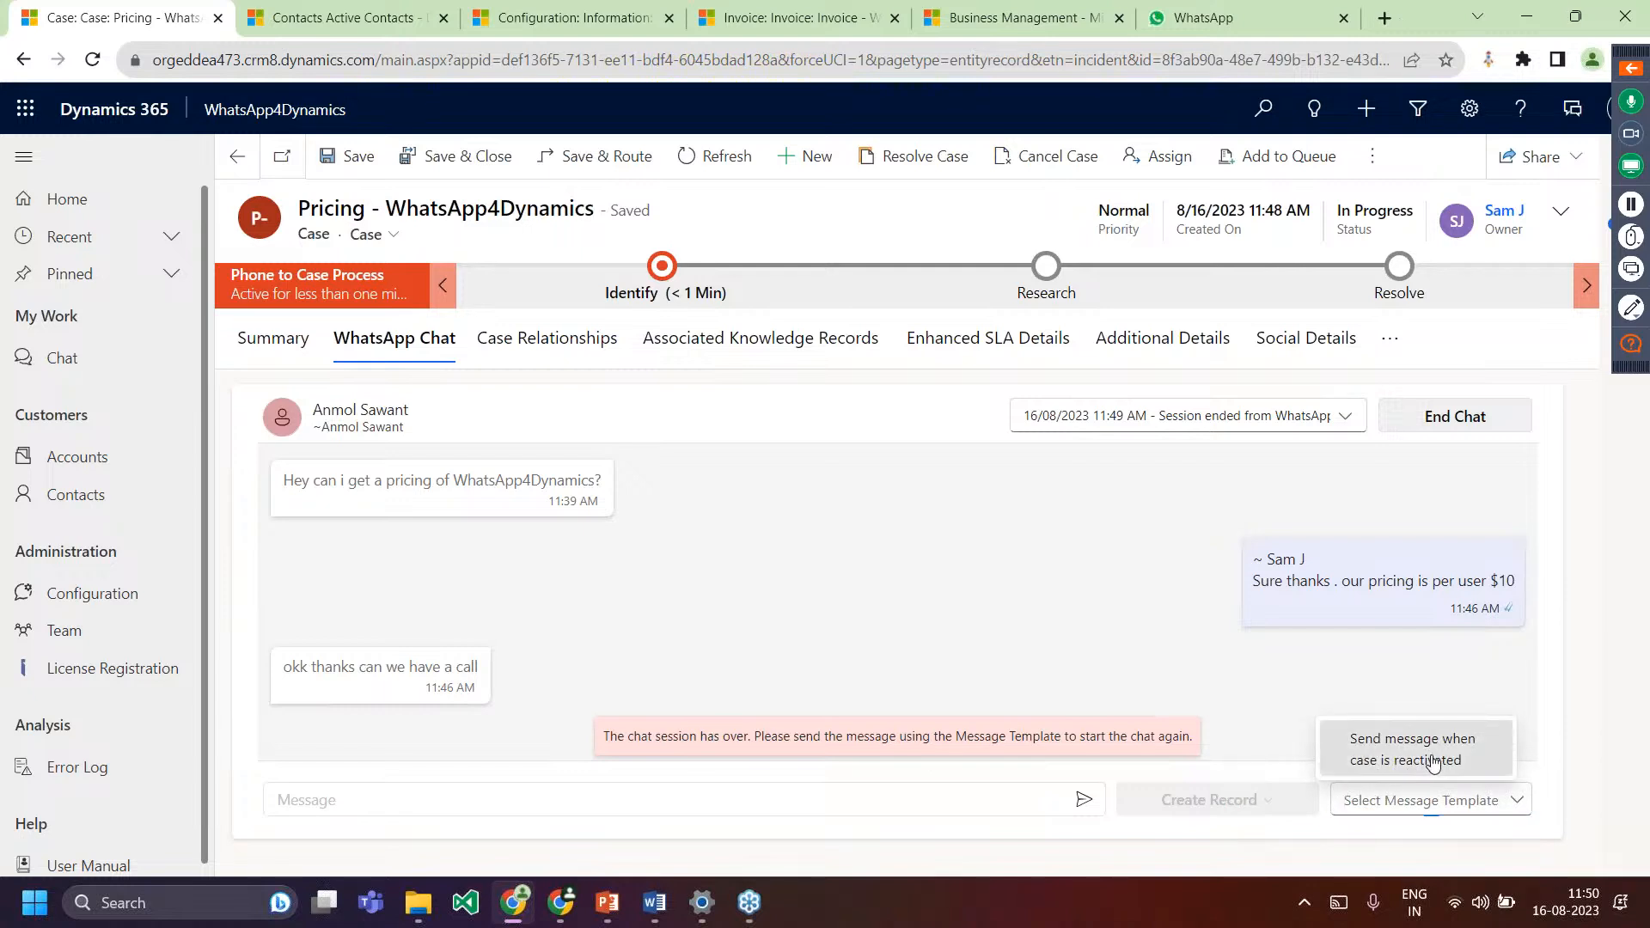
left_click(1431, 761)
left_click(1084, 805)
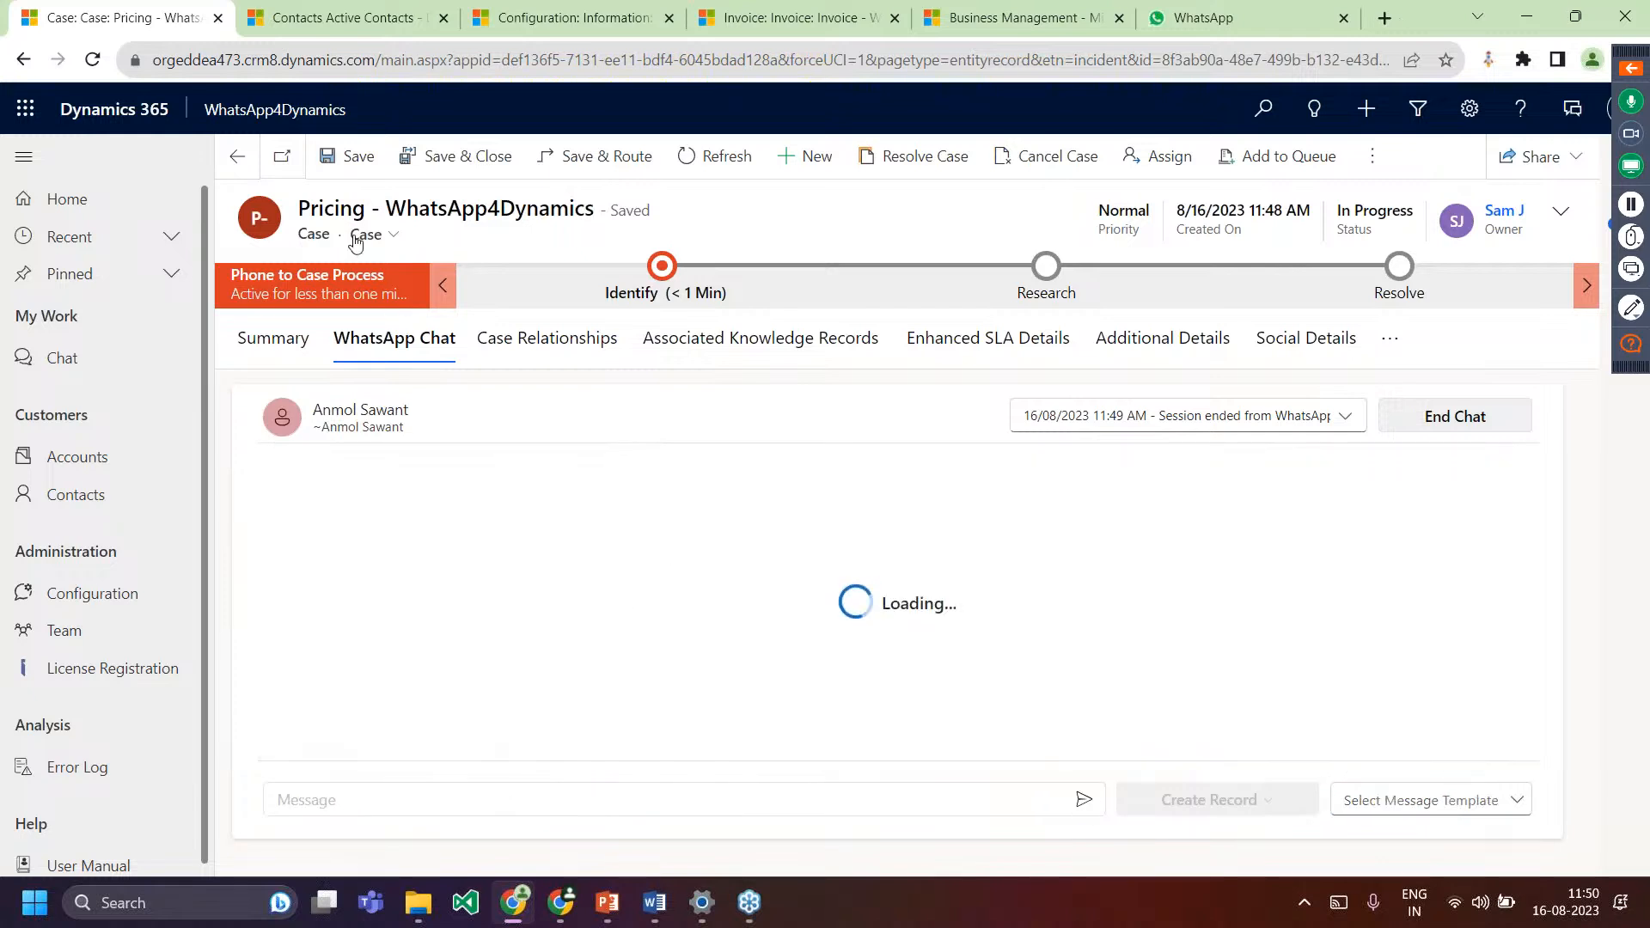
Open the Accounts list and check the received template message in WhatsApp Web.
left_click(90, 454)
left_click(1147, 11)
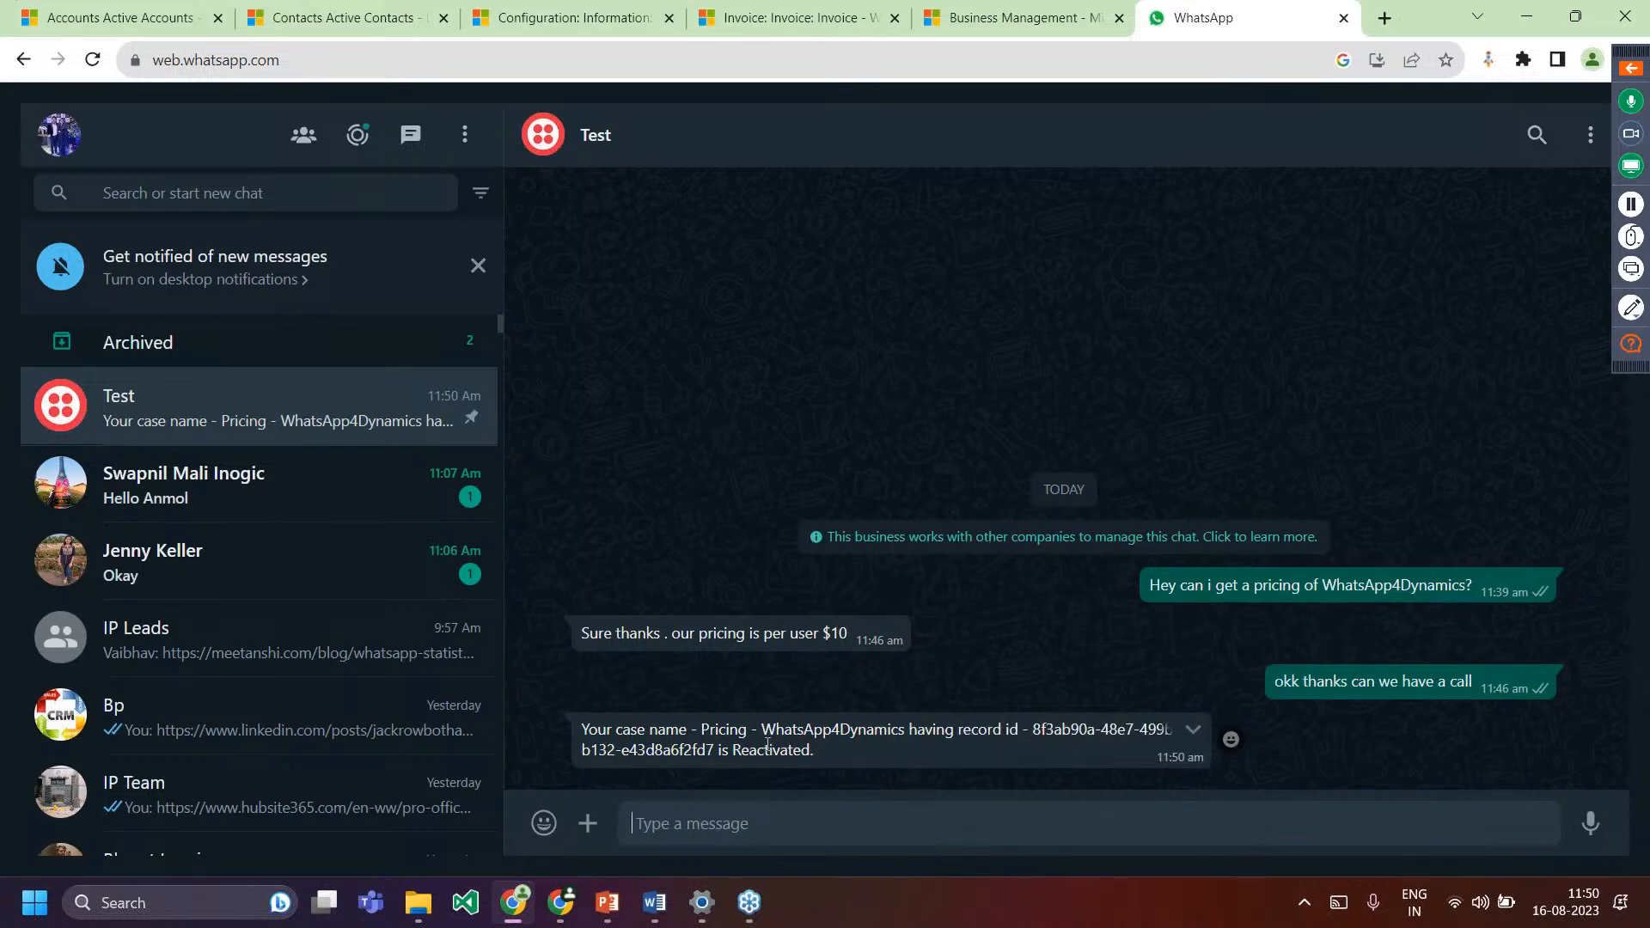
Open the customer's outgoing chat record from the Chat list and show its ended session from 16/08/2023 11:49 AM.
left_click(120, 17)
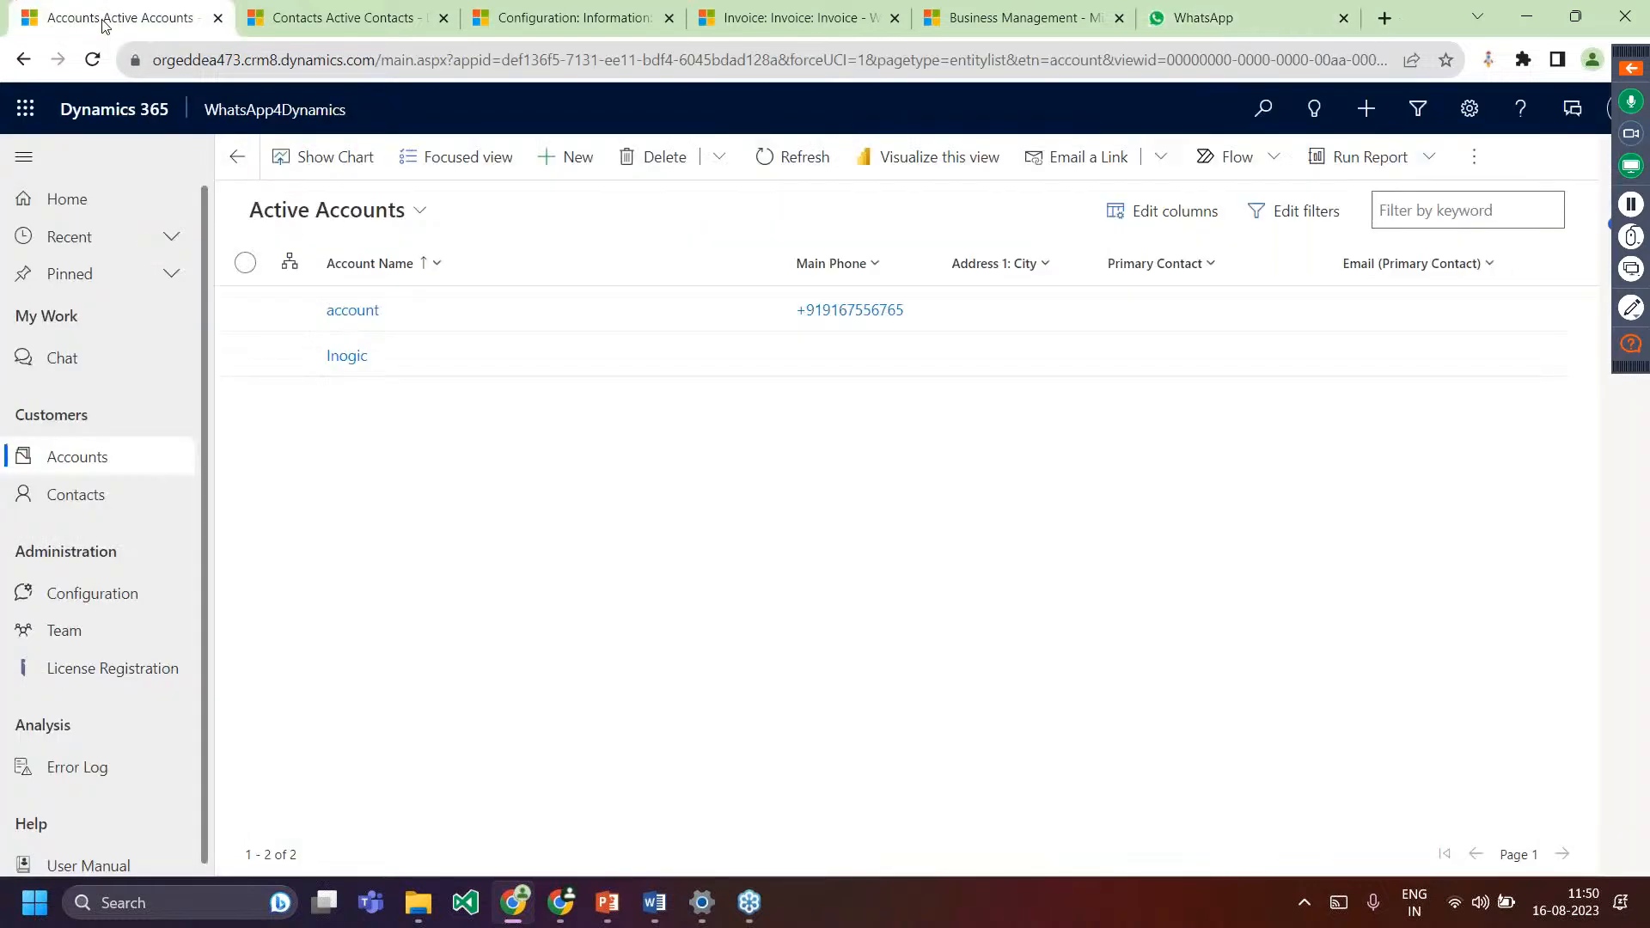
left_click(120, 378)
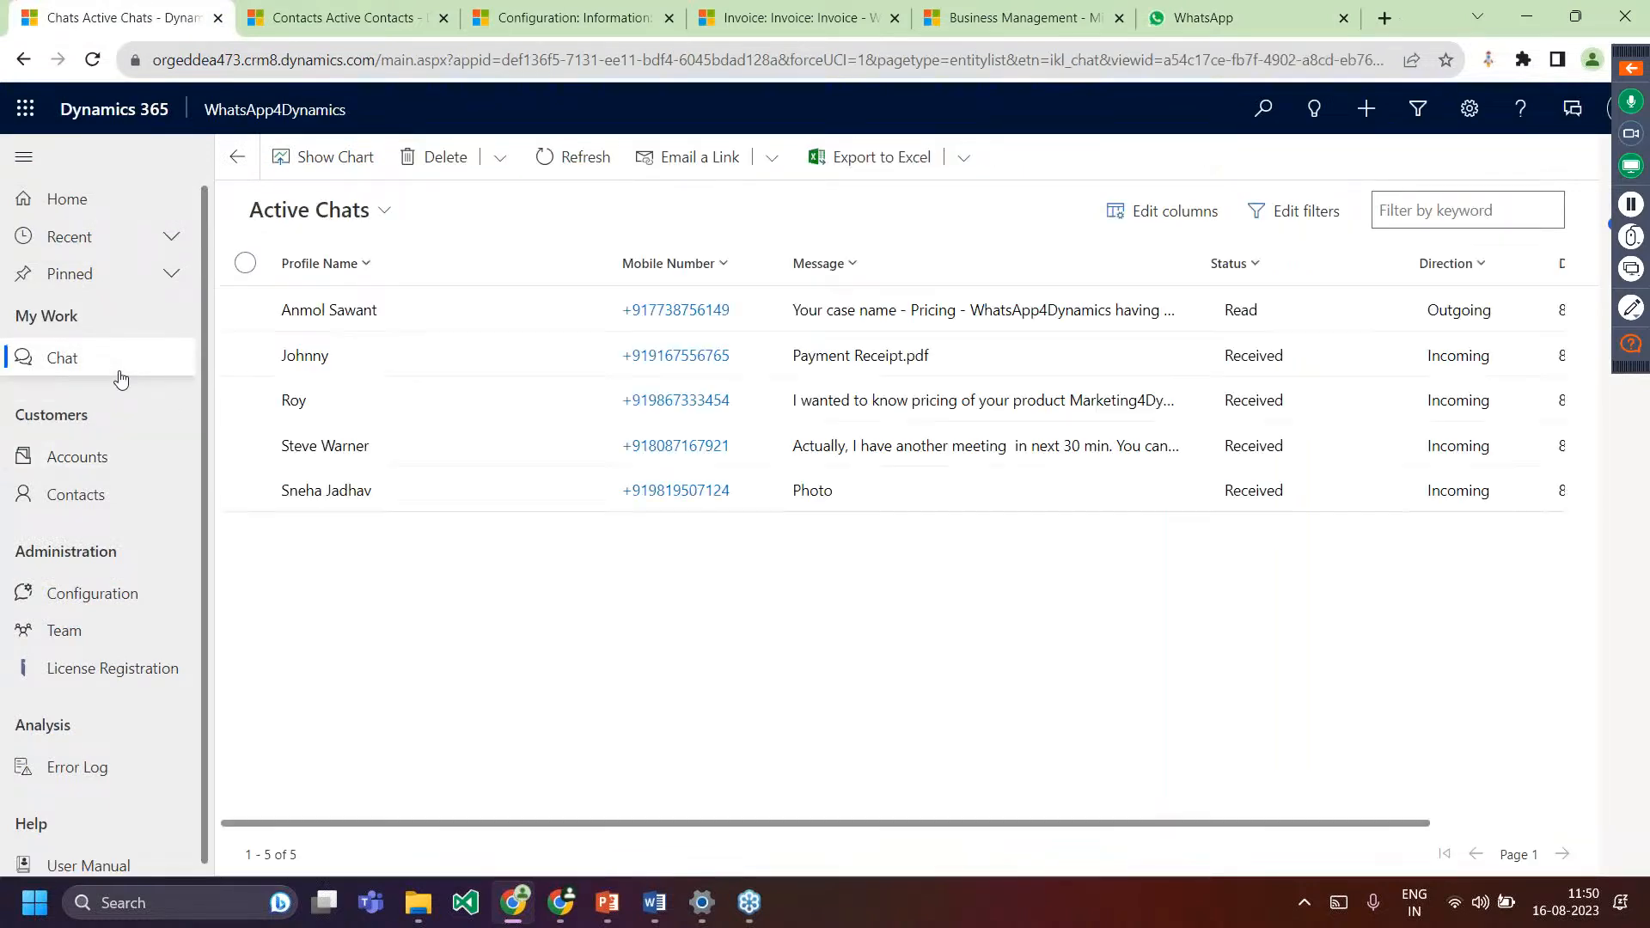
left_click(296, 325)
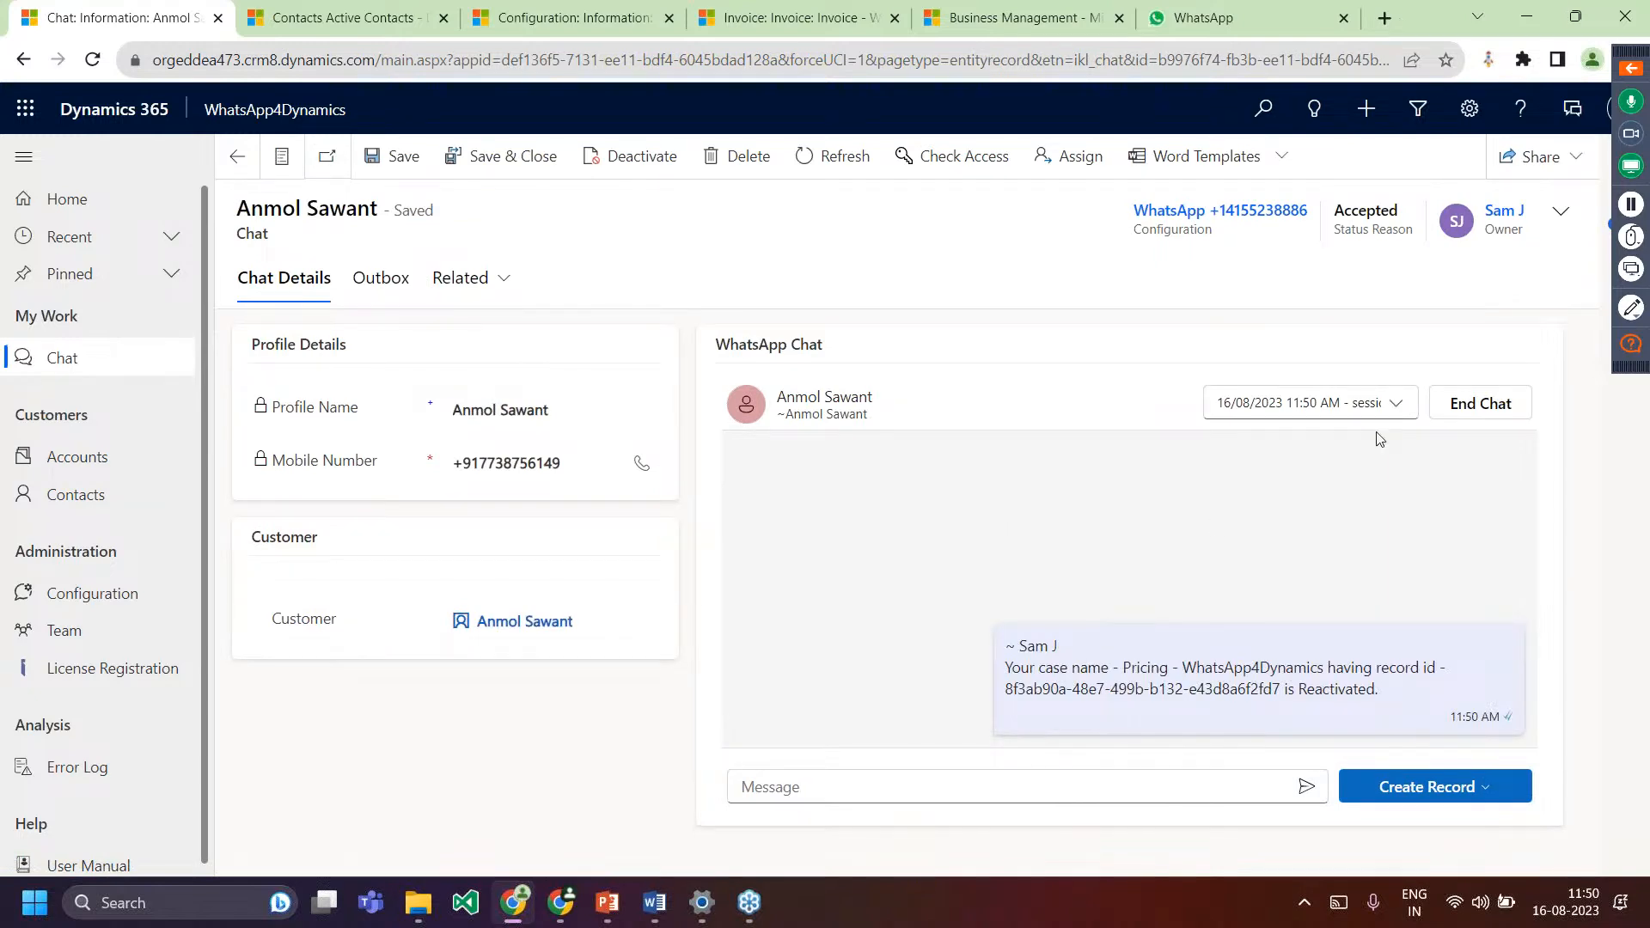
left_click(1358, 400)
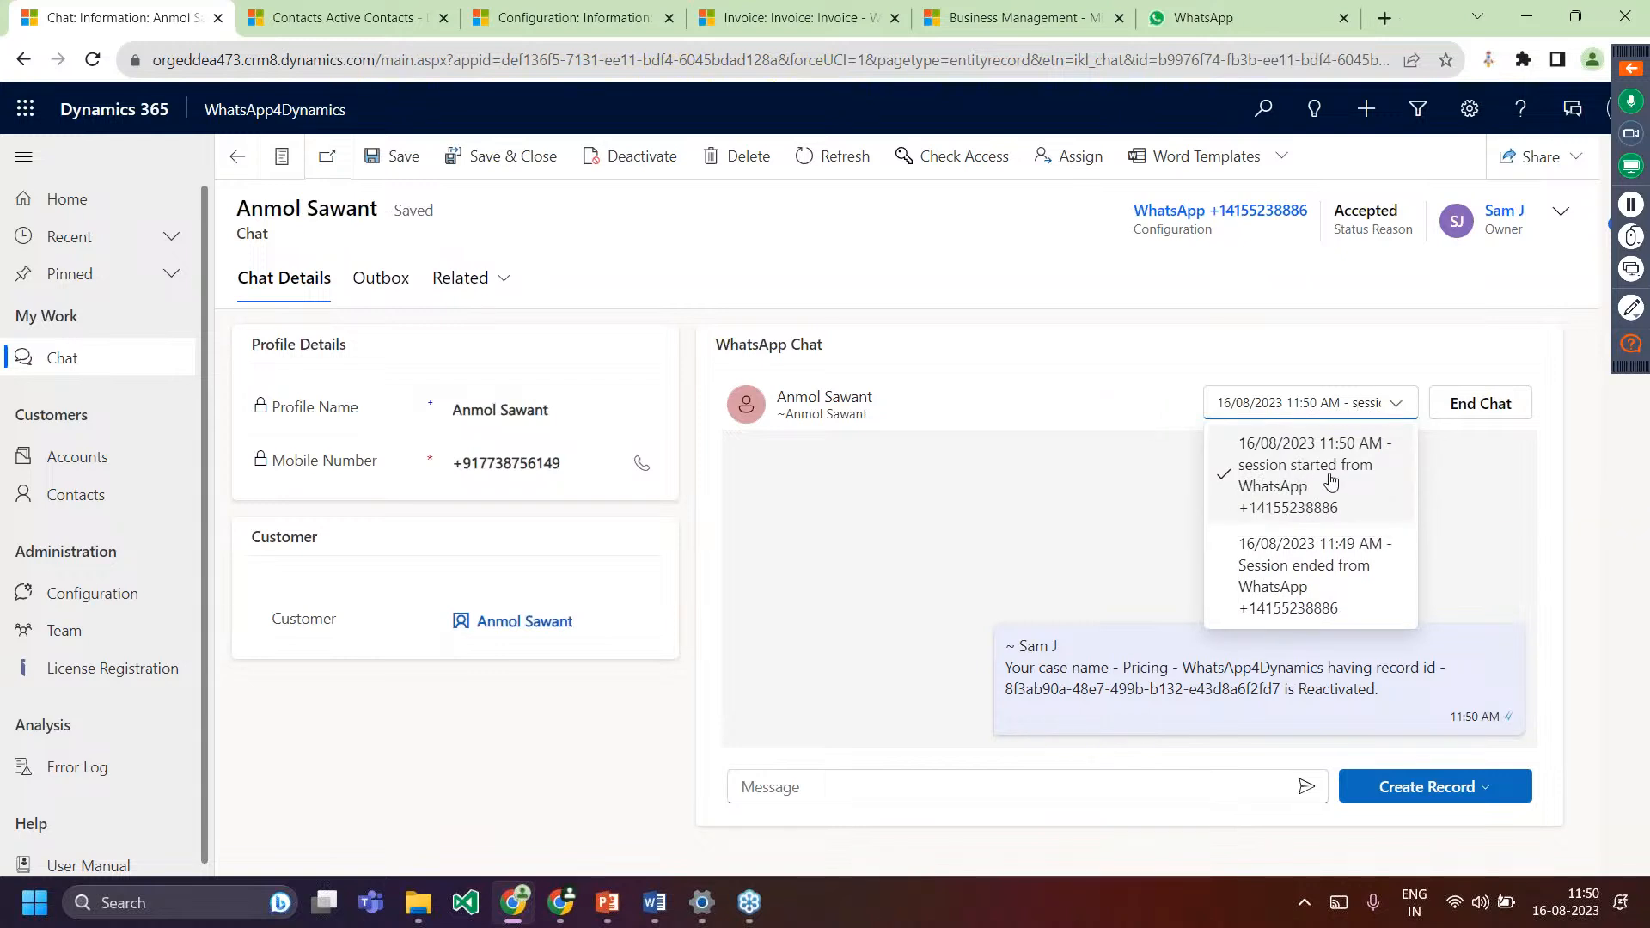
left_click(1310, 550)
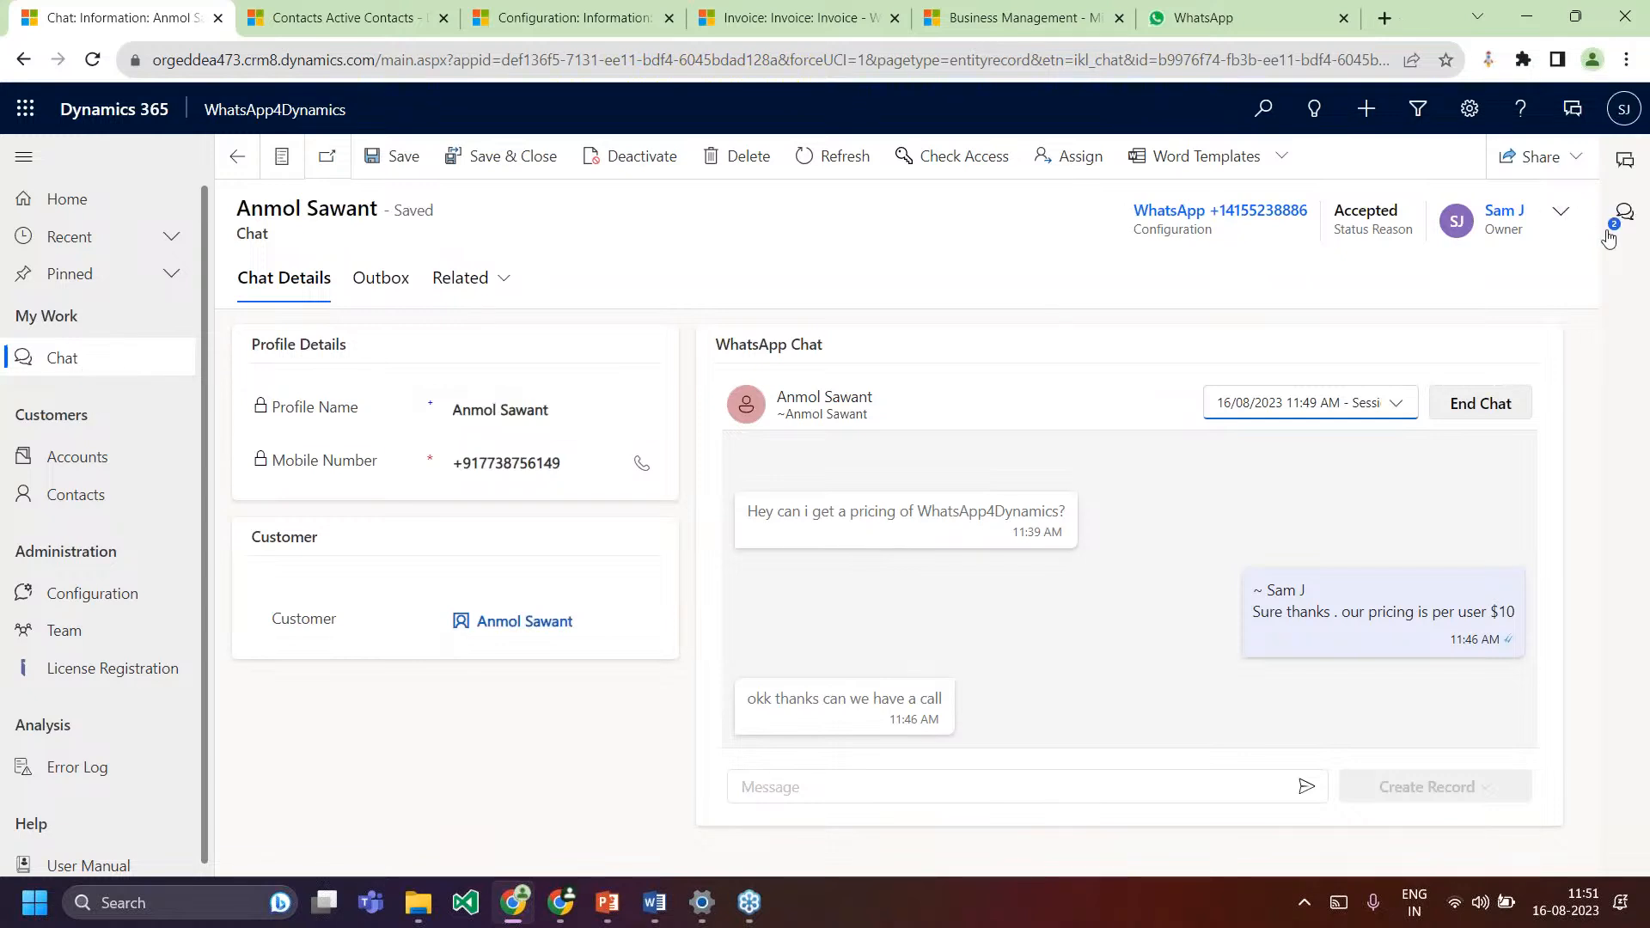
Show the WhatsApp4Dynamics incoming chat notifications, and open the active chat whose latest message is Payment Receipt.pdf.
left_click(1625, 212)
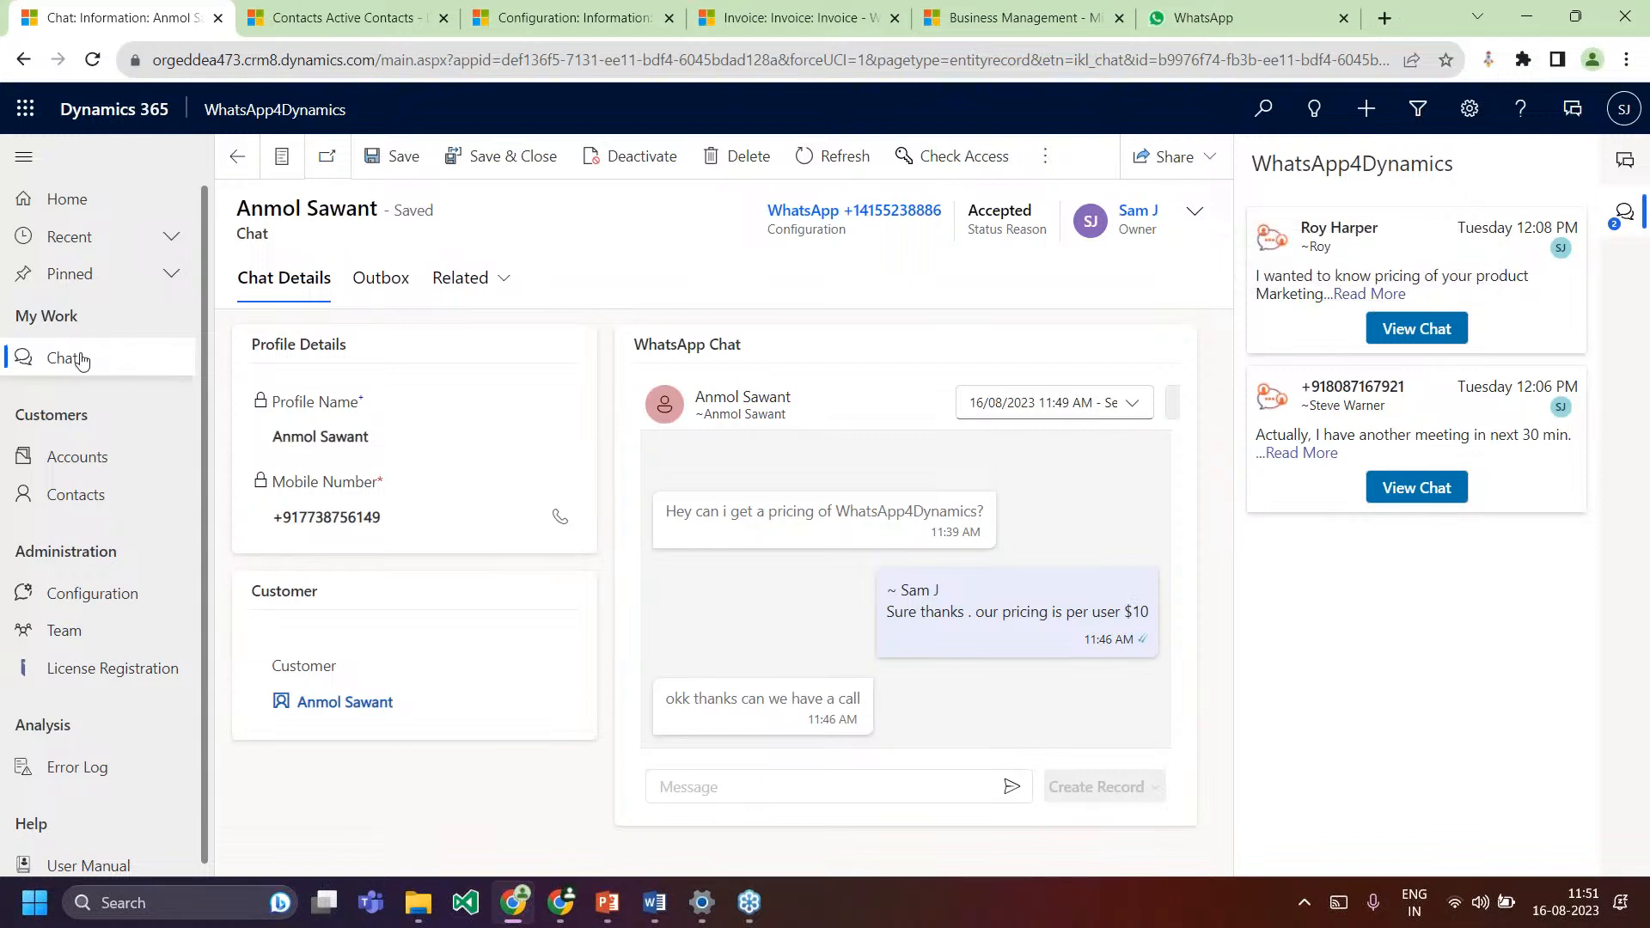
left_click(82, 359)
left_click(320, 361)
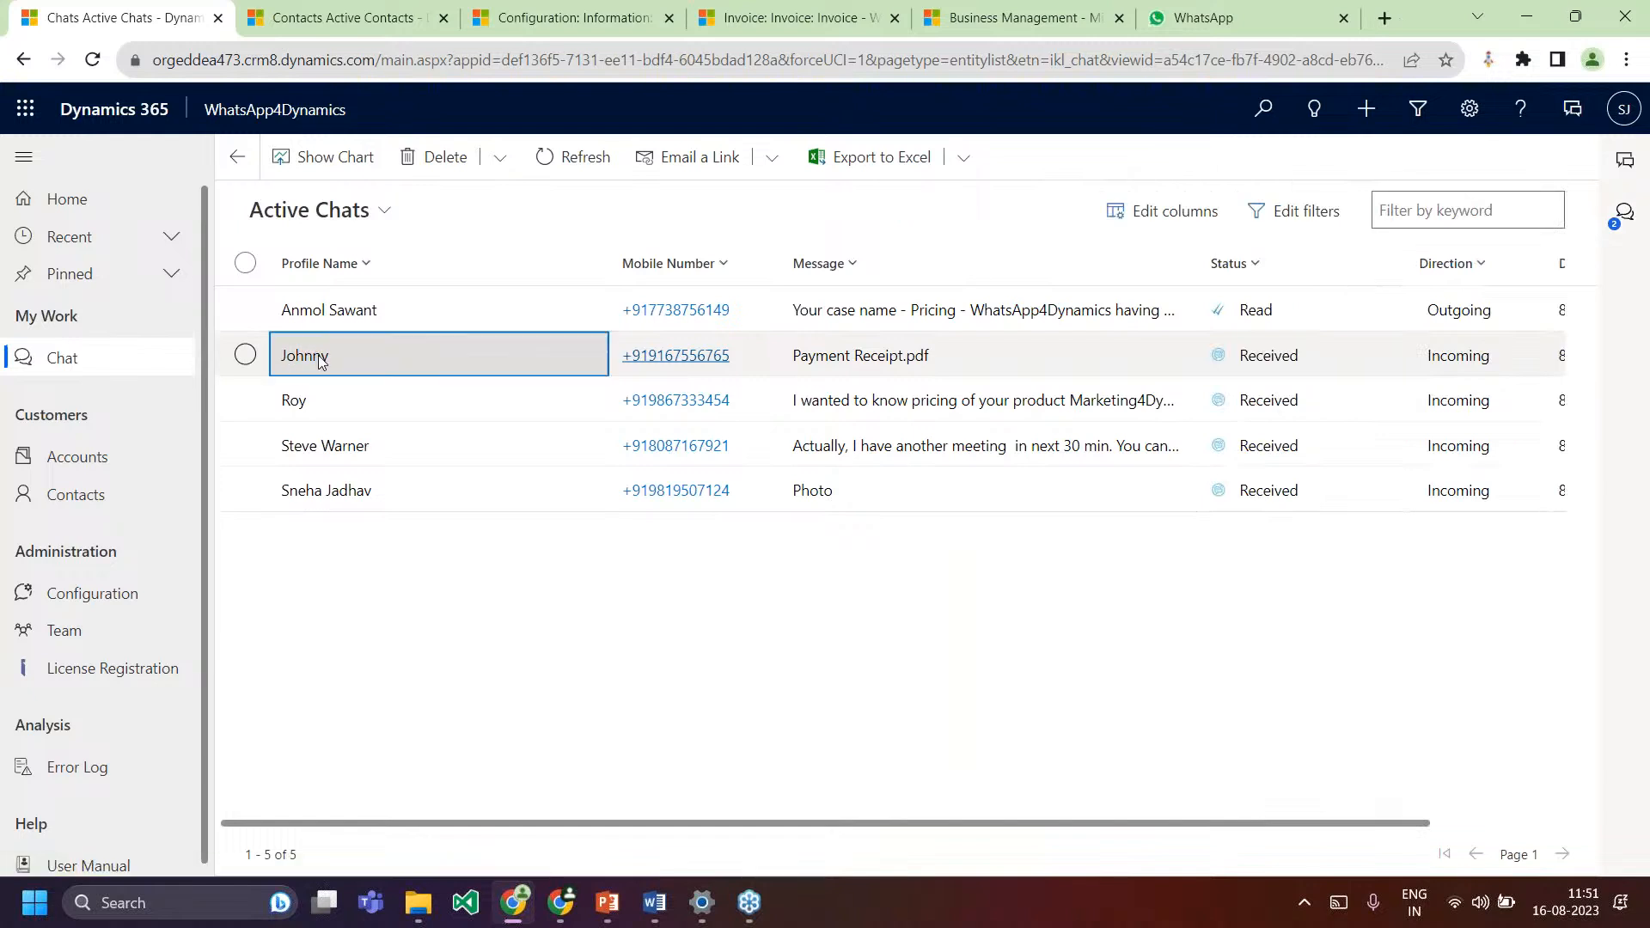
double_click(320, 361)
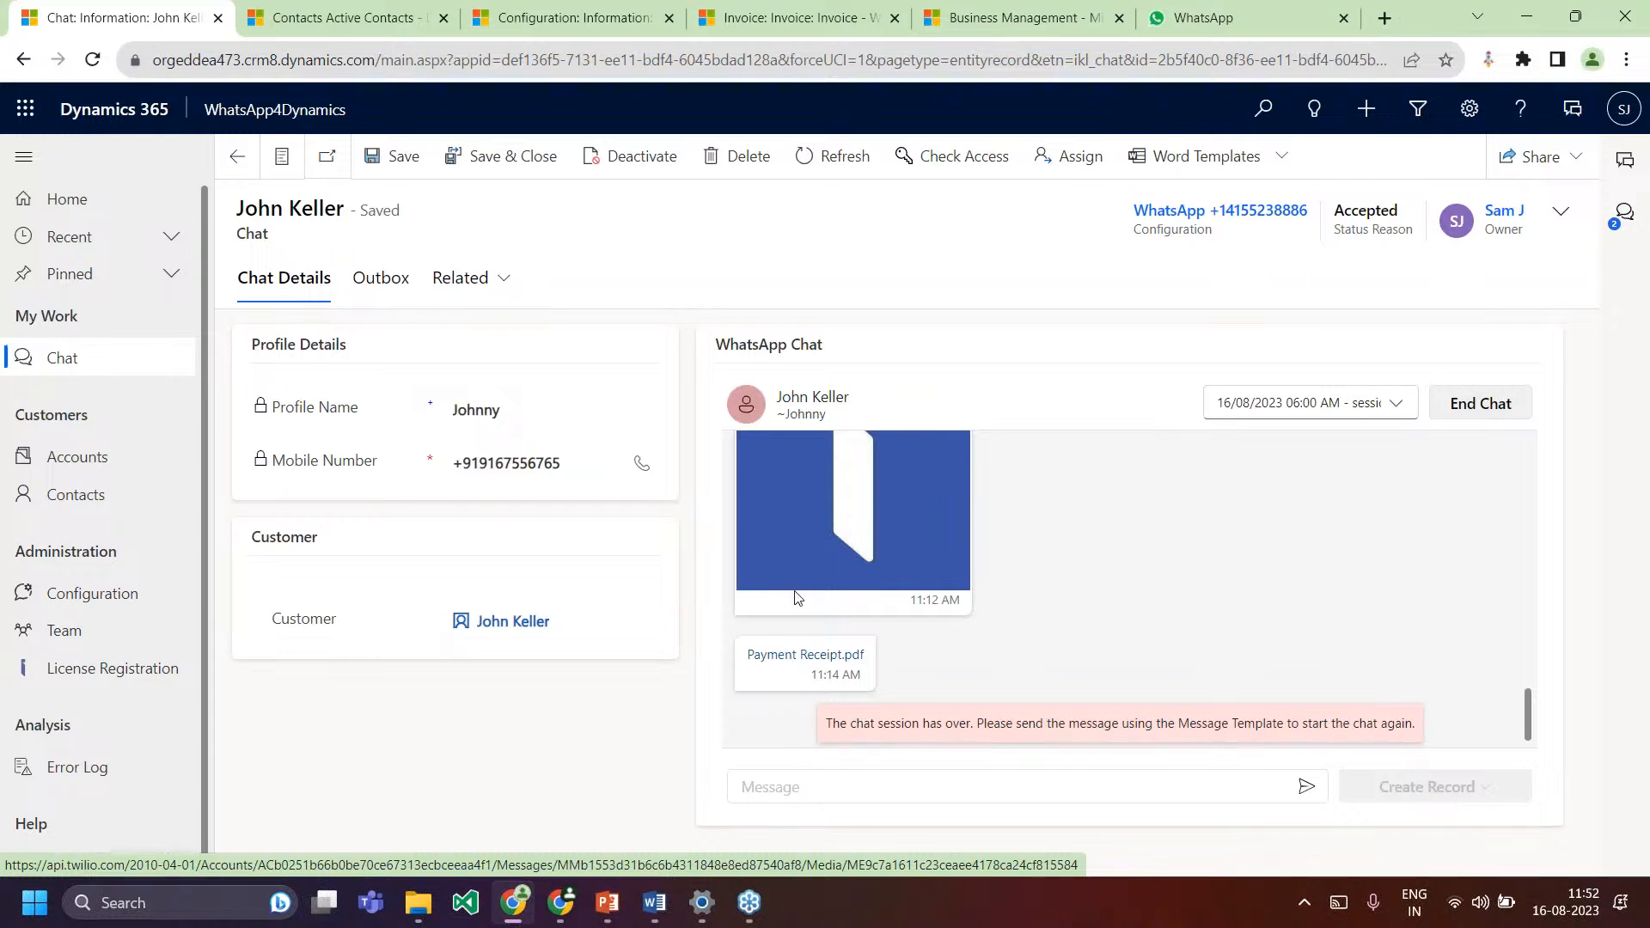
Mark the "Invoice - WhatsApp4Dynamics" invoice as paid with status reason Complete and check the received message in WhatsApp Web.
left_click(808, 18)
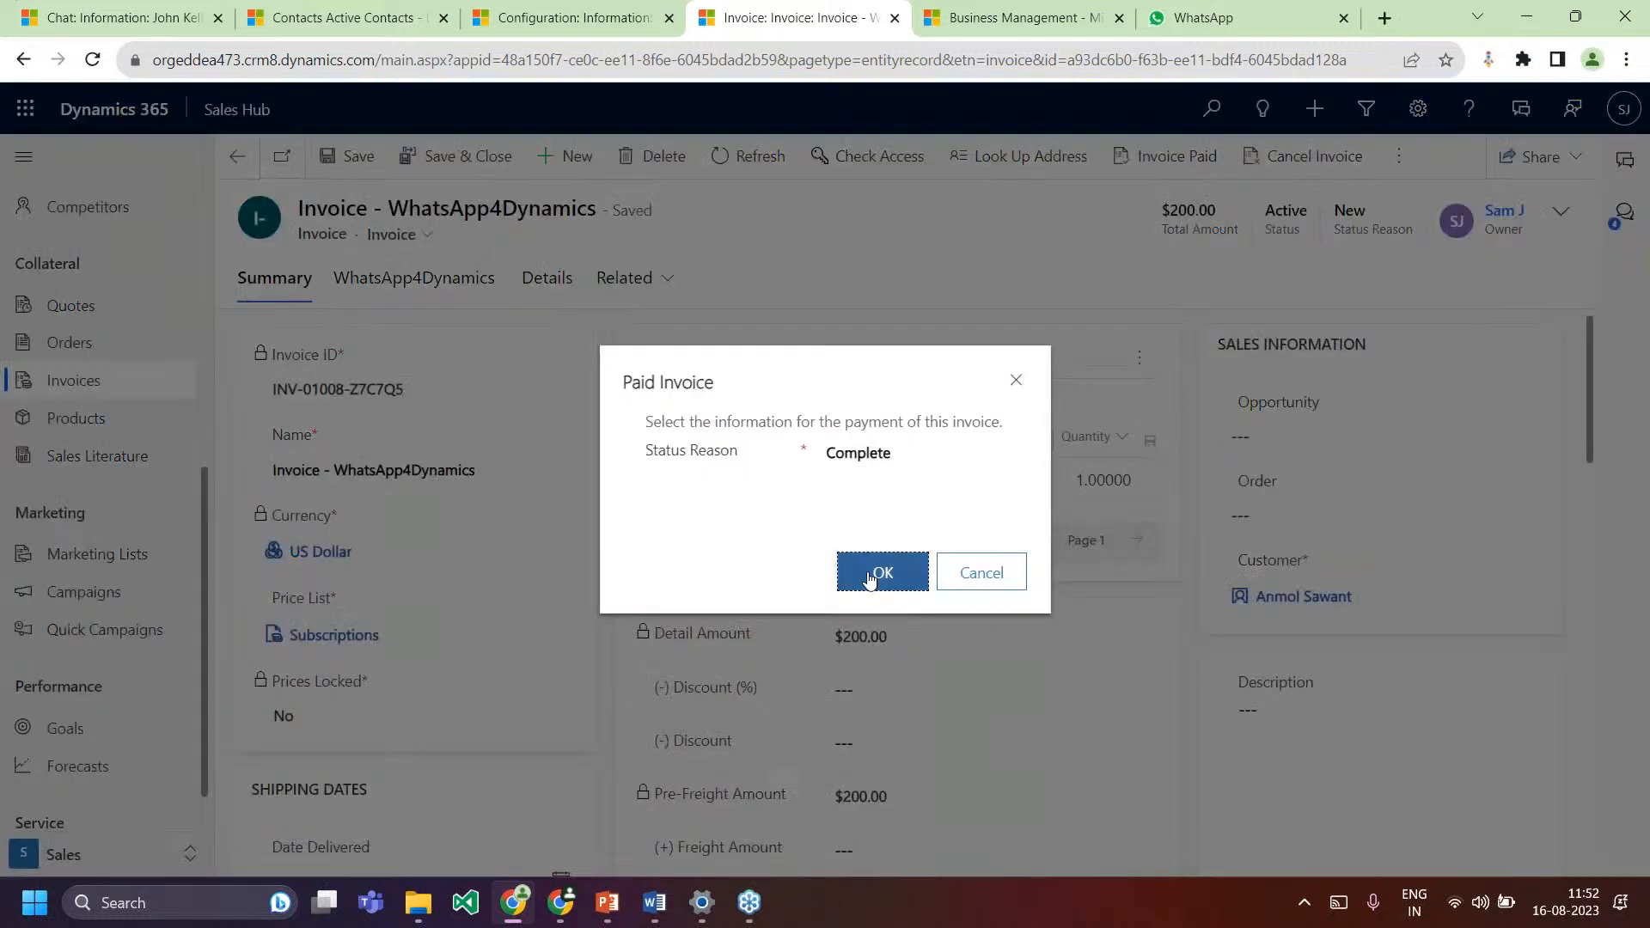
left_click(868, 580)
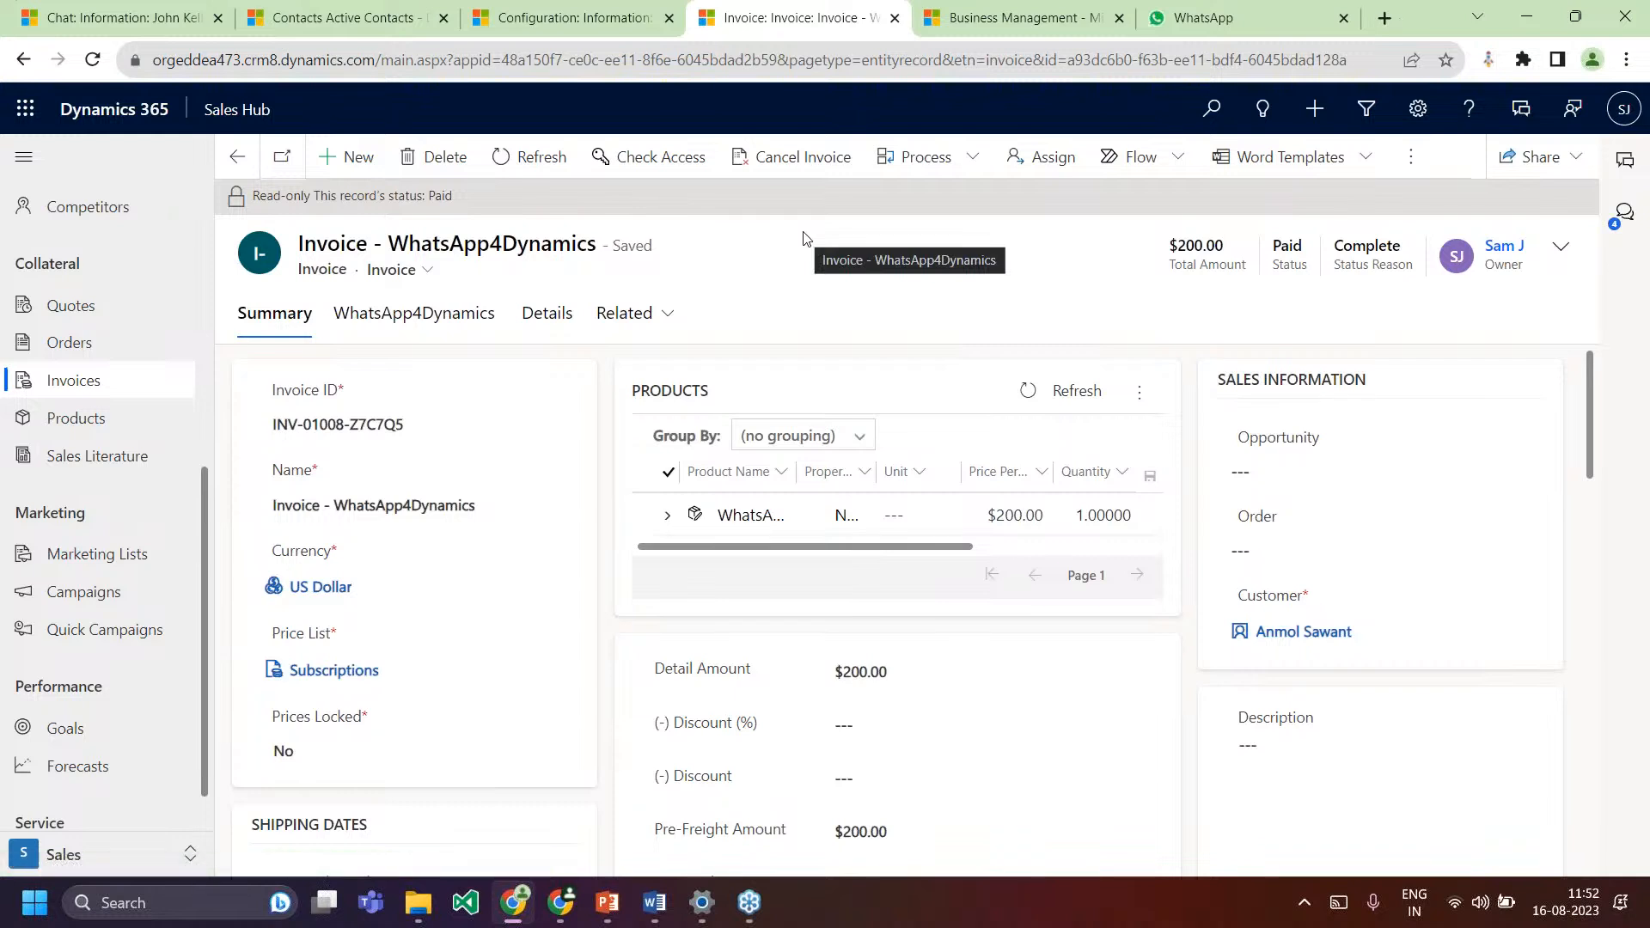
left_click(1212, 16)
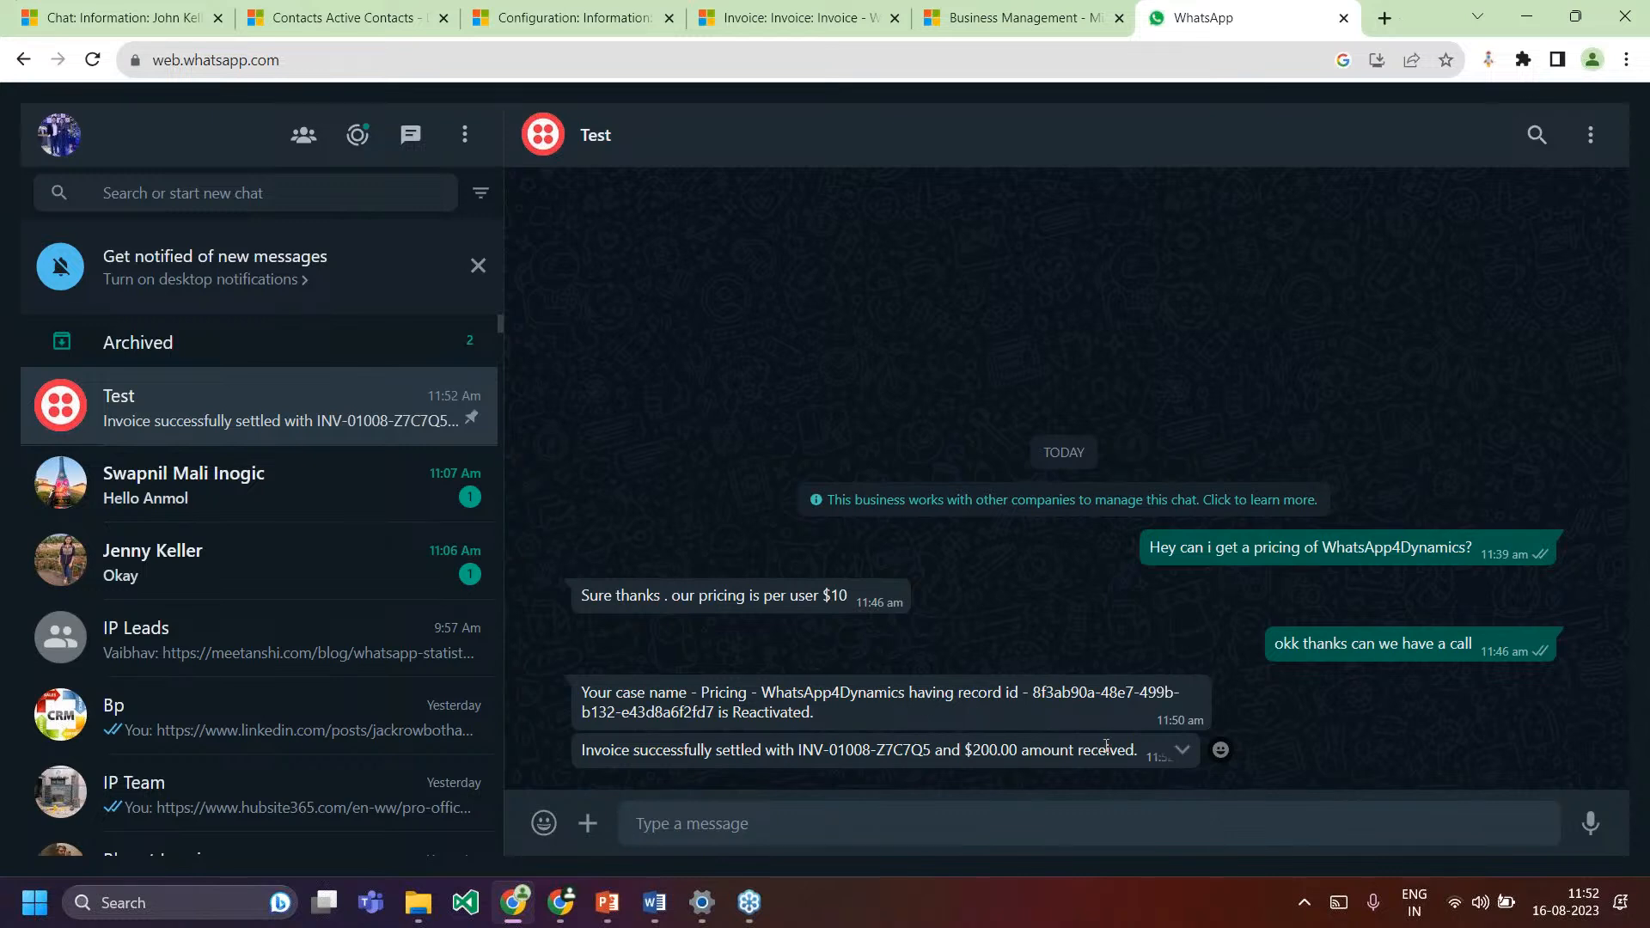
Return to the WhatsApp4Dynamics app and open the WhatsApp chat of the last contact in Active Contacts.
left_click(138, 13)
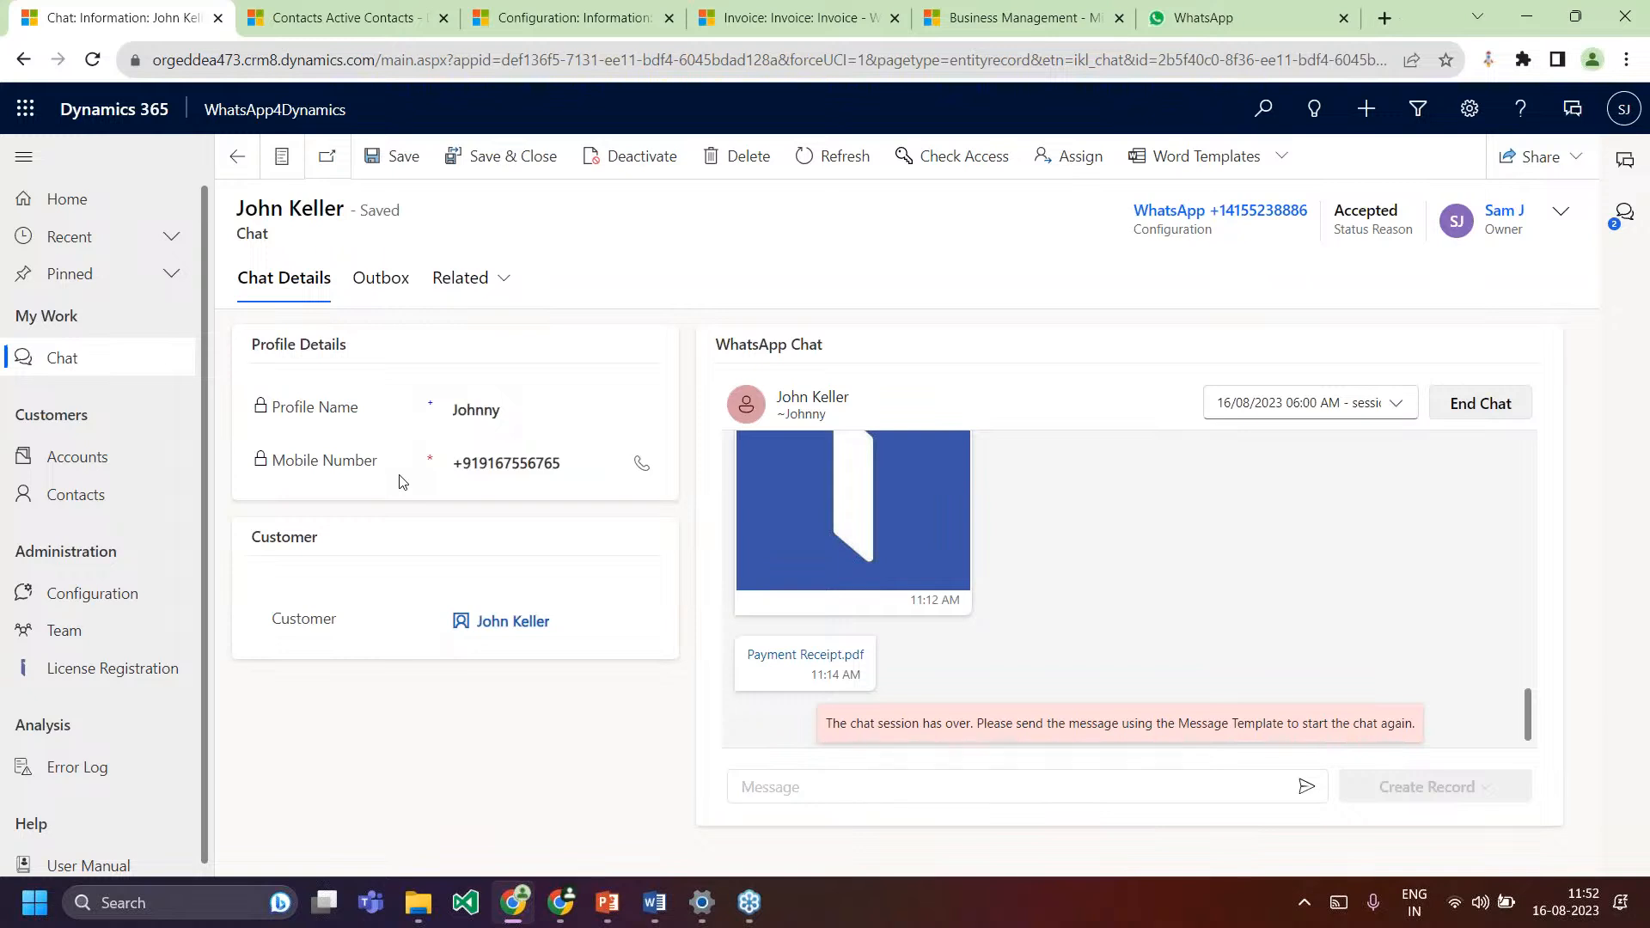
left_click(92, 515)
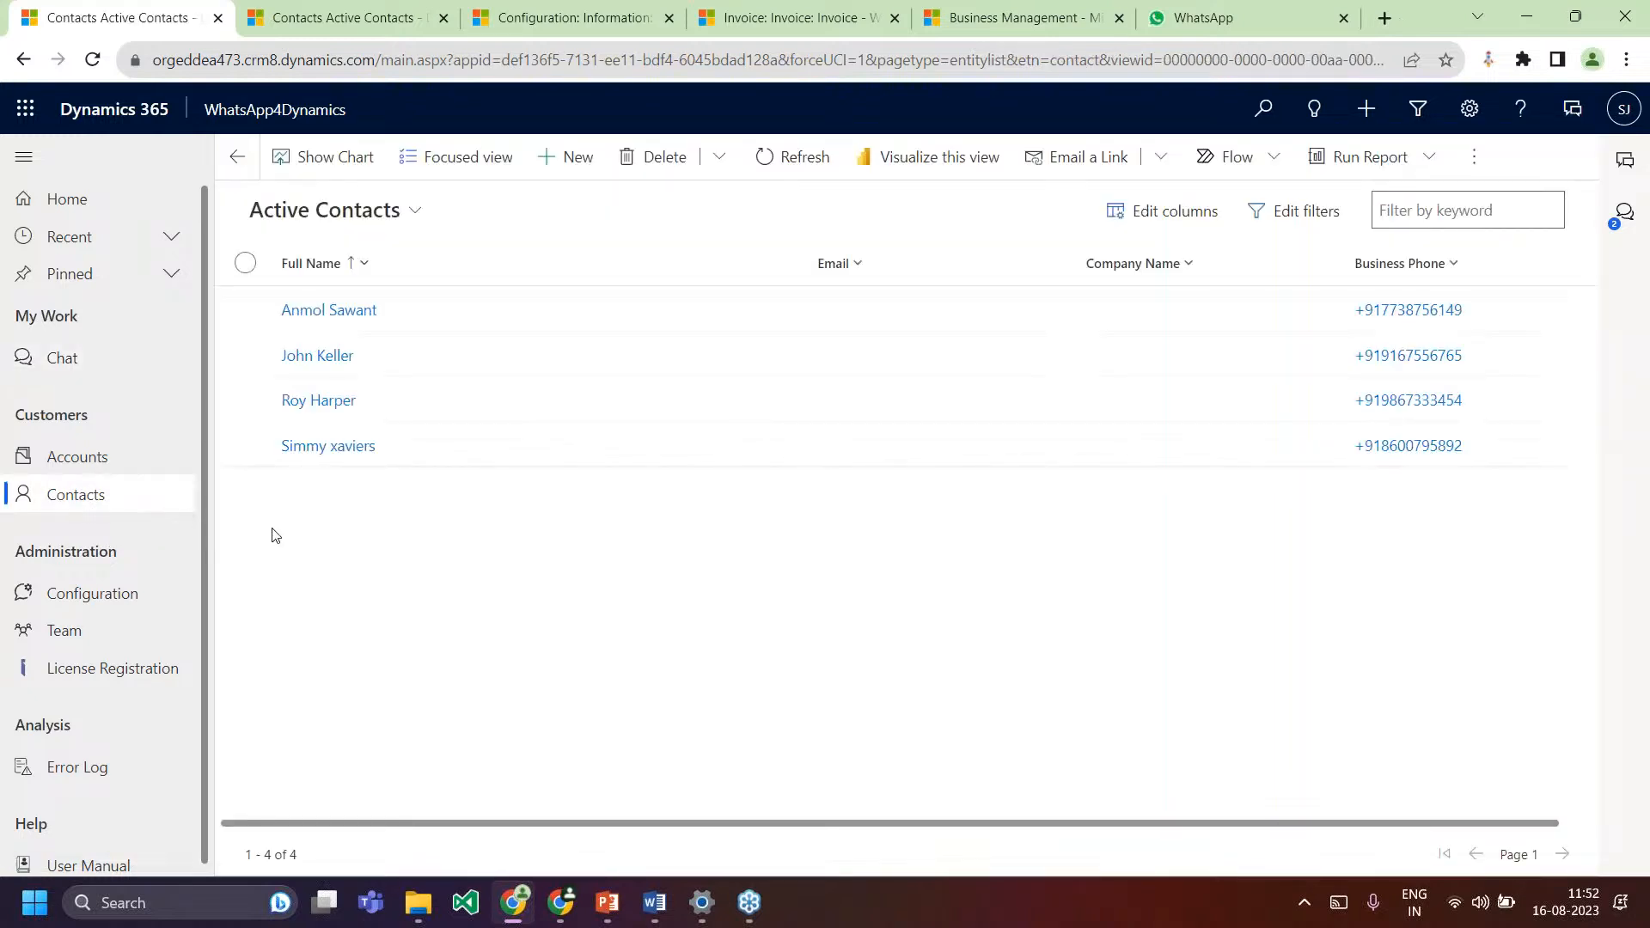
left_click(428, 451)
double_click(429, 450)
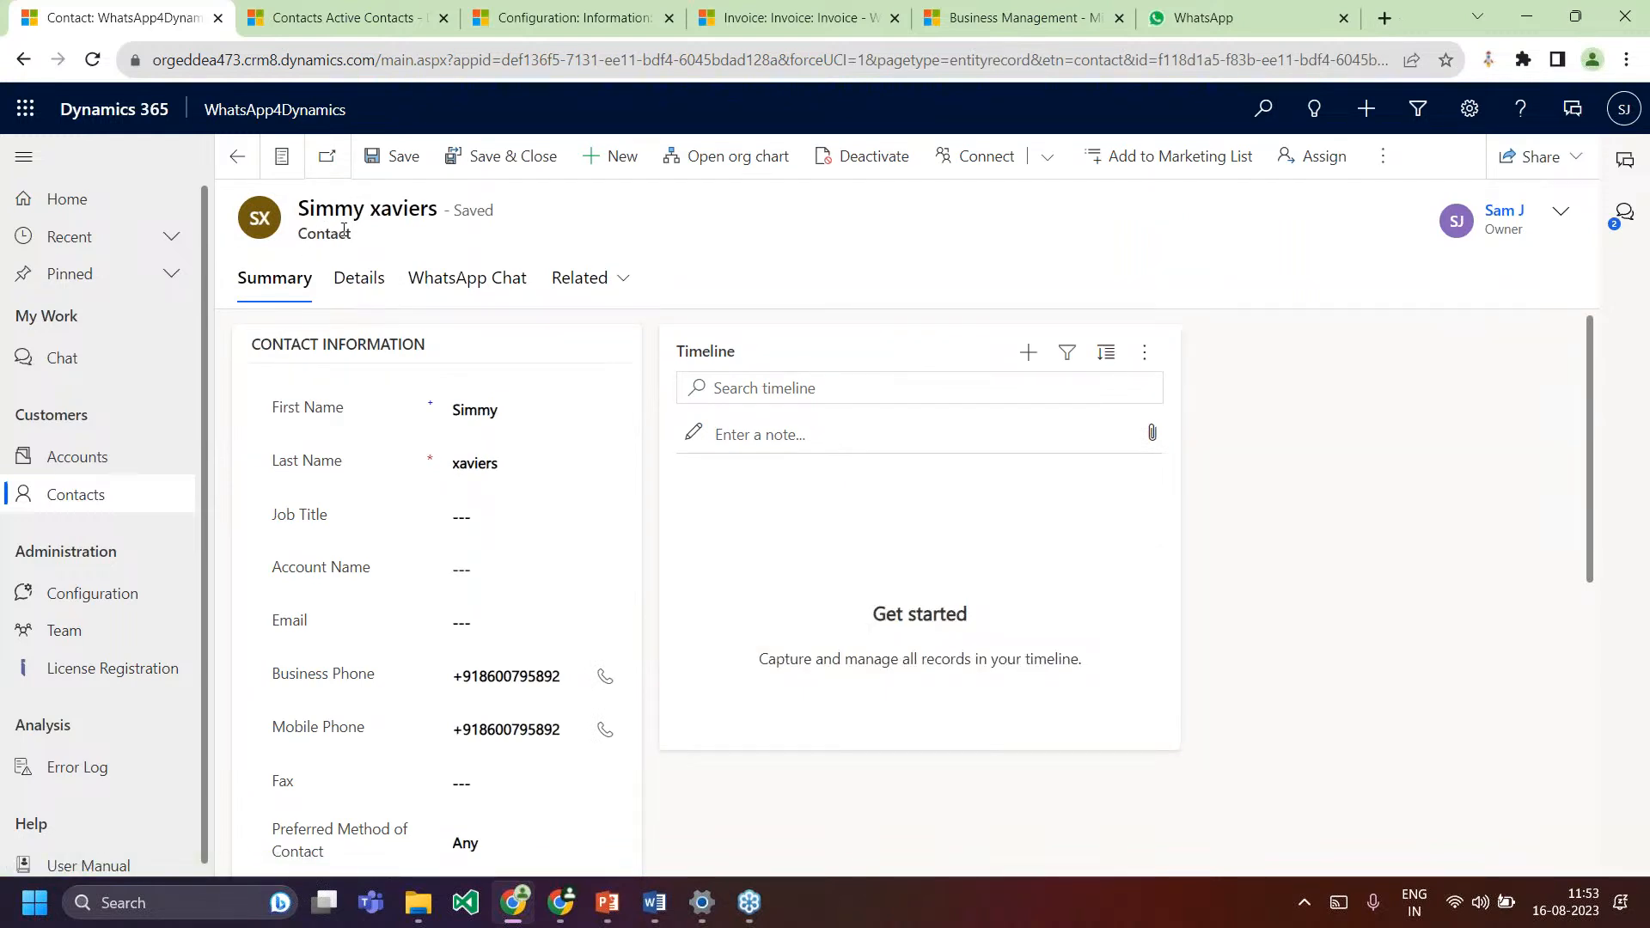
left_click(441, 280)
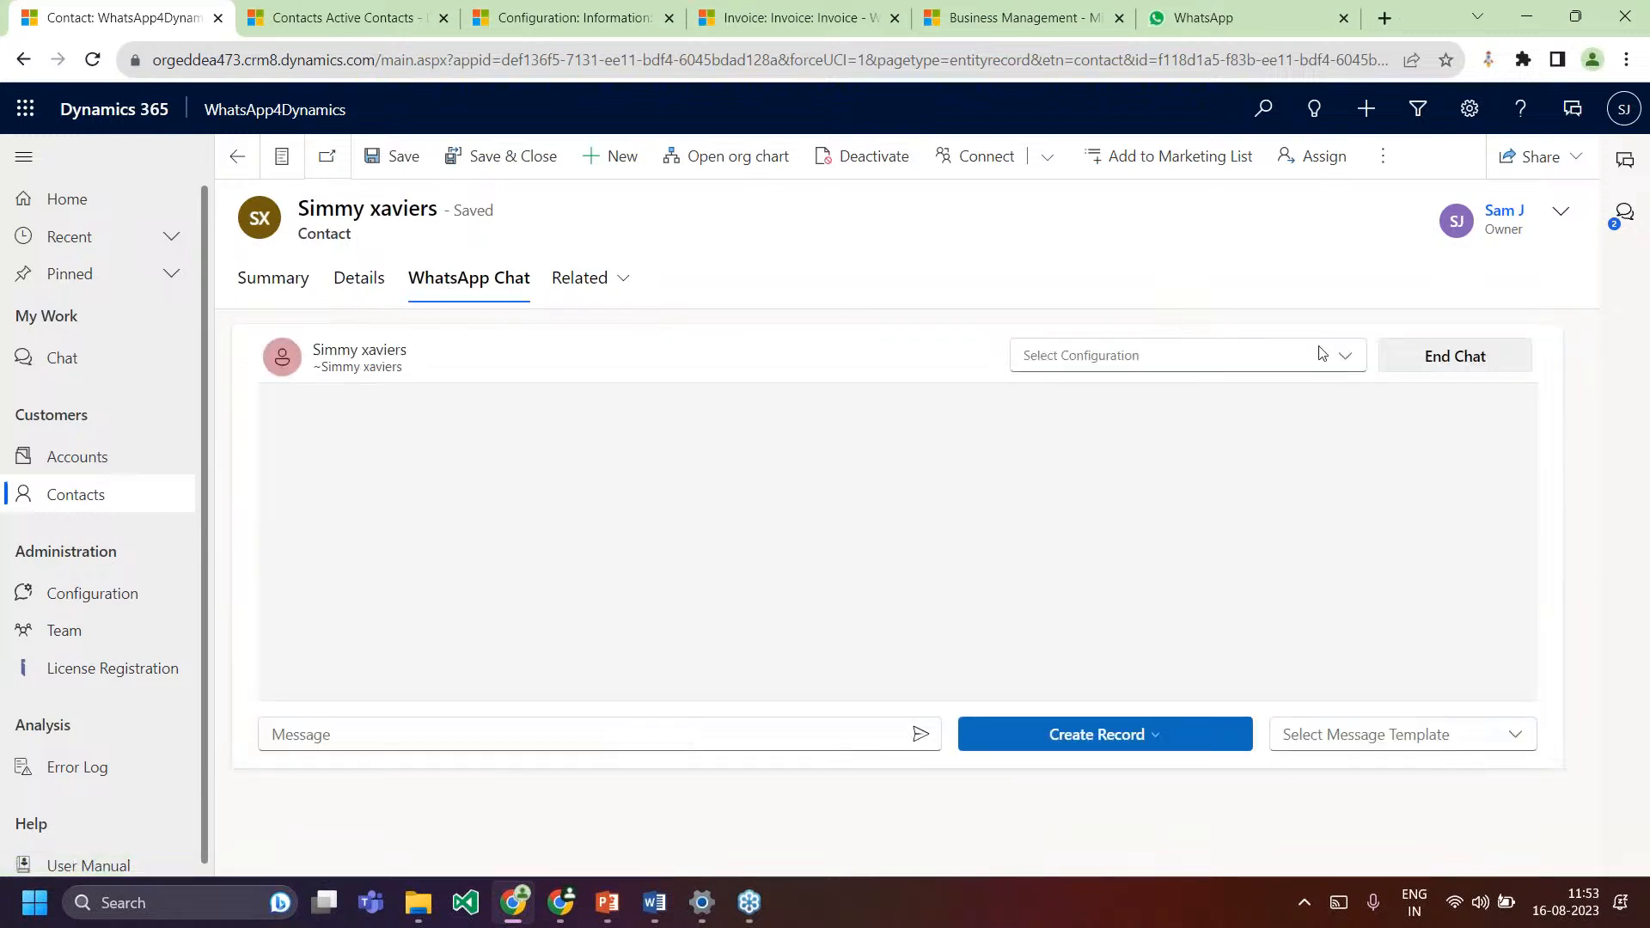
Select the WhatsApp number configuration for the contact's chat and list the available message templates.
left_click(1094, 356)
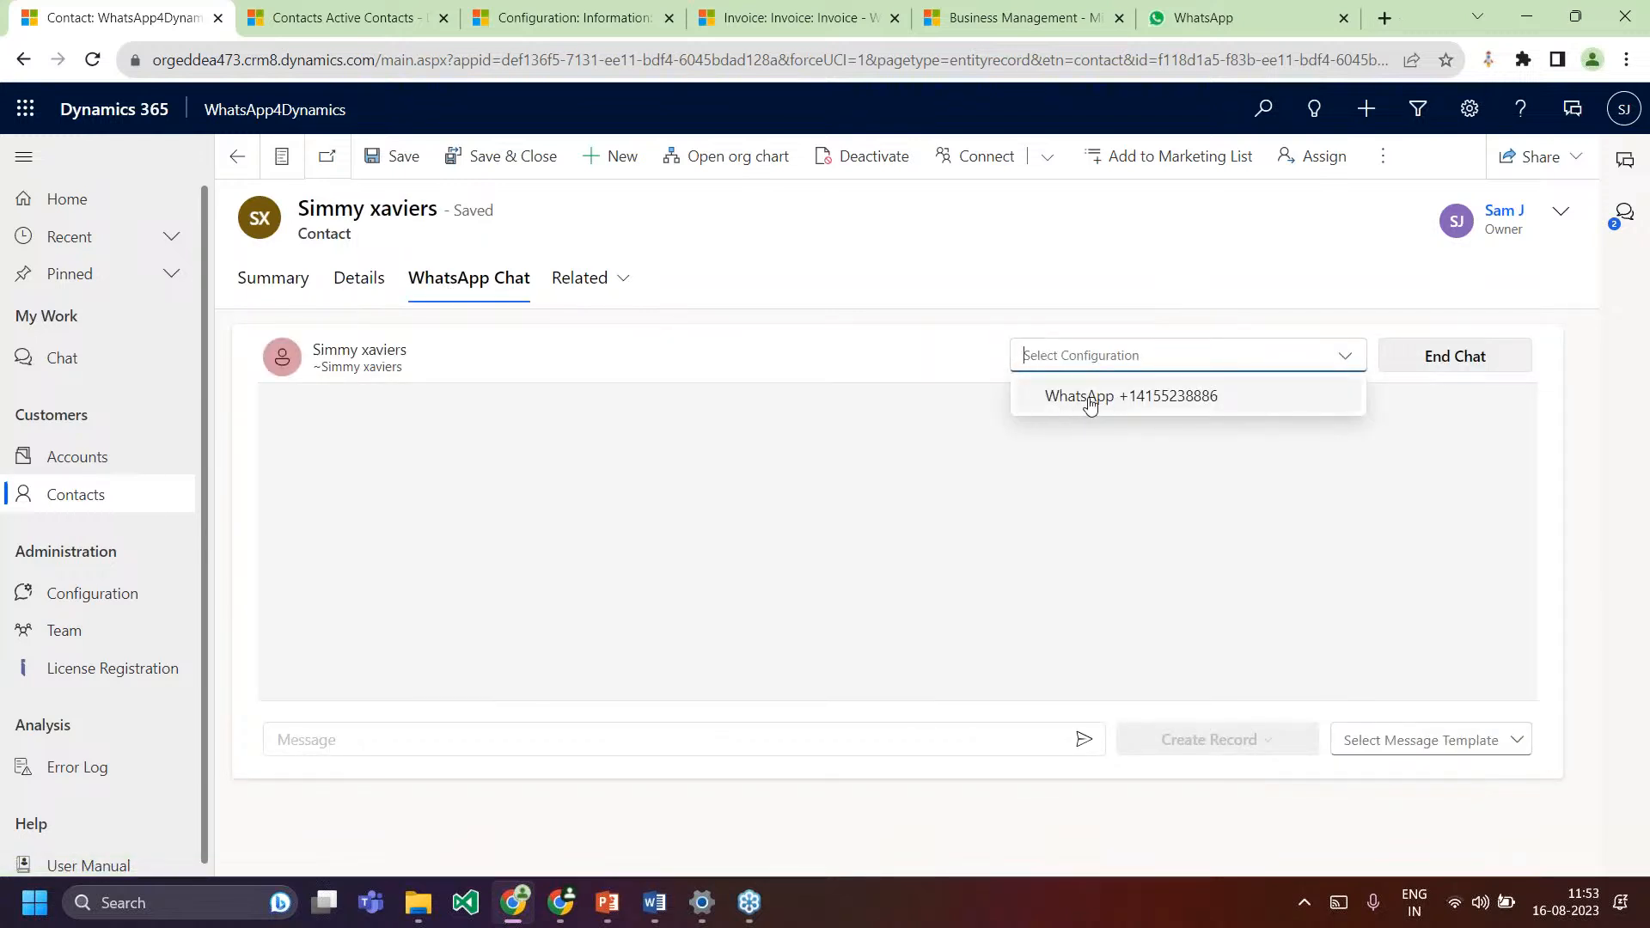
left_click(1086, 398)
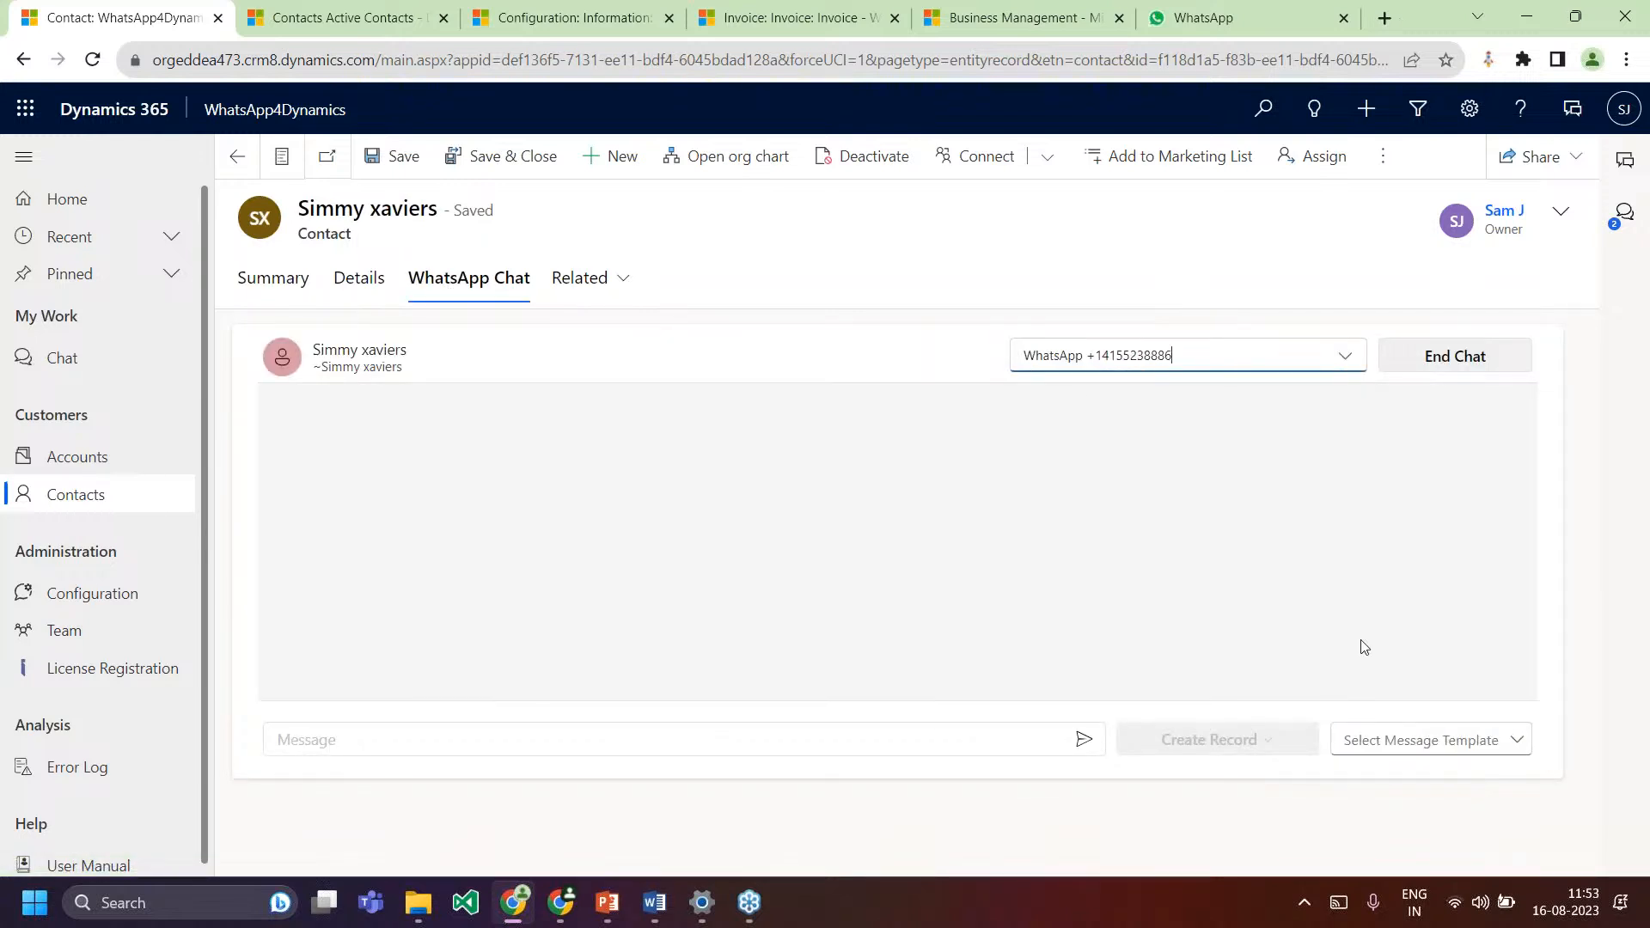
left_click(1411, 735)
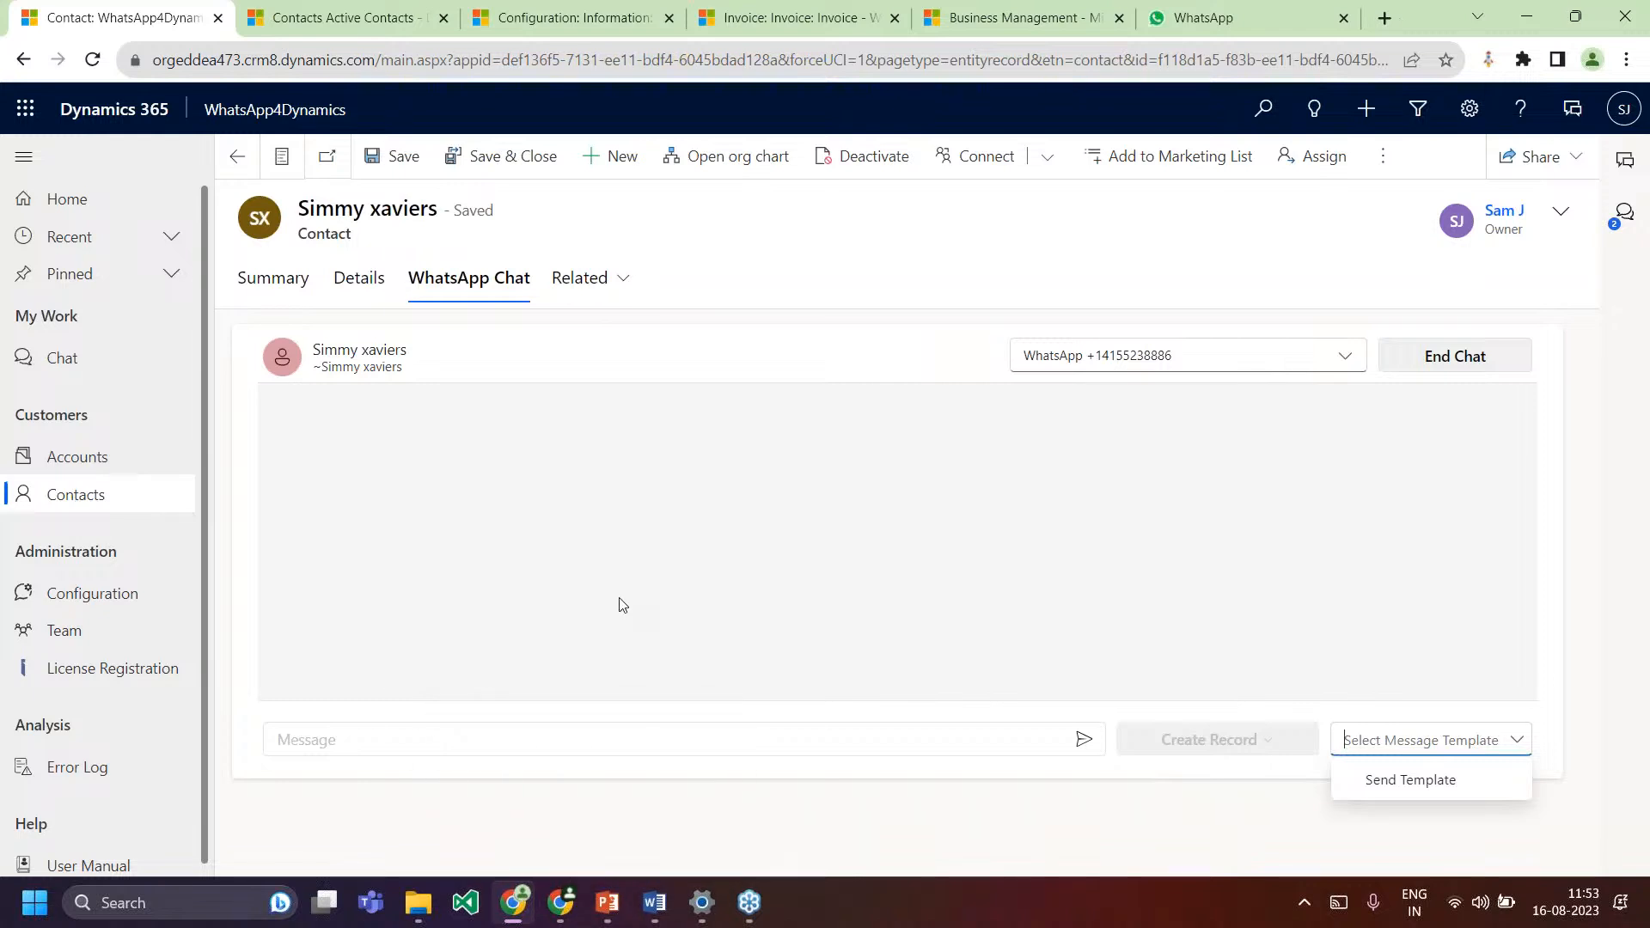
Switch to the "W4D Webinar PPT 1.pptx" presentation in PowerPoint.
left_click(607, 913)
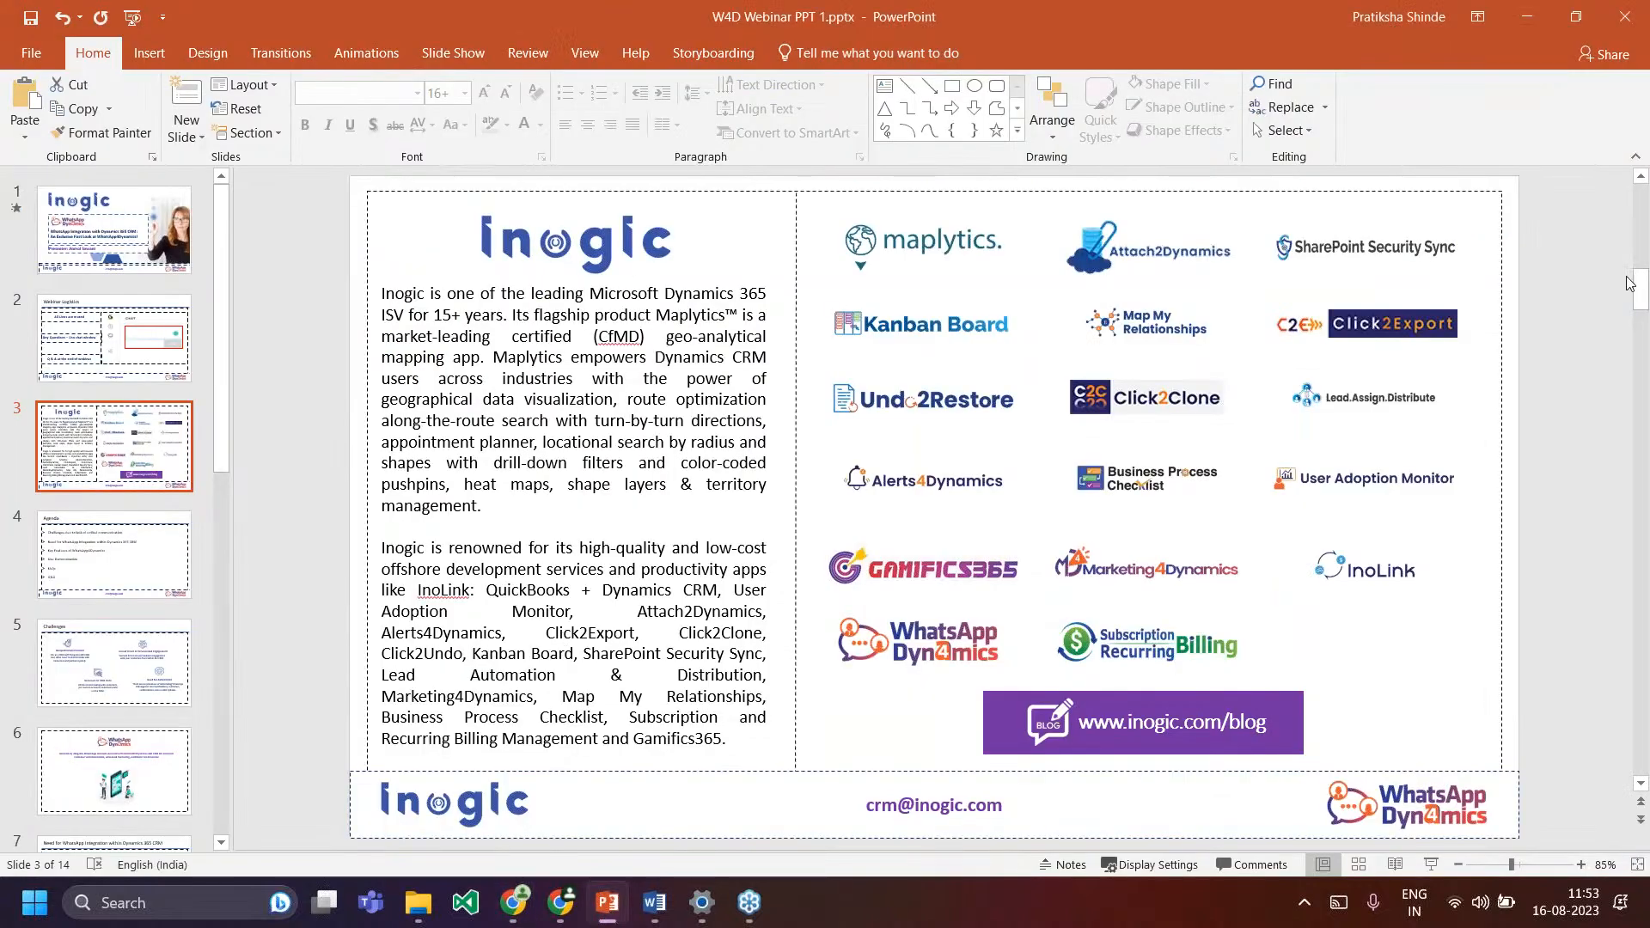
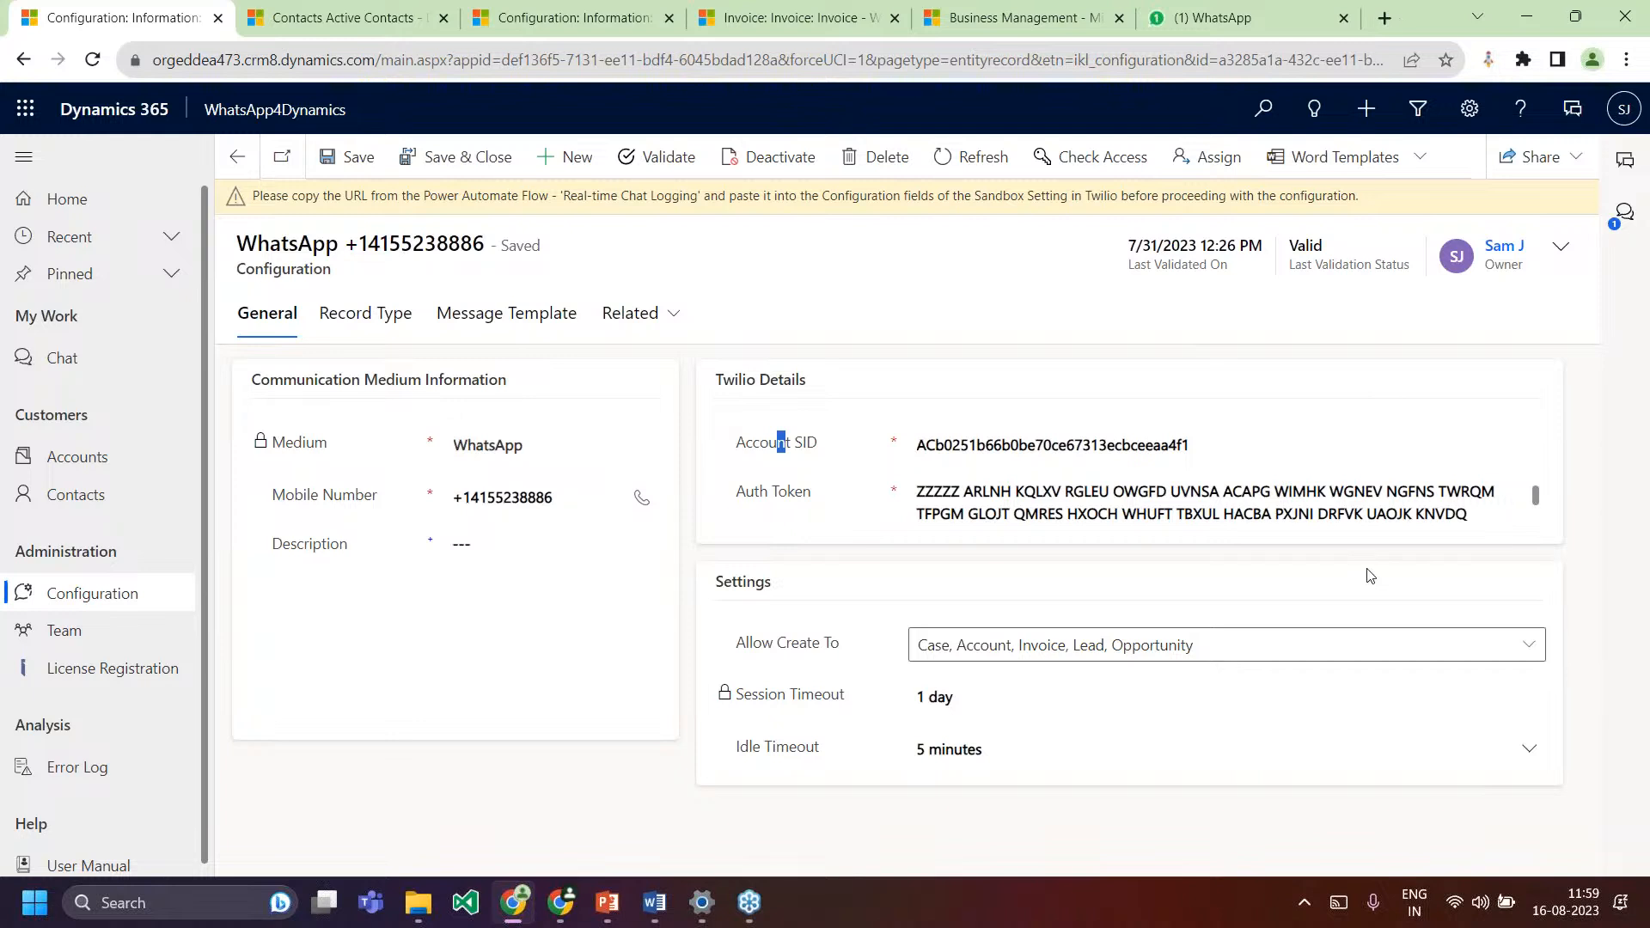
React with a thumbs-up to the invoice settlement message in the Test chat in WhatsApp Web.
left_click(1445, 576)
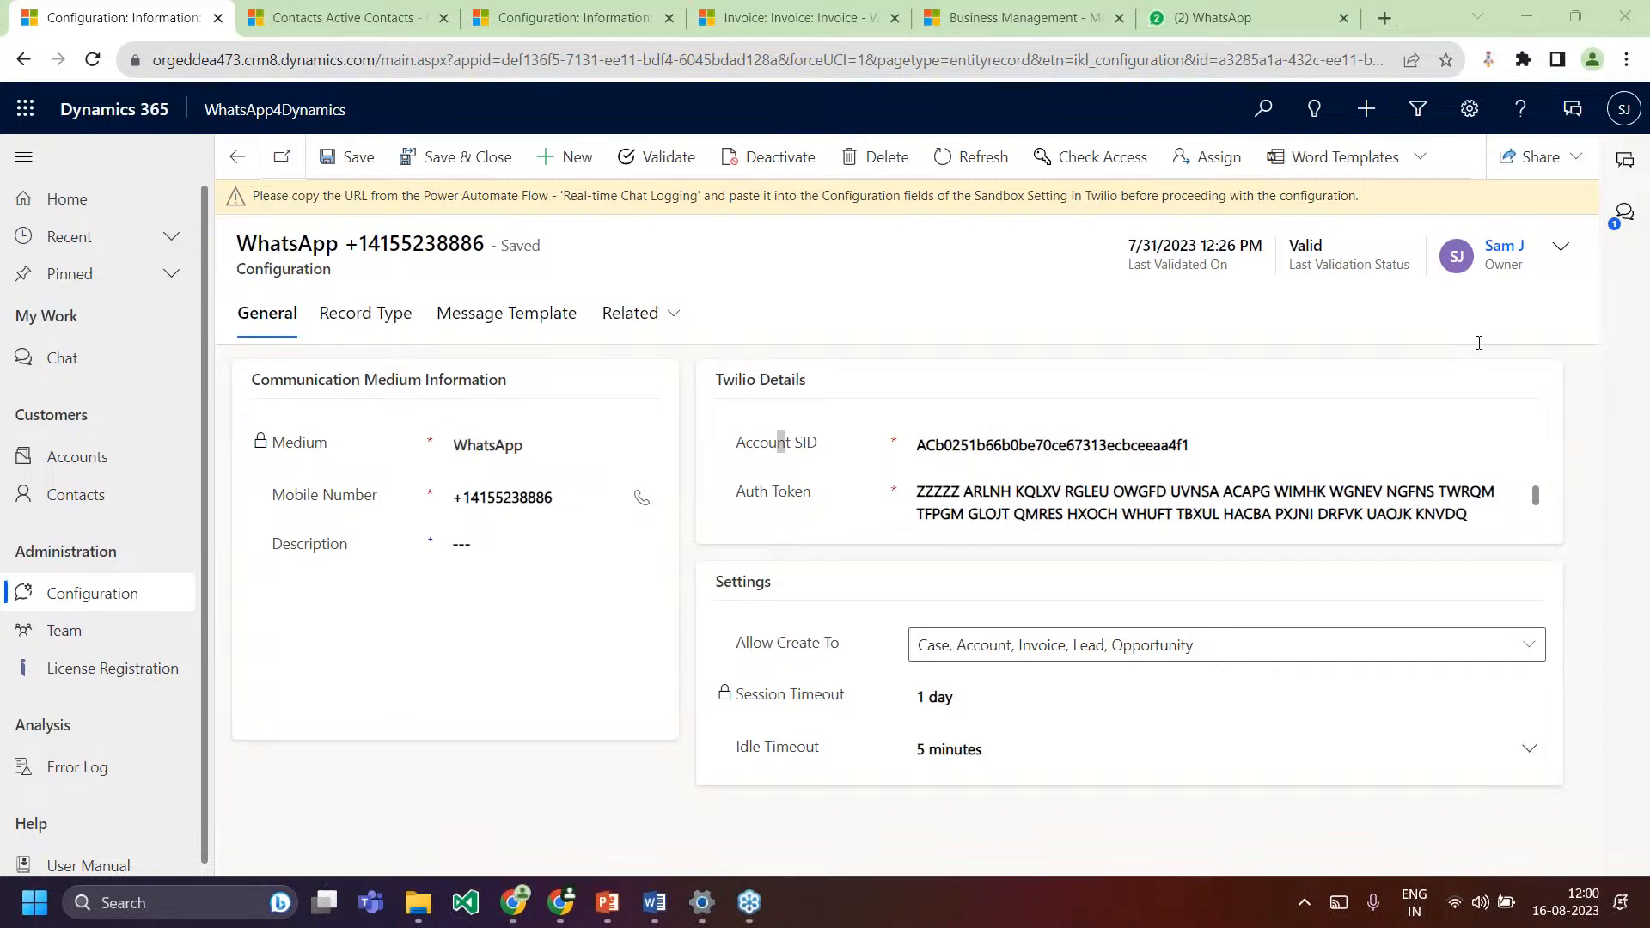
left_click(1220, 17)
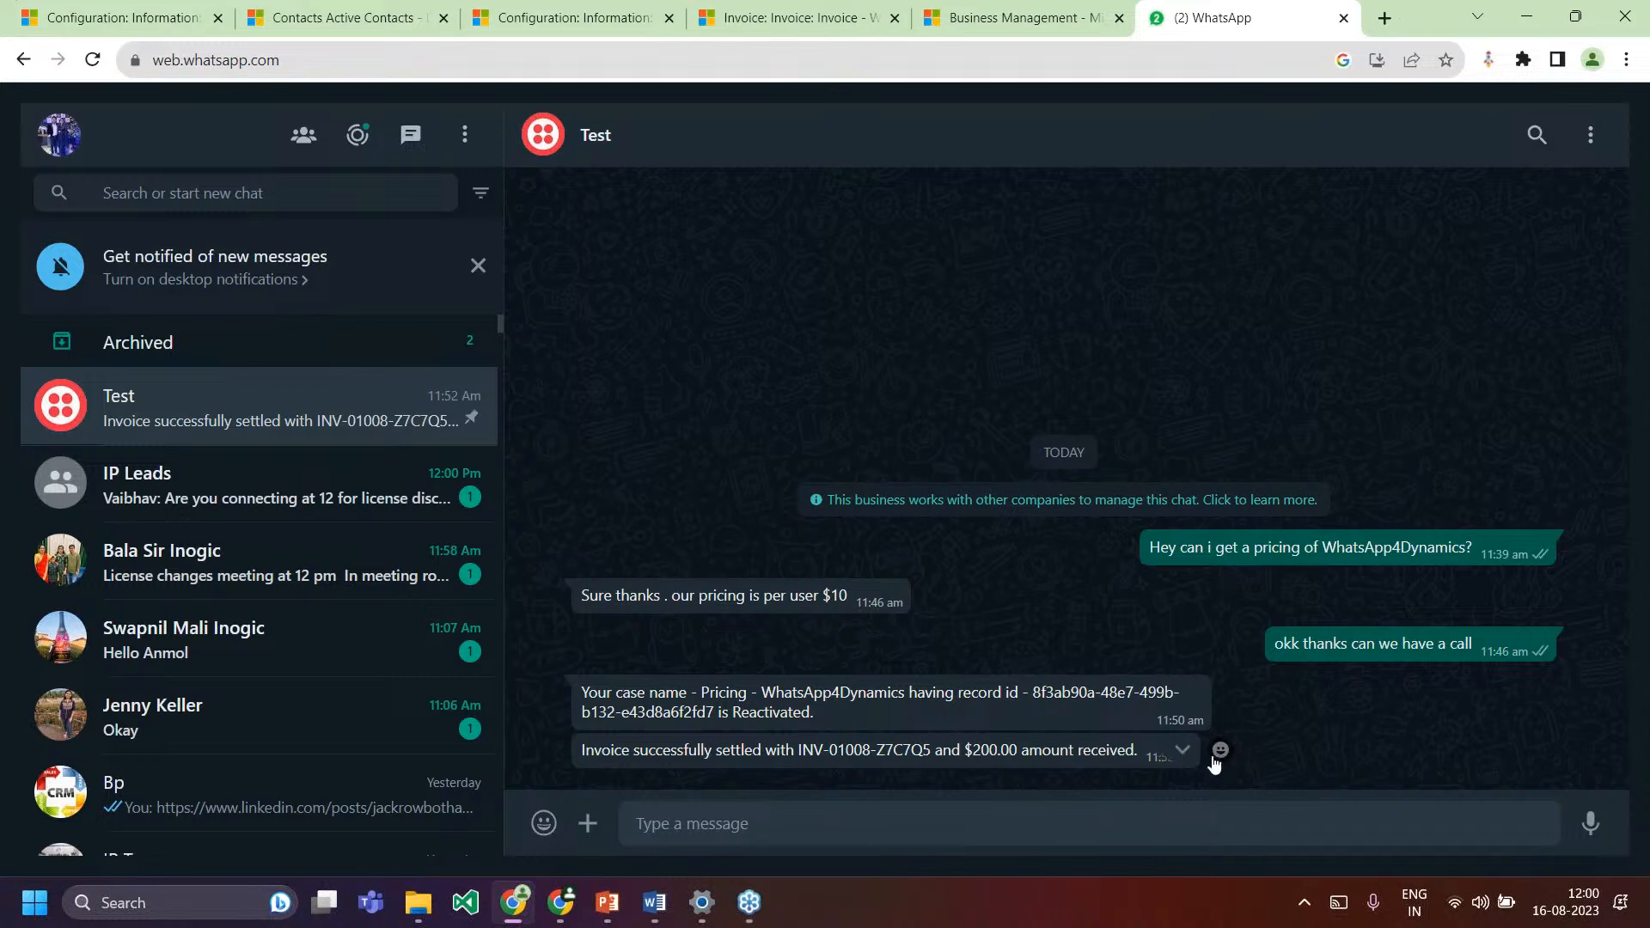
left_click(1213, 757)
left_click(1079, 711)
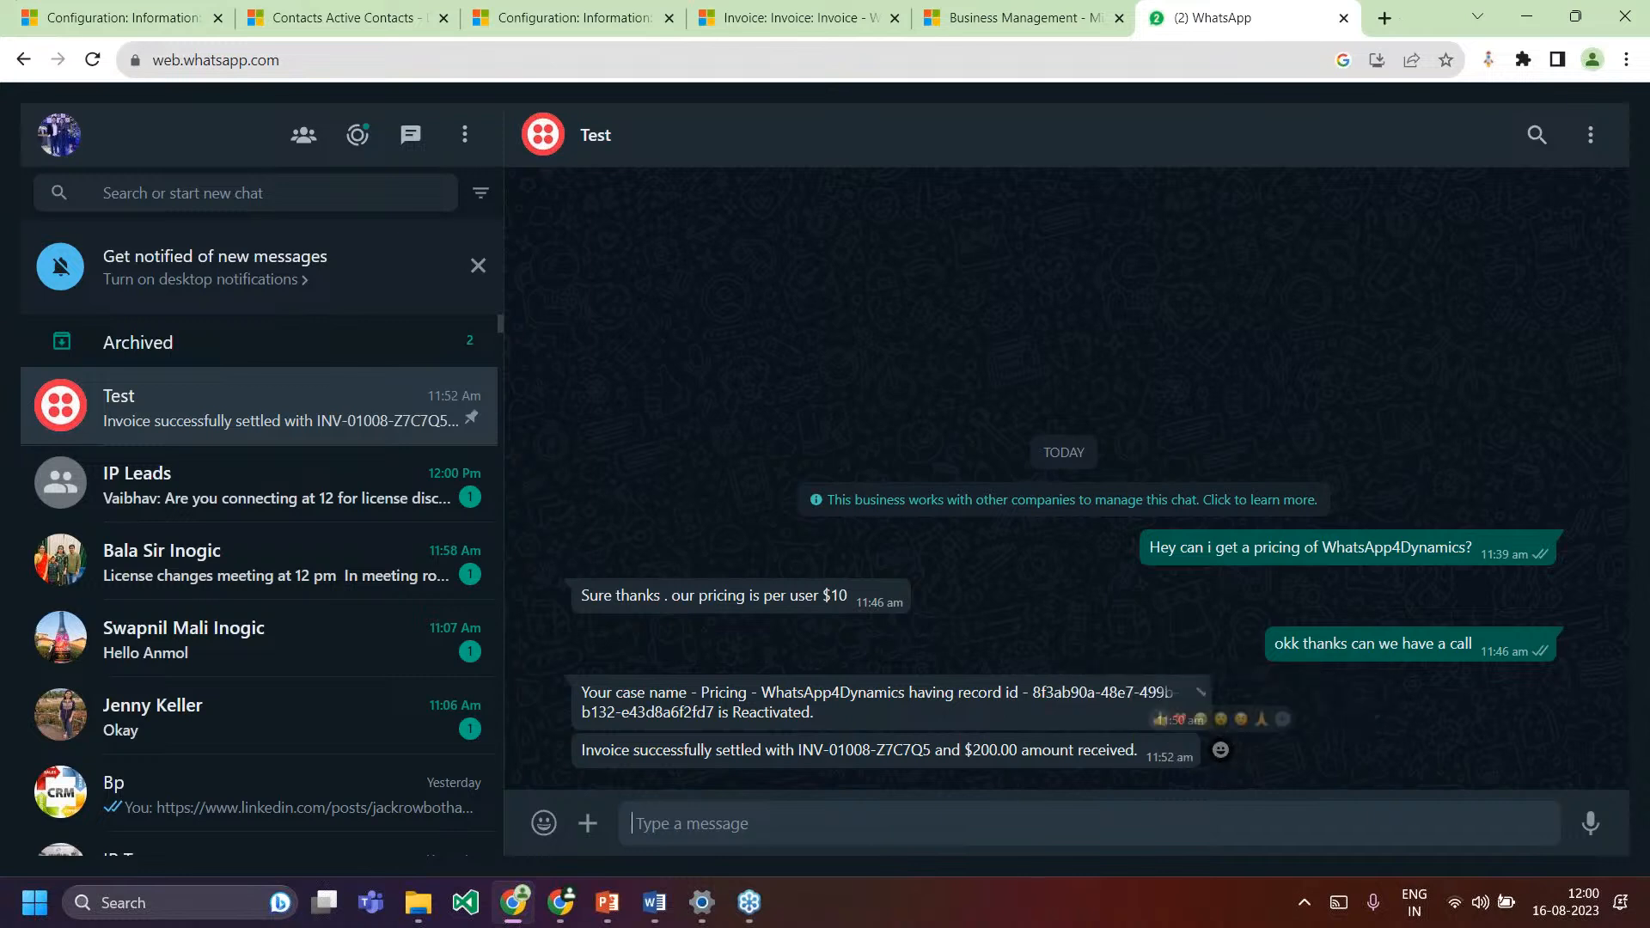
Send a grinning face with sweat emoji as a message in the Test chat.
left_click(544, 825)
left_click(824, 615)
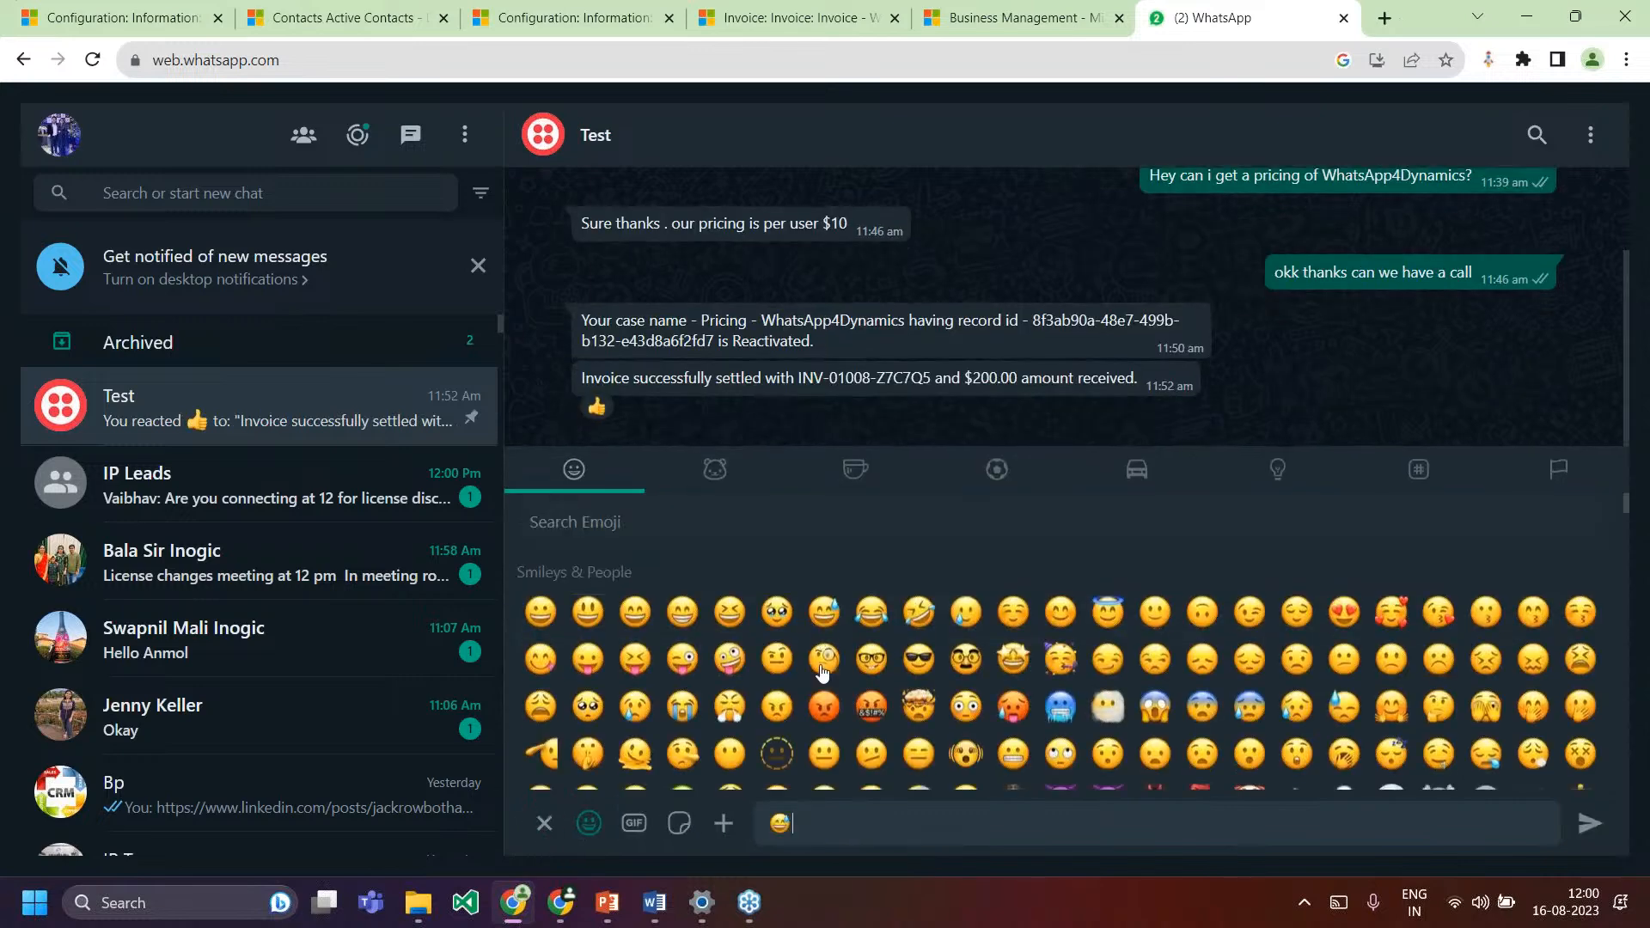
key("Return")
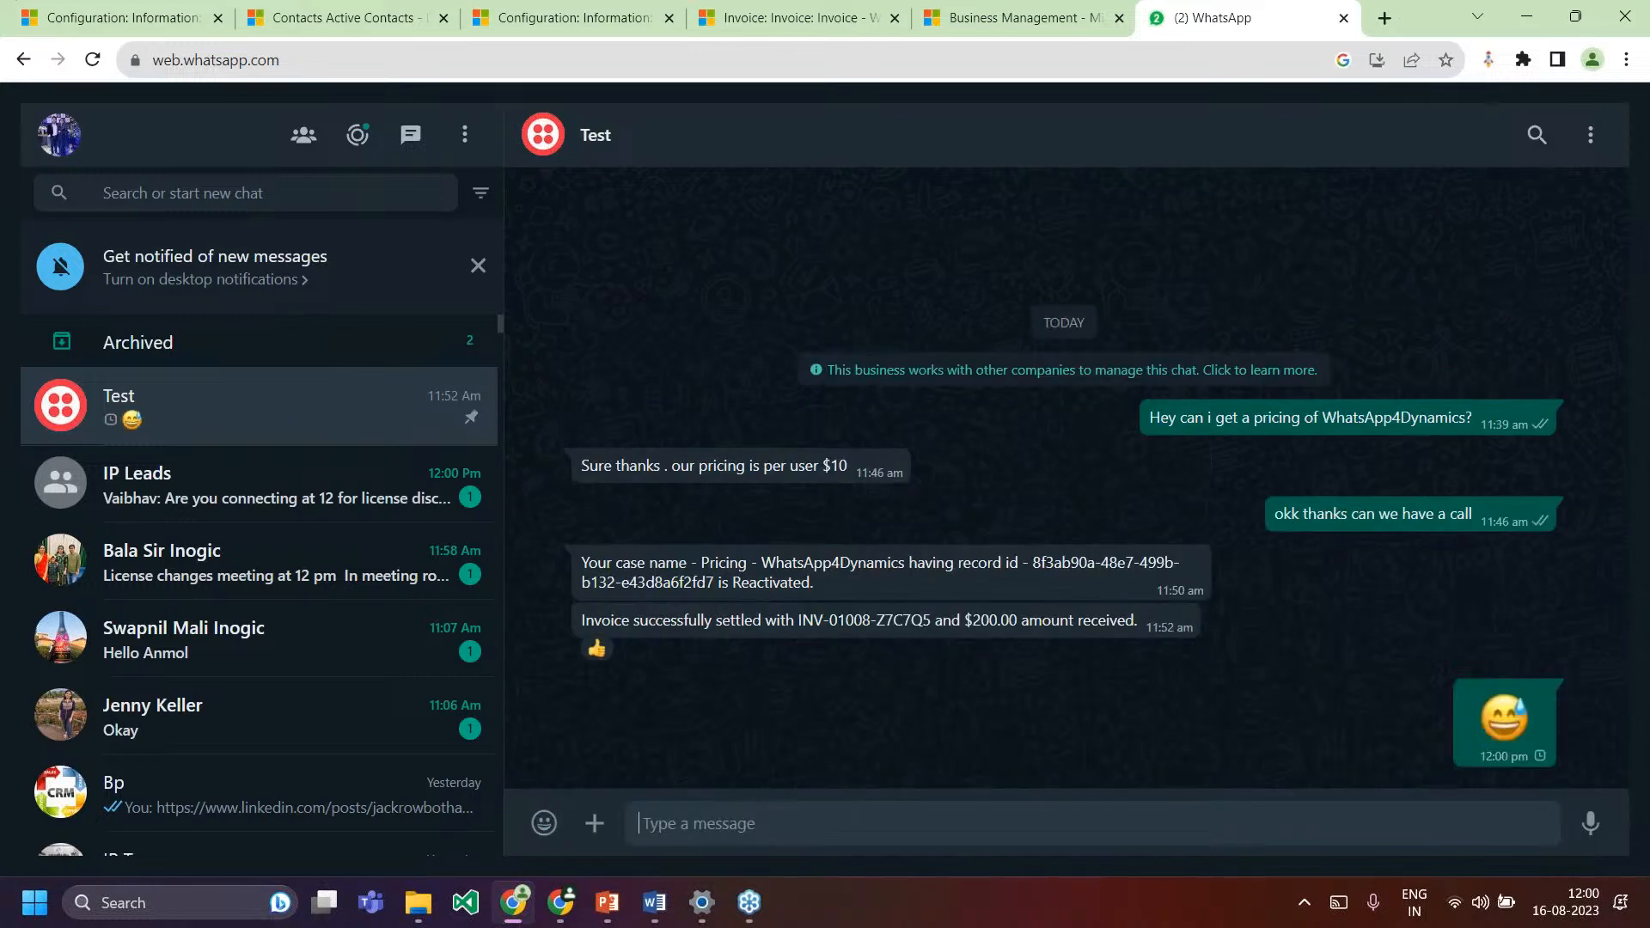
Return to Dynamics 365 and open the customer's chat record that has the newest incoming message.
left_click(78, 7)
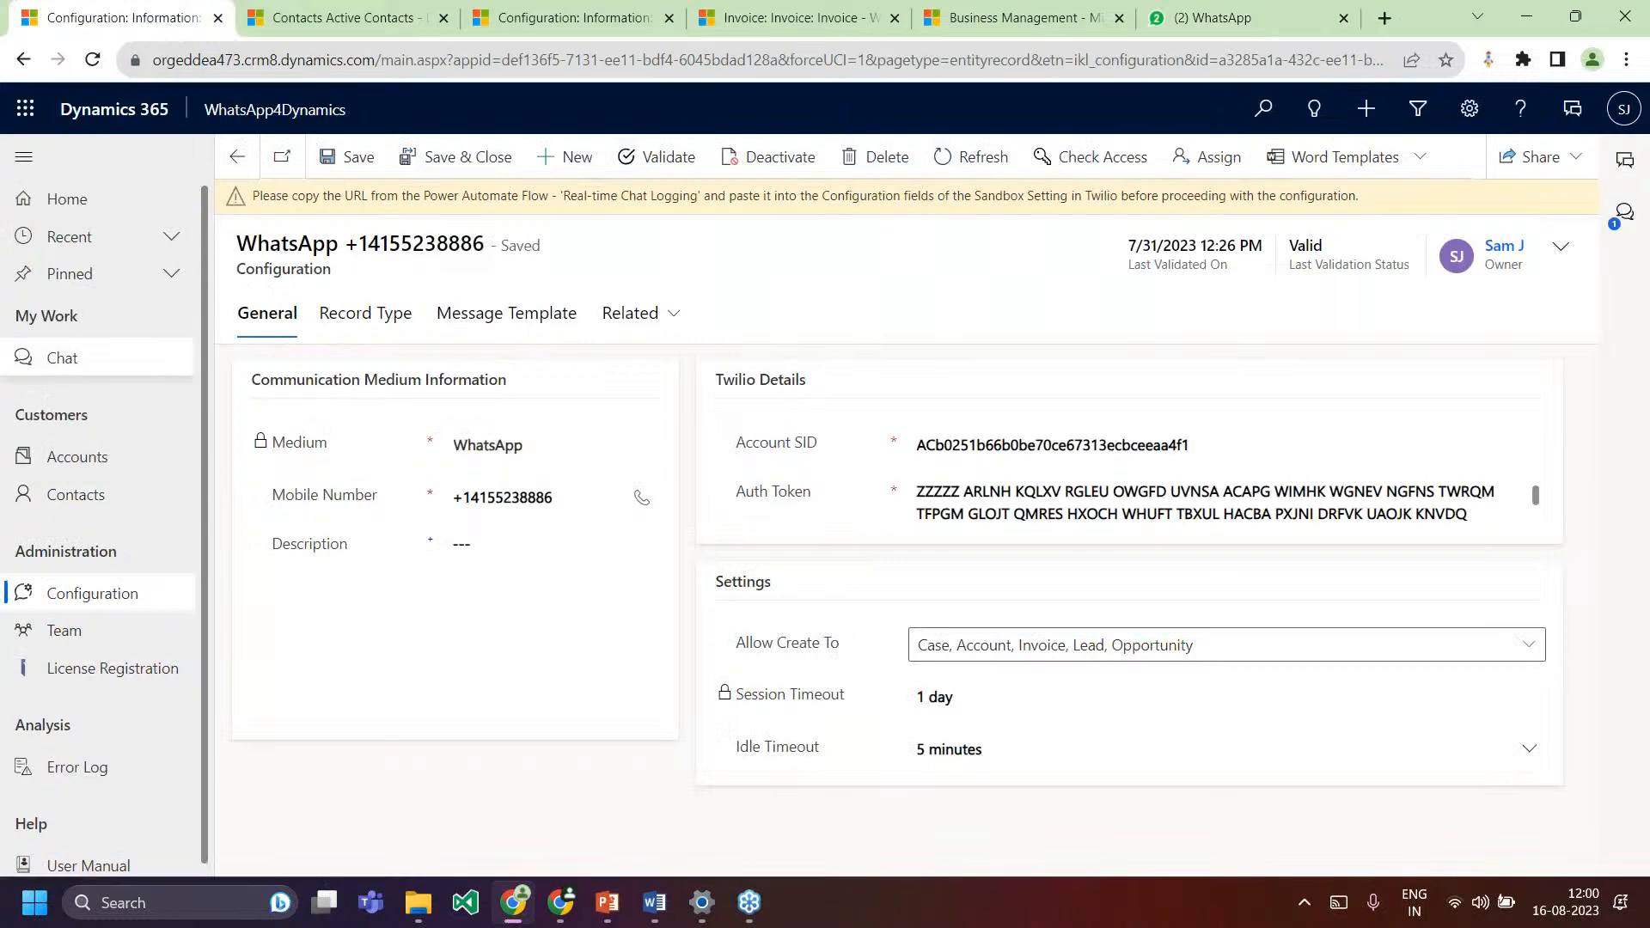
left_click(64, 358)
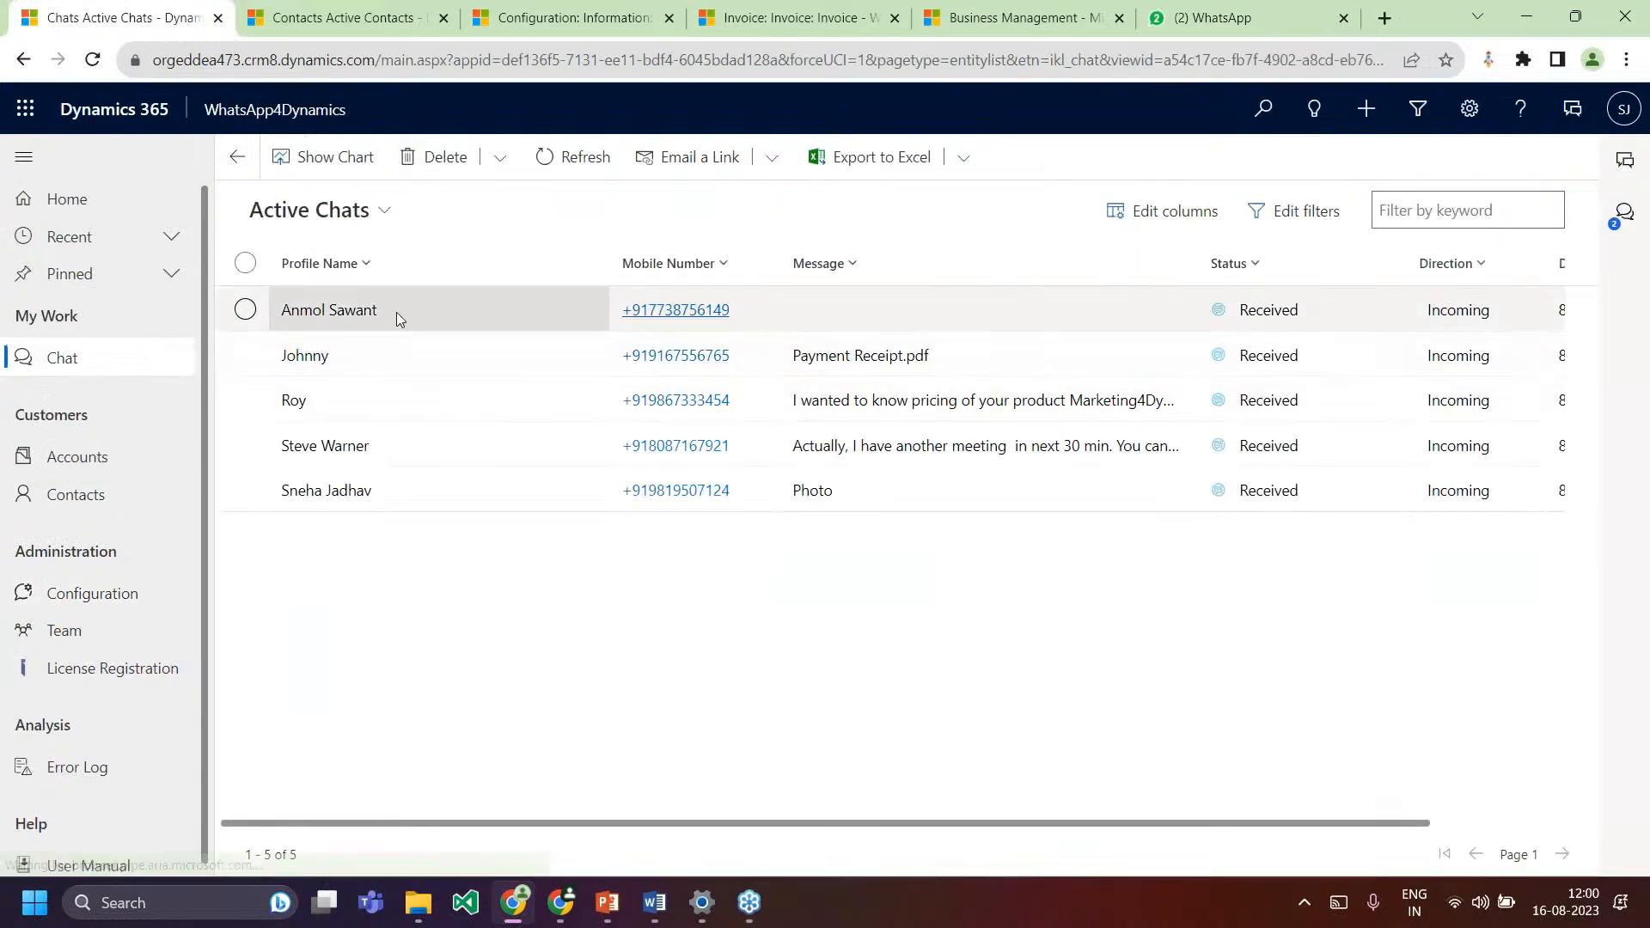
double_click(395, 312)
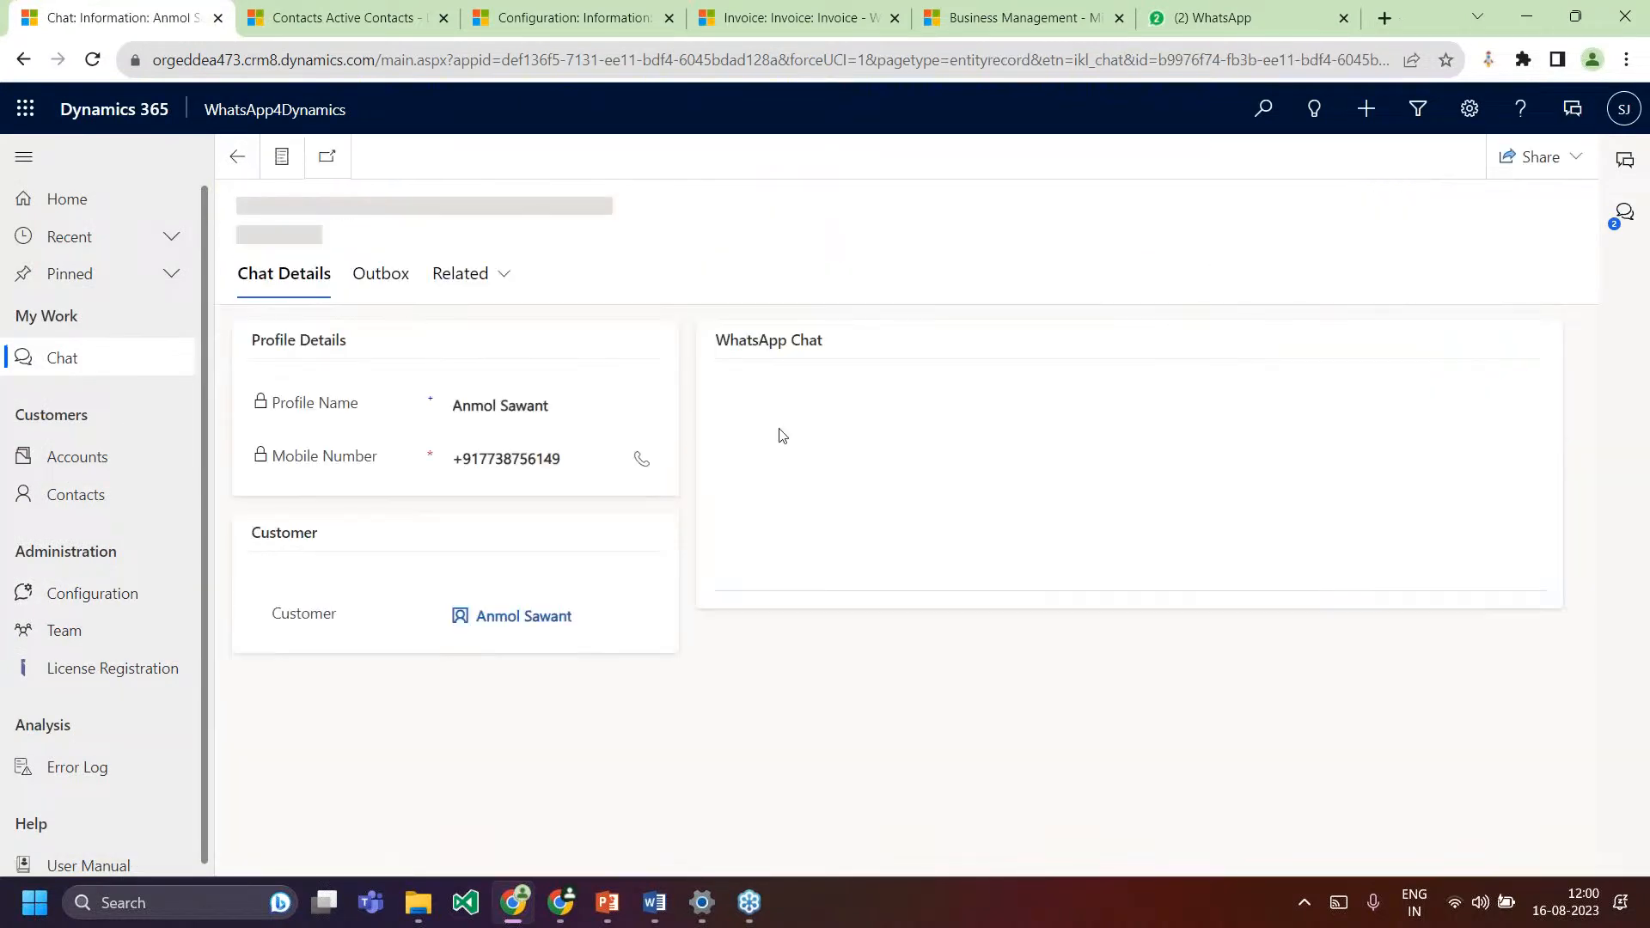